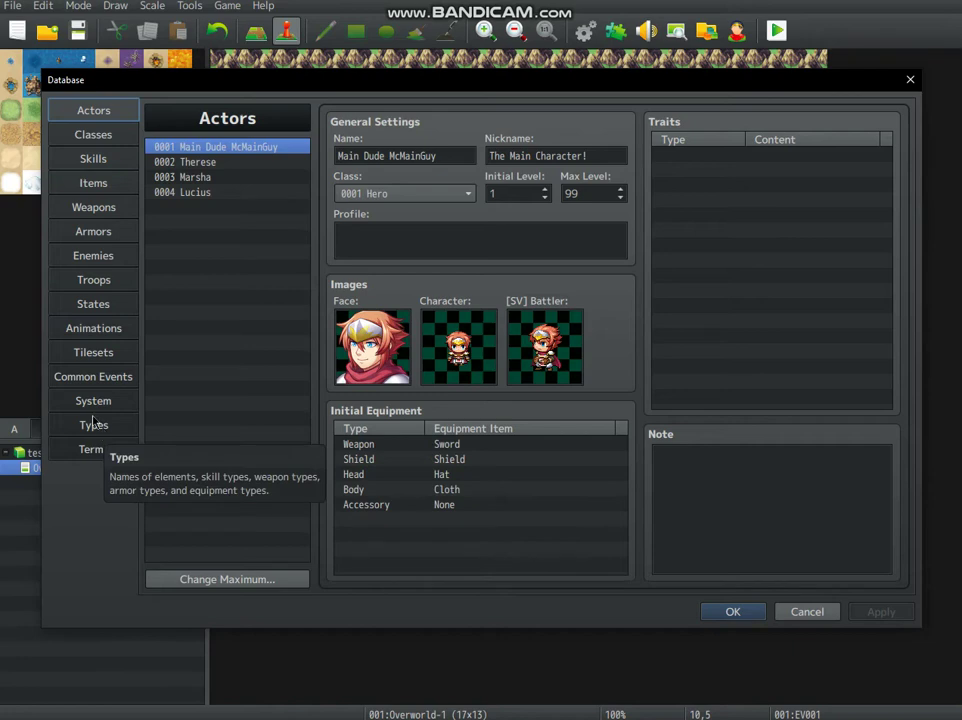
# Step: Open the window color settings in the database's System section
pyautogui.click(92, 410)
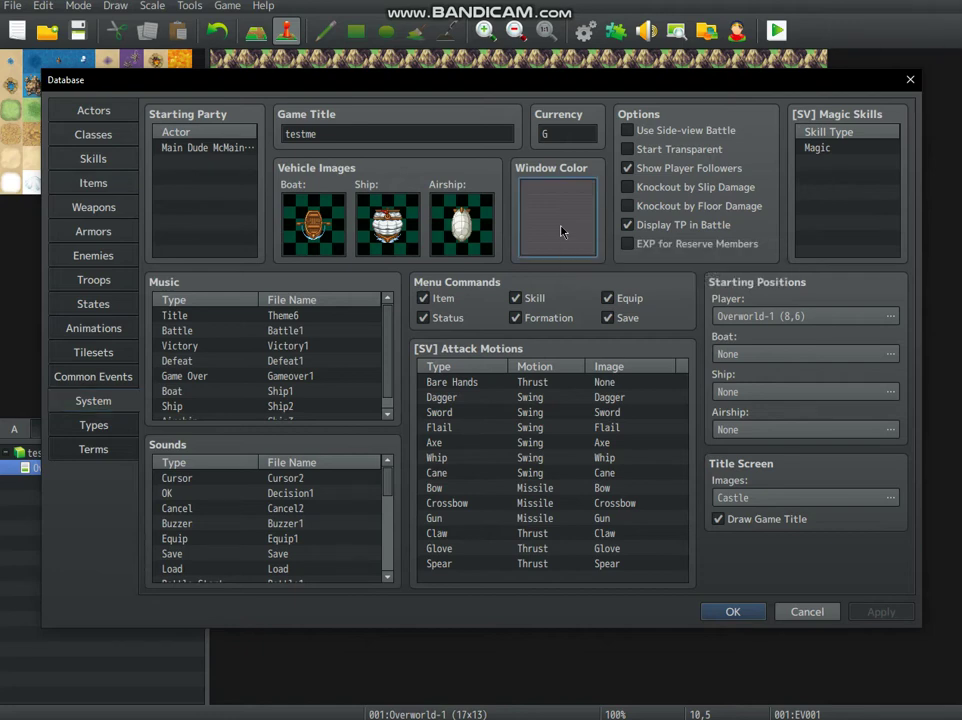
pyautogui.doubleClick(565, 190)
pyautogui.moveTo(515, 279); pyautogui.dragTo(486, 161)
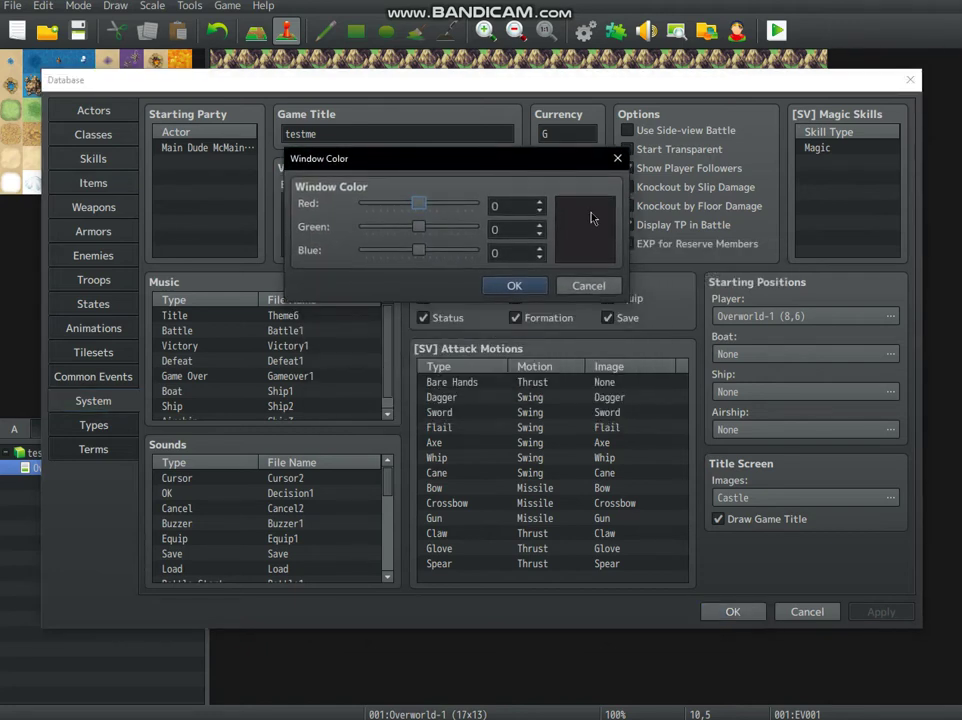
# Step: Set the window color's red, green and blue values to 255 each
pyautogui.moveTo(419, 204); pyautogui.dragTo(349, 205)
pyautogui.moveTo(417, 230); pyautogui.dragTo(446, 257)
pyautogui.moveTo(370, 205); pyautogui.dragTo(500, 205)
pyautogui.moveTo(447, 228); pyautogui.dragTo(365, 229)
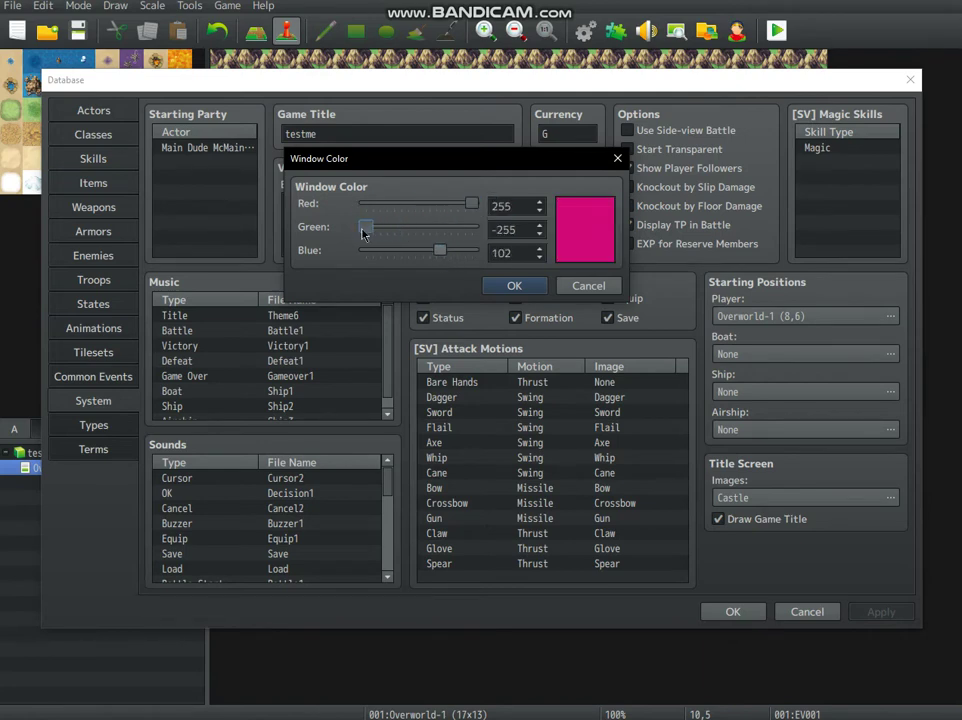
pyautogui.moveTo(440, 252)
pyautogui.mouseDown()
pyautogui.moveTo(360, 254)
pyautogui.moveTo(448, 255)
pyautogui.moveTo(425, 256)
pyautogui.mouseUp()
pyautogui.moveTo(480, 208)
pyautogui.mouseDown()
pyautogui.moveTo(429, 205)
pyautogui.moveTo(486, 216)
pyautogui.mouseUp()
pyautogui.moveTo(429, 250); pyautogui.dragTo(478, 252)
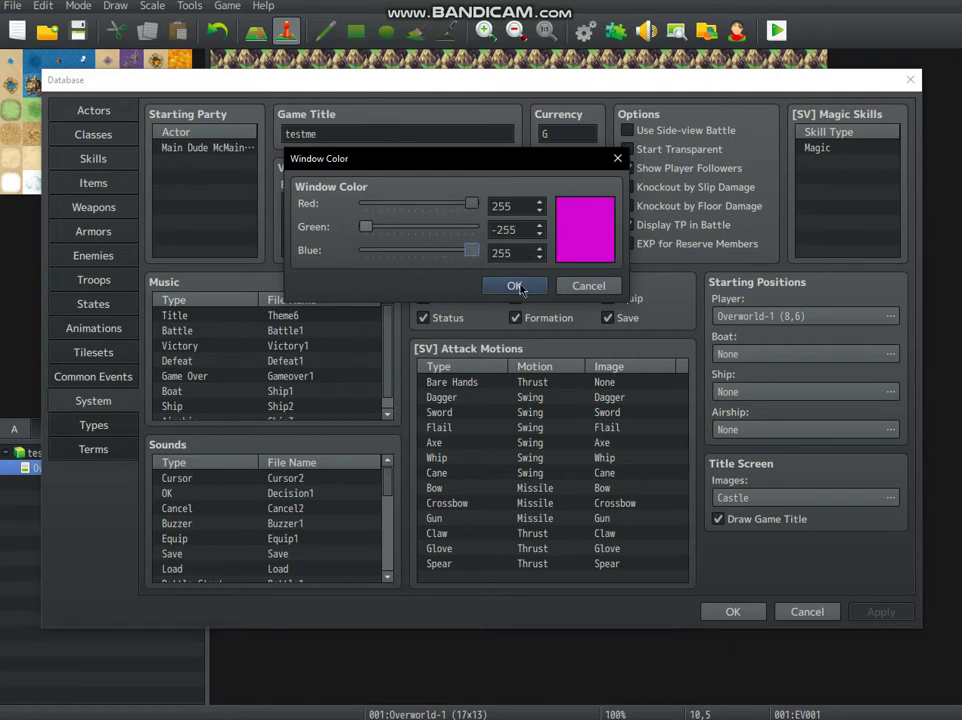
pyautogui.moveTo(366, 227); pyautogui.dragTo(491, 229)
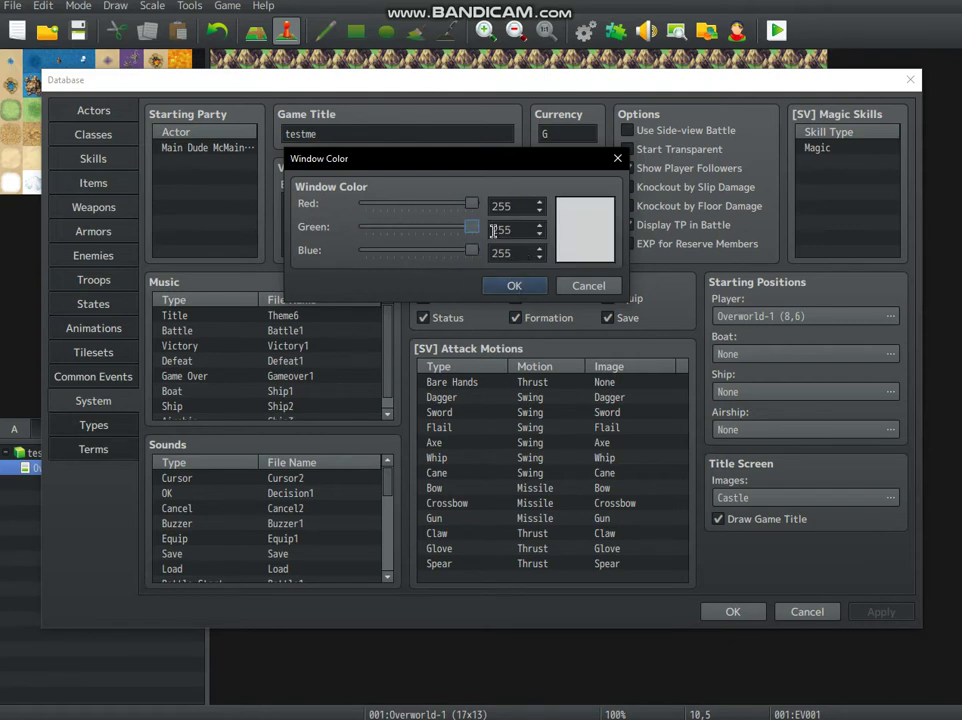
pyautogui.click(514, 286)
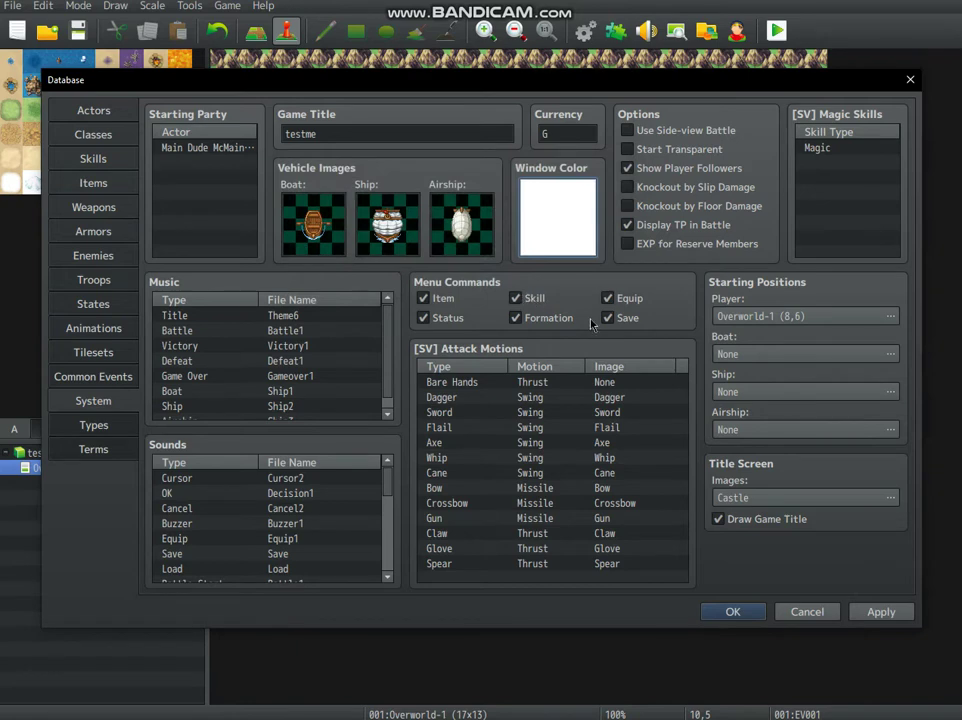
# Step: Set the window color's red, green and blue values to -255 each and accept the database changes
pyautogui.doubleClick(568, 230)
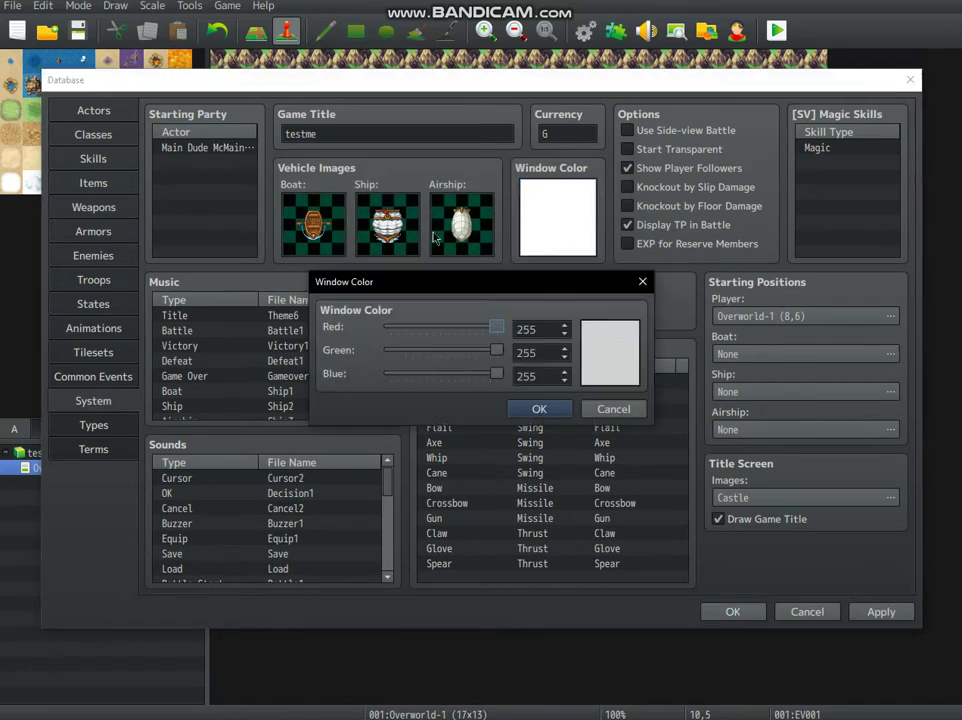
pyautogui.moveTo(496, 328); pyautogui.dragTo(390, 328)
pyautogui.moveTo(497, 355); pyautogui.dragTo(390, 352)
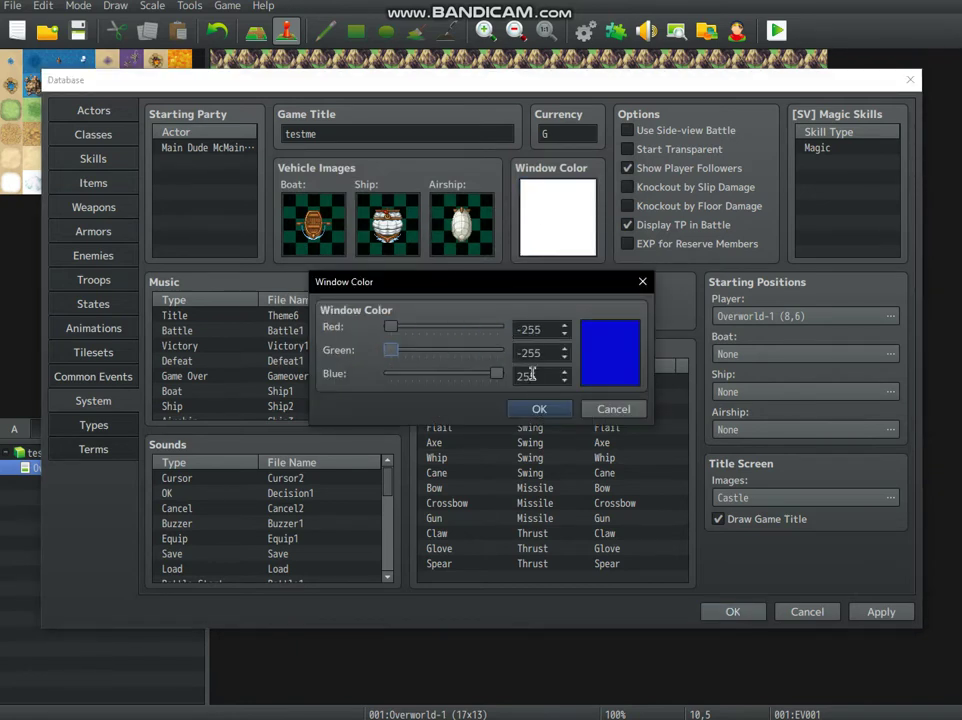
pyautogui.moveTo(496, 374); pyautogui.dragTo(390, 374)
pyautogui.click(540, 409)
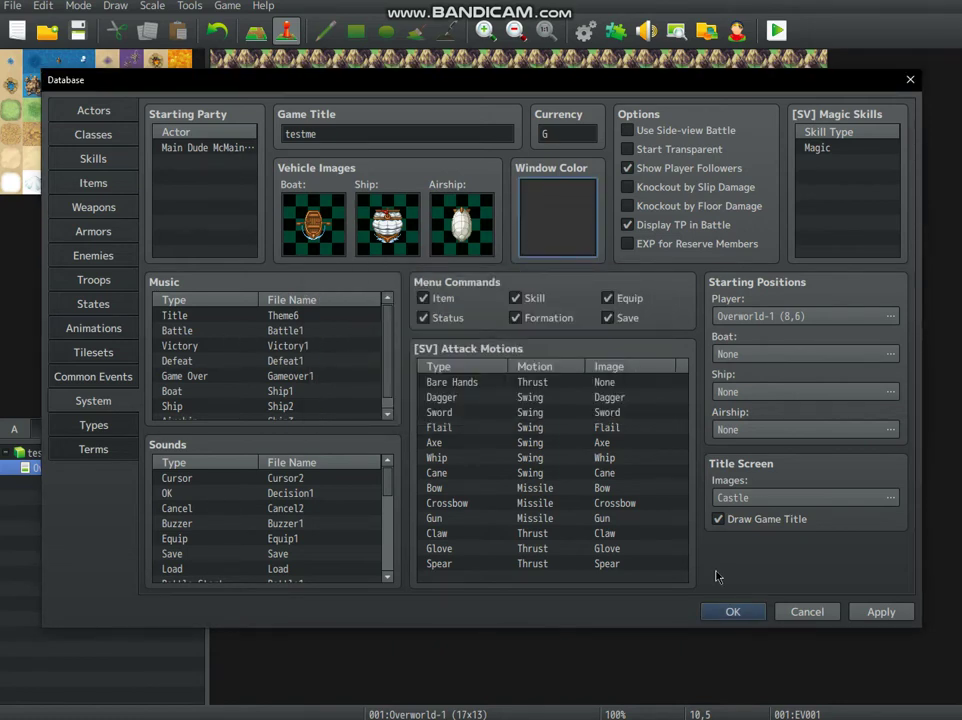
pyautogui.click(733, 612)
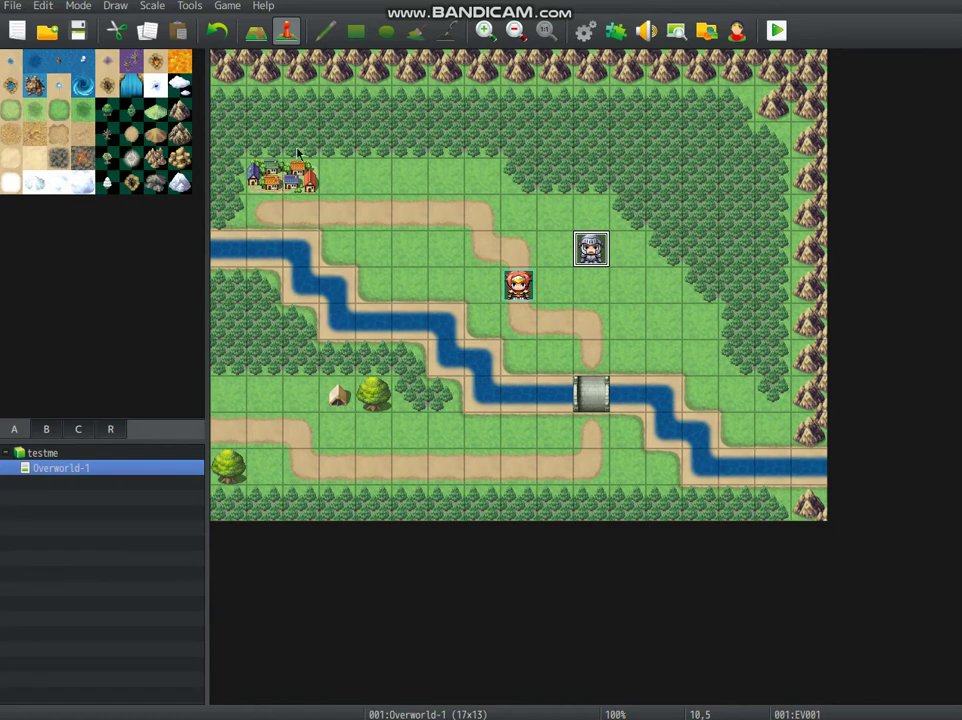
# Step: Add a new map under Overworld-1 with the name Town-01 and the display name TravelerVille
pyautogui.rightClick(61, 468)
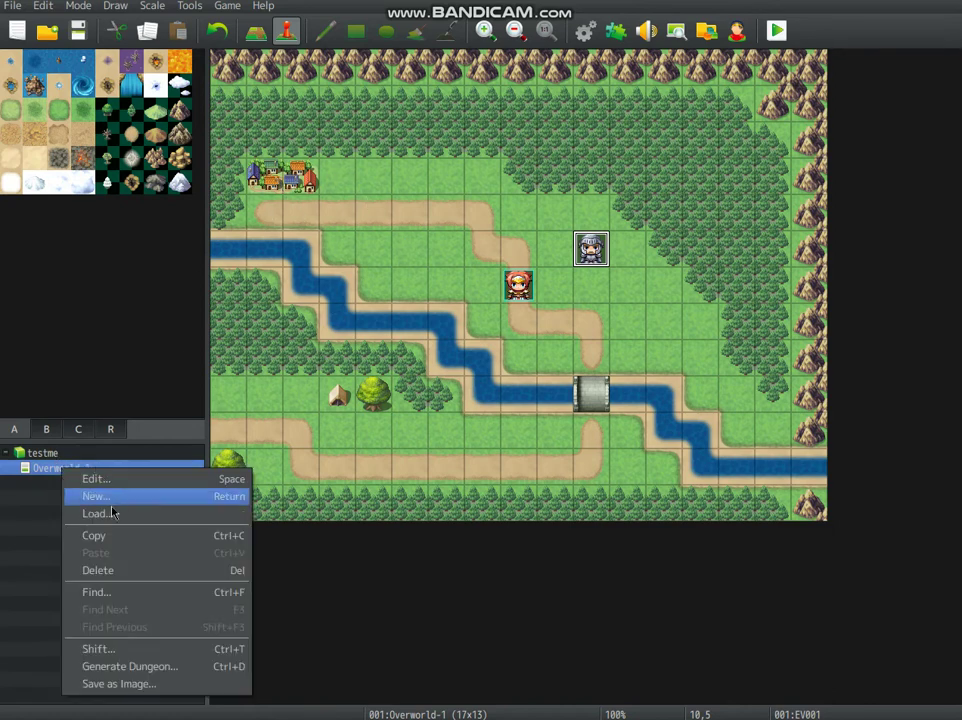
pyautogui.click(356, 535)
pyautogui.rightClick(61, 469)
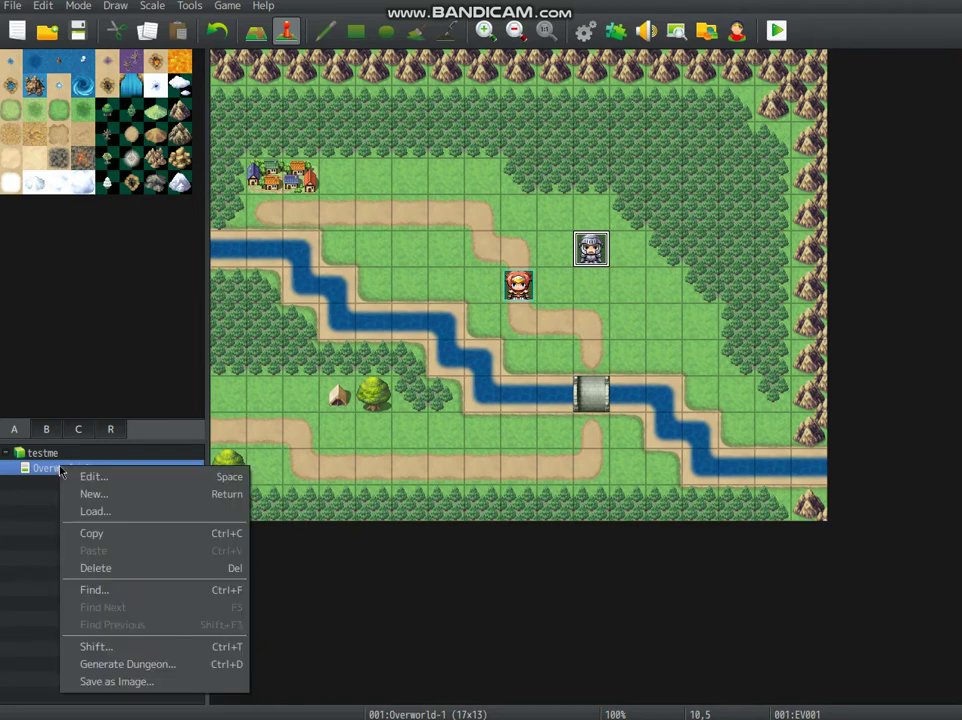
pyautogui.click(92, 497)
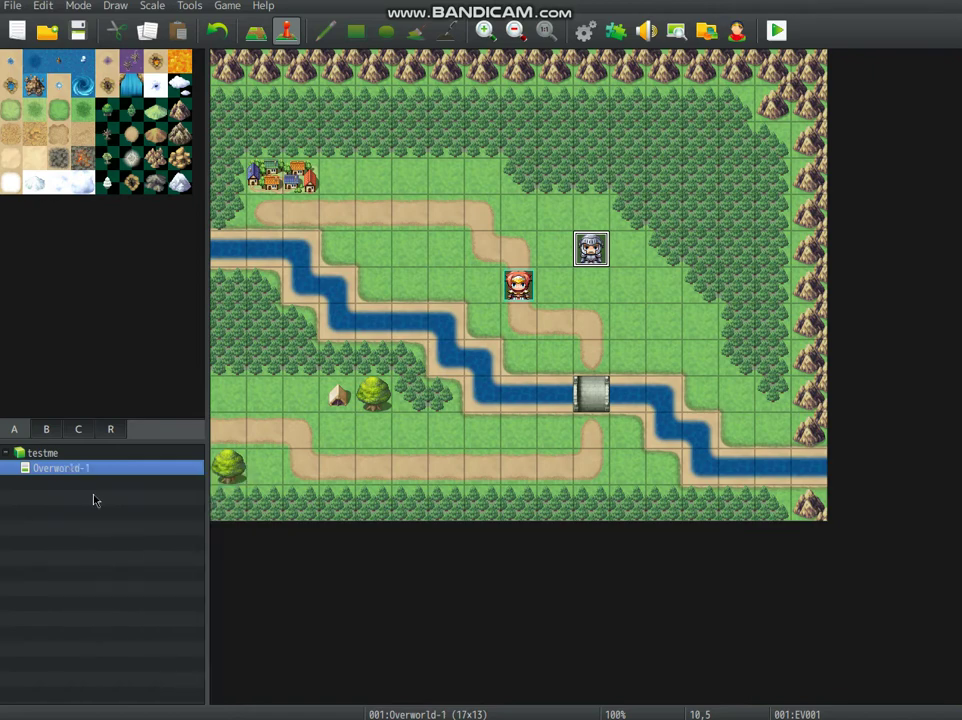
pyautogui.moveTo(318, 125); pyautogui.dragTo(480, 92)
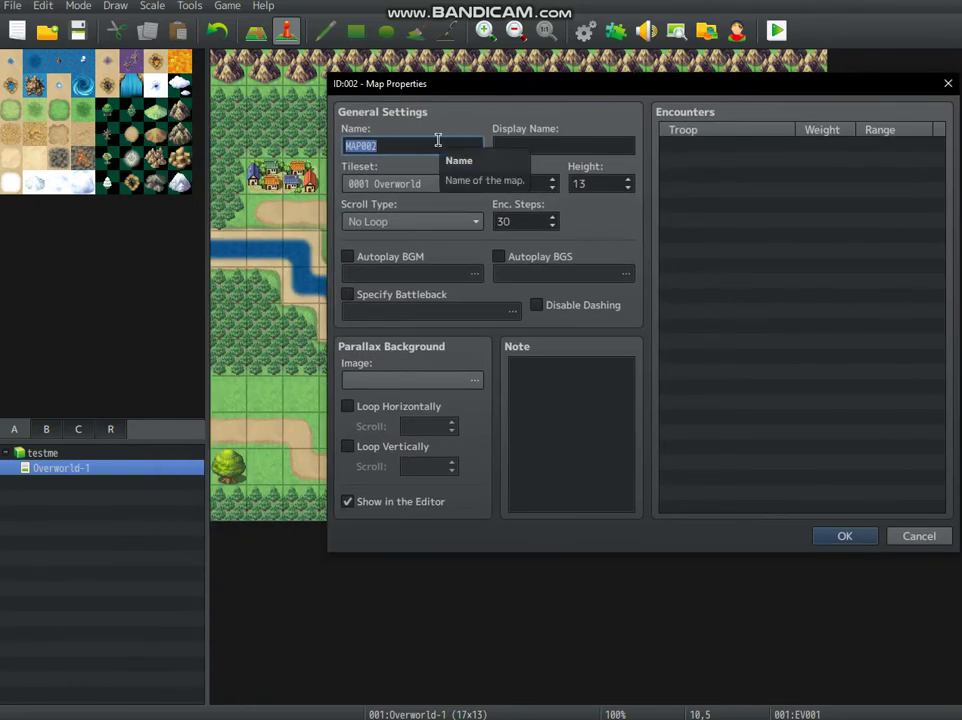
pyautogui.write('Town')
pyautogui.moveTo(467, 89); pyautogui.dragTo(382, 101)
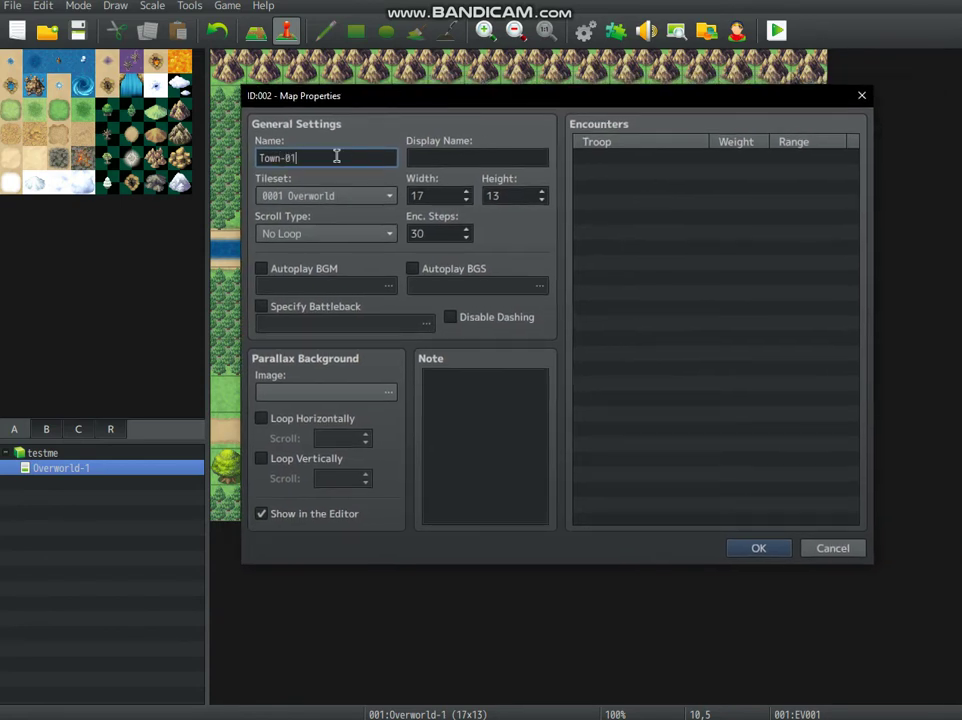
pyautogui.click(438, 157)
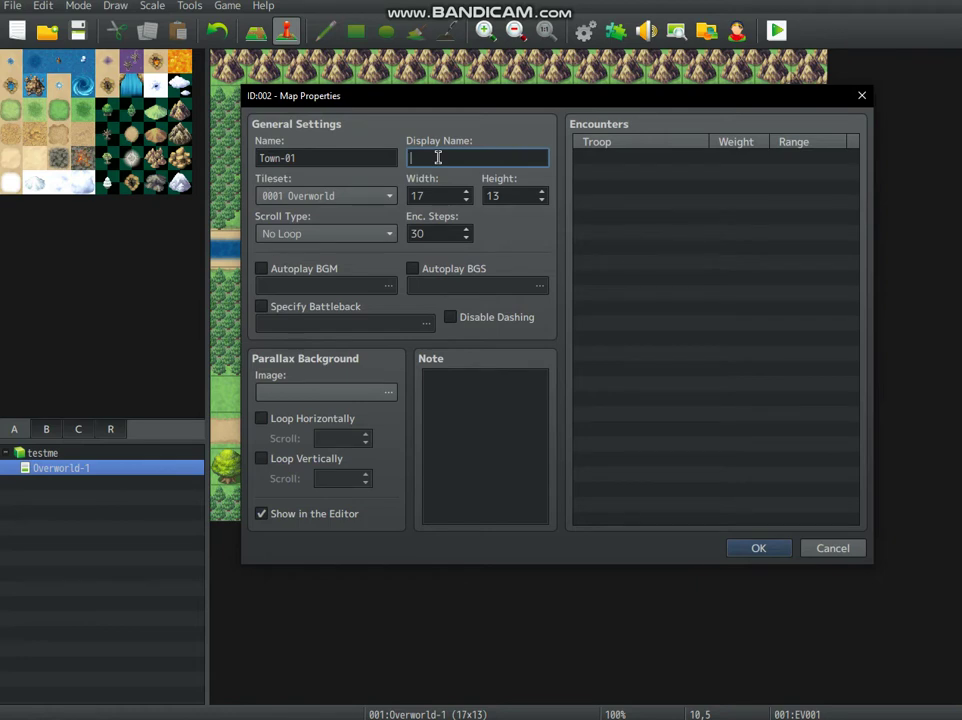
# Step: Give the new map the 0002 Outside tileset, with a width and height of 30 tiles each
pyautogui.click(376, 200)
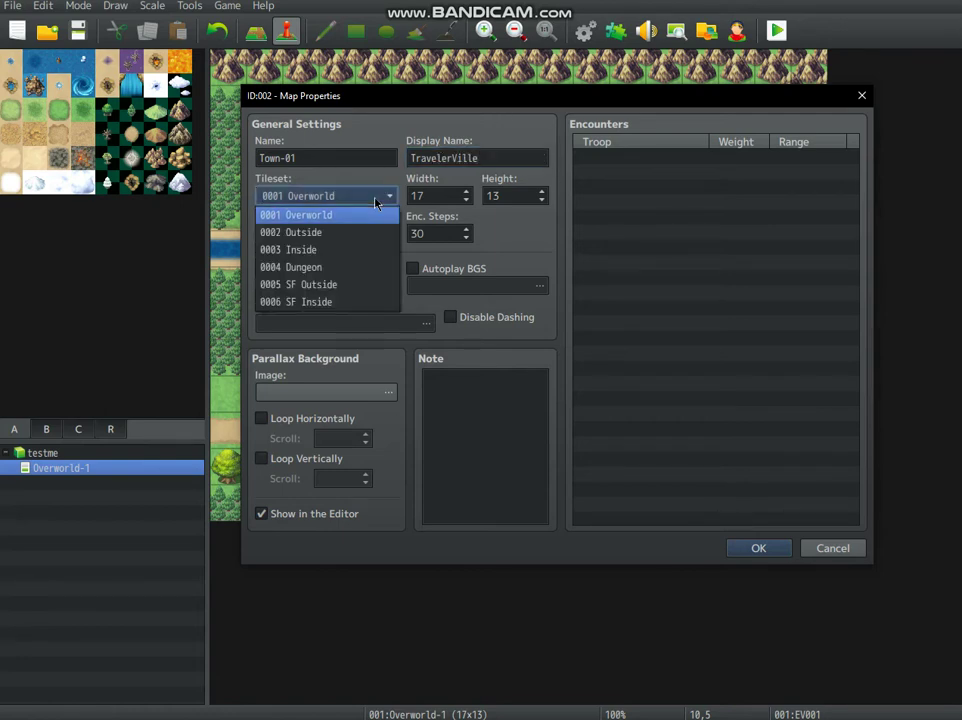
pyautogui.click(328, 233)
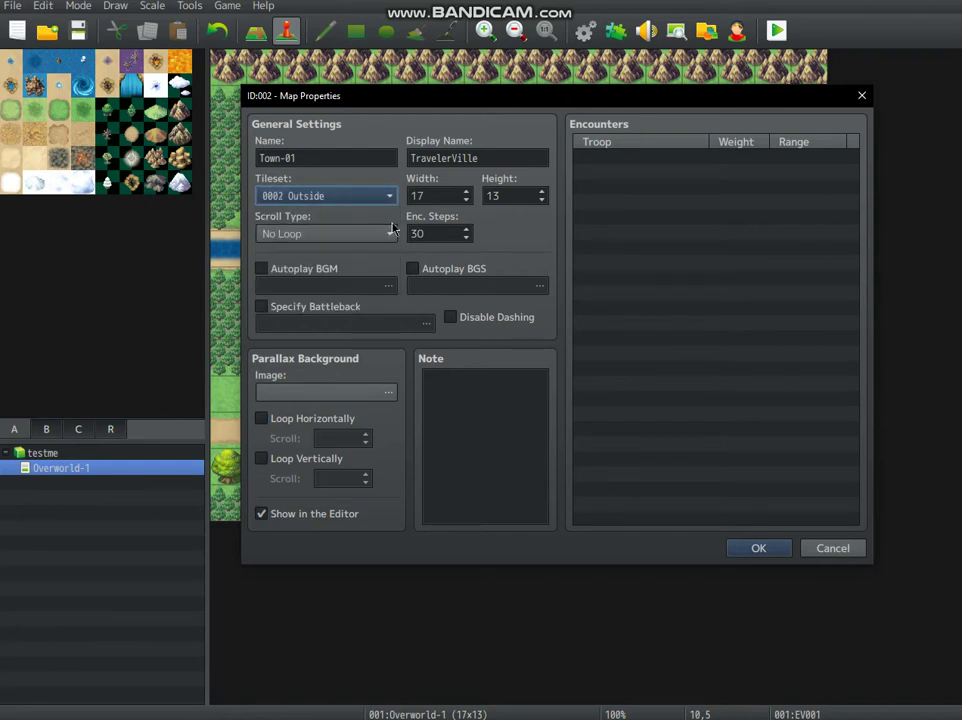
pyautogui.doubleClick(442, 195)
pyautogui.write('30')
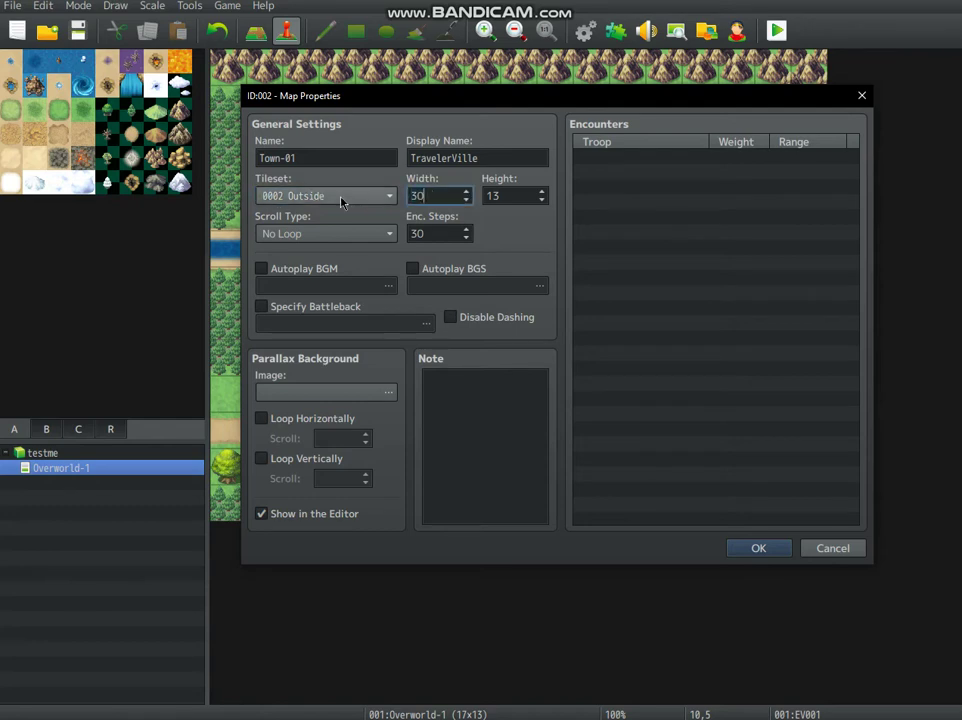
pyautogui.doubleClick(514, 194)
pyautogui.write('3')
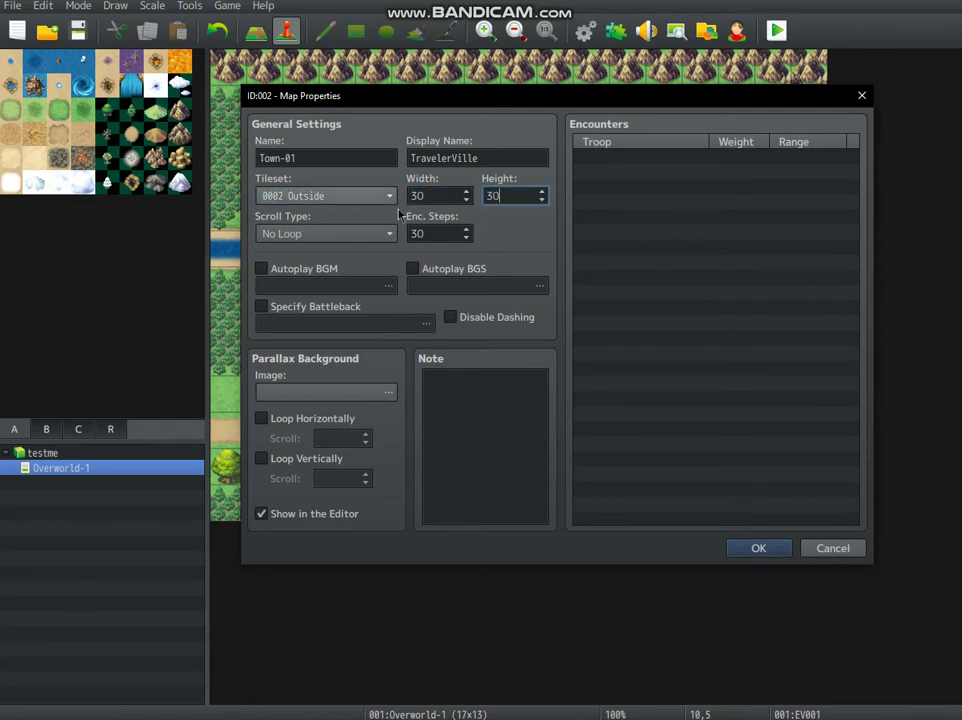
# Step: Enable BGM autoplay for the town map and preview the Town1 track, adjusting its volume to 15 %
pyautogui.click(262, 269)
pyautogui.click(388, 285)
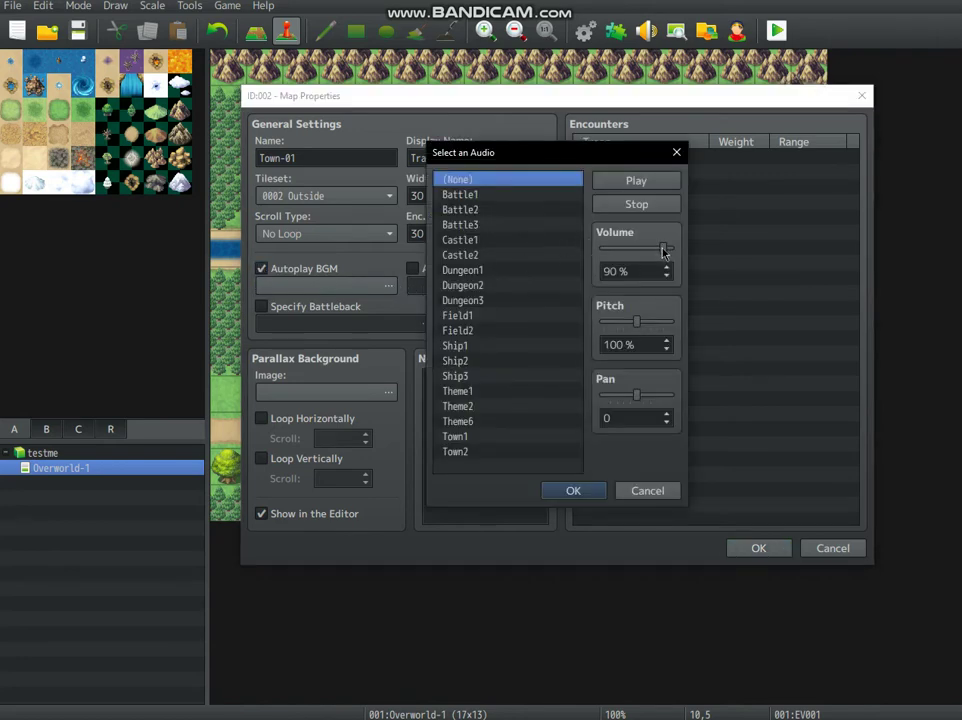
pyautogui.moveTo(663, 250); pyautogui.dragTo(608, 253)
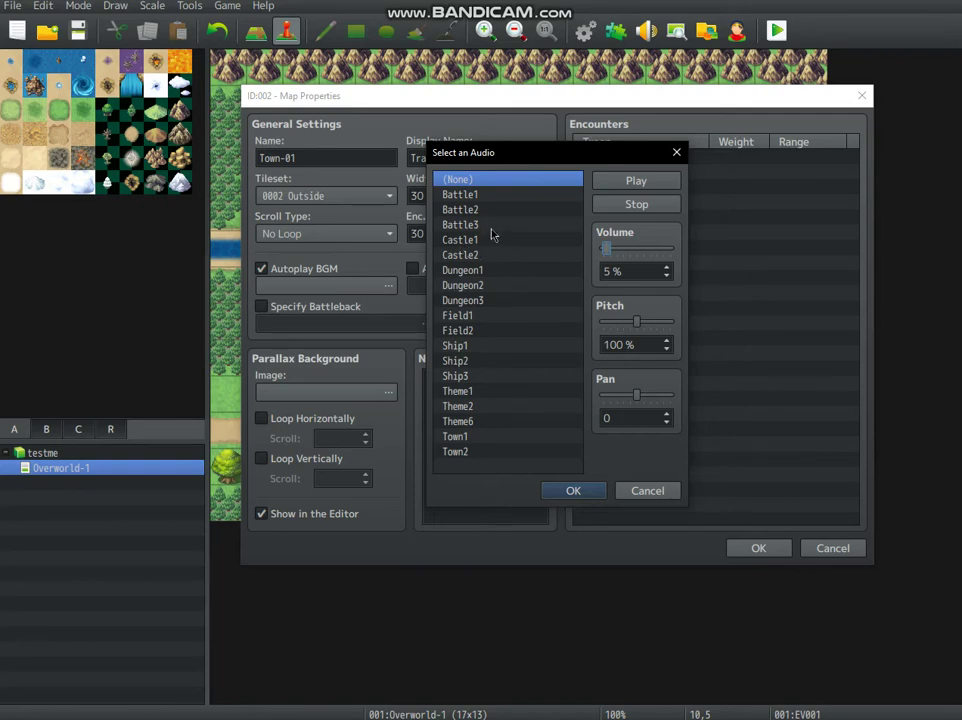
pyautogui.click(470, 436)
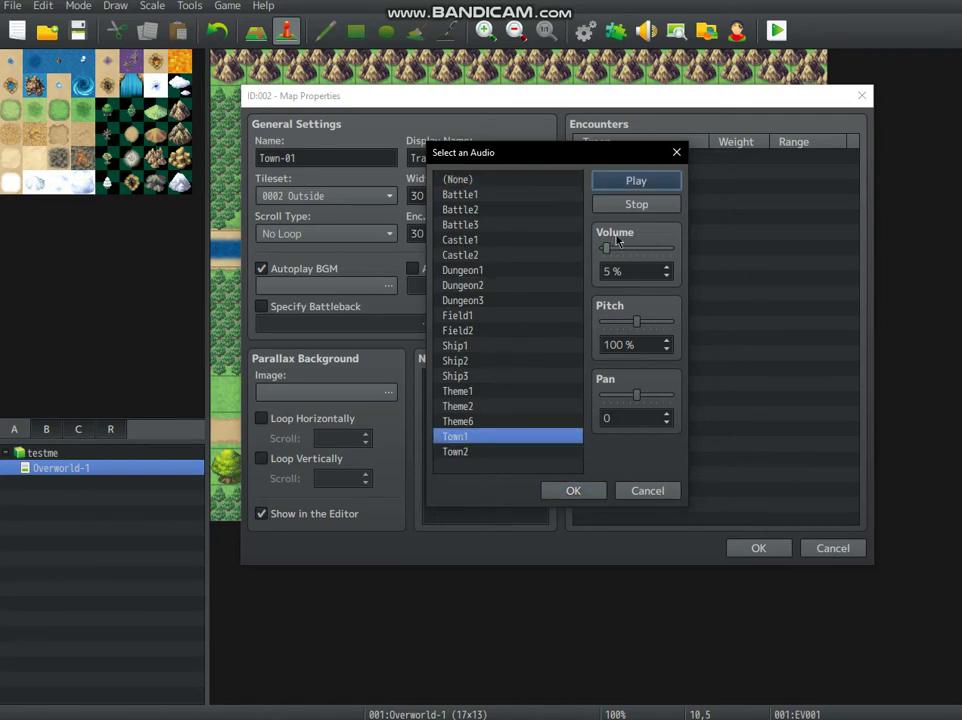
pyautogui.moveTo(606, 249); pyautogui.dragTo(614, 250)
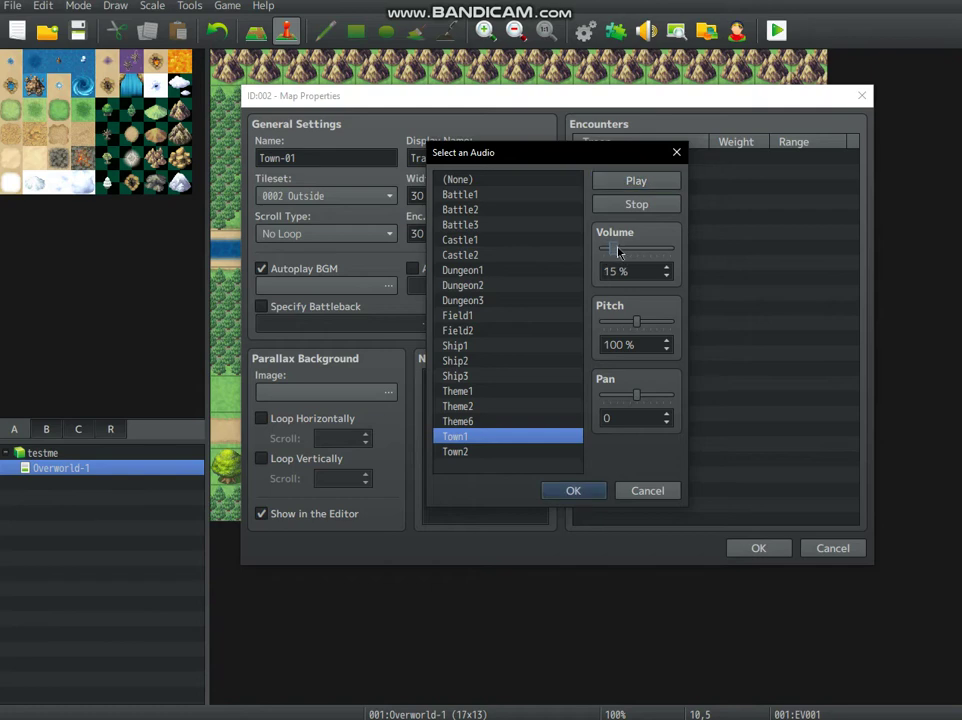
# Step: Choose Town2 as the map's autoplay BGM at 5 % volume and create the map
pyautogui.click(478, 451)
pyautogui.click(634, 182)
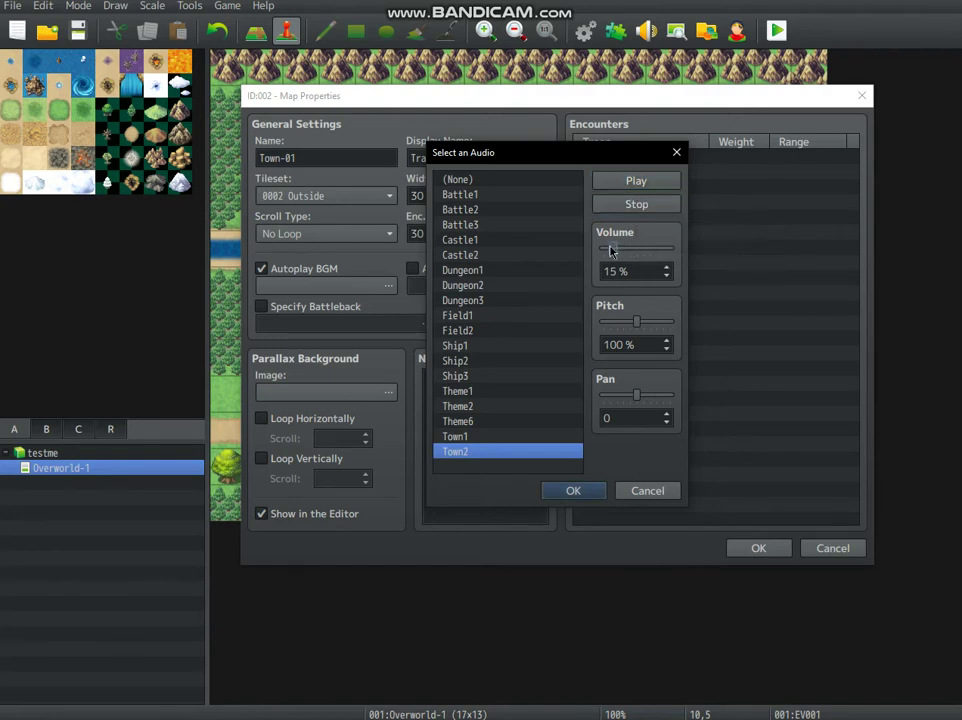
pyautogui.moveTo(613, 248); pyautogui.dragTo(606, 253)
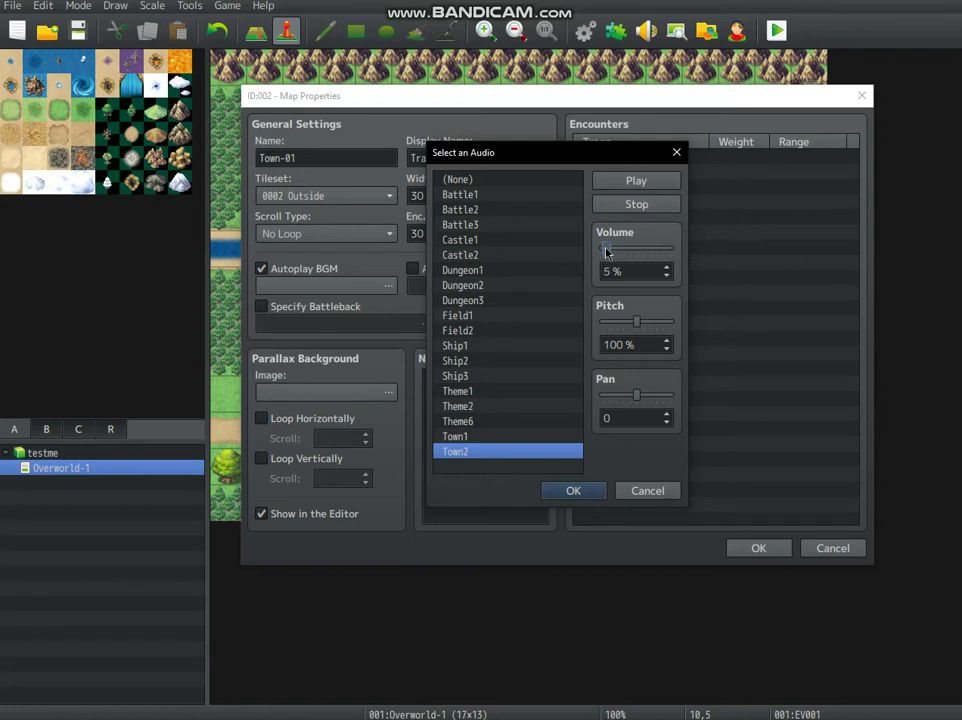
pyautogui.click(571, 491)
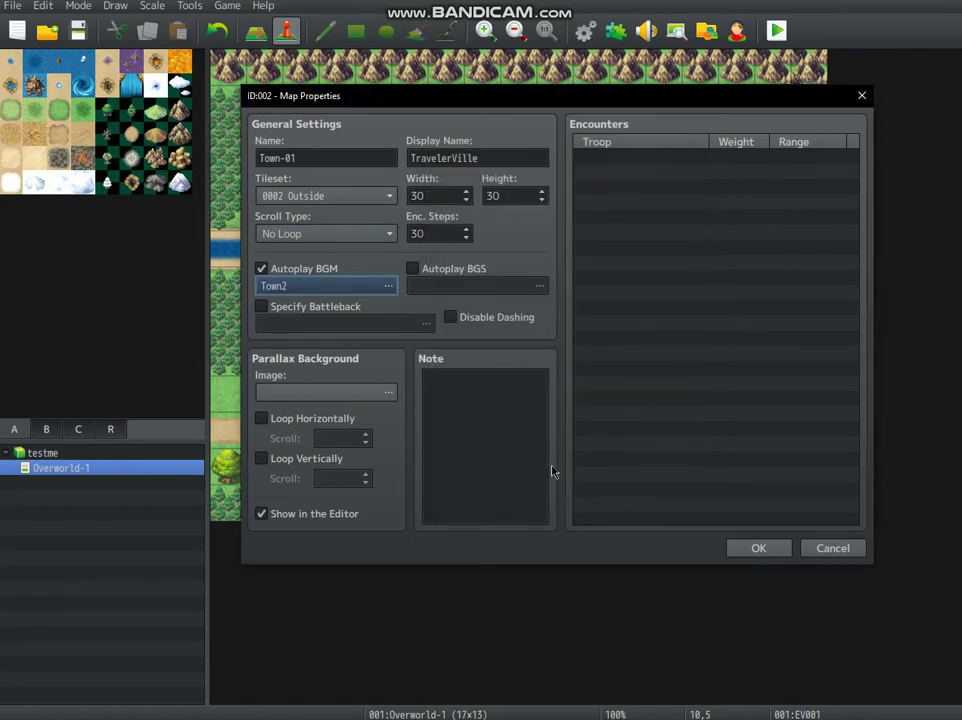
pyautogui.click(757, 548)
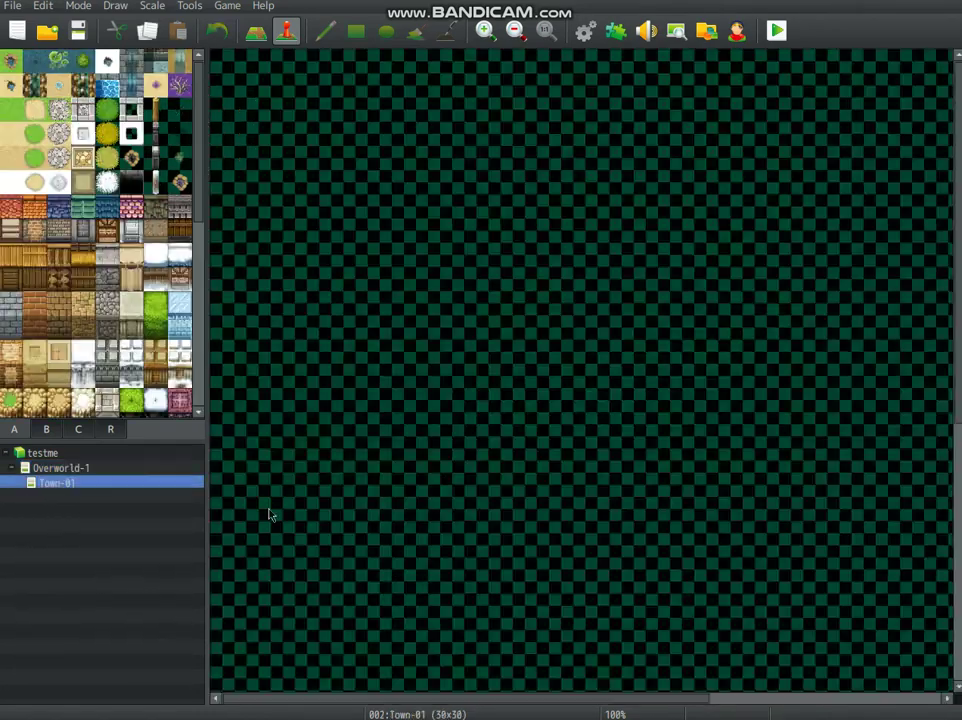
pyautogui.click(13, 470)
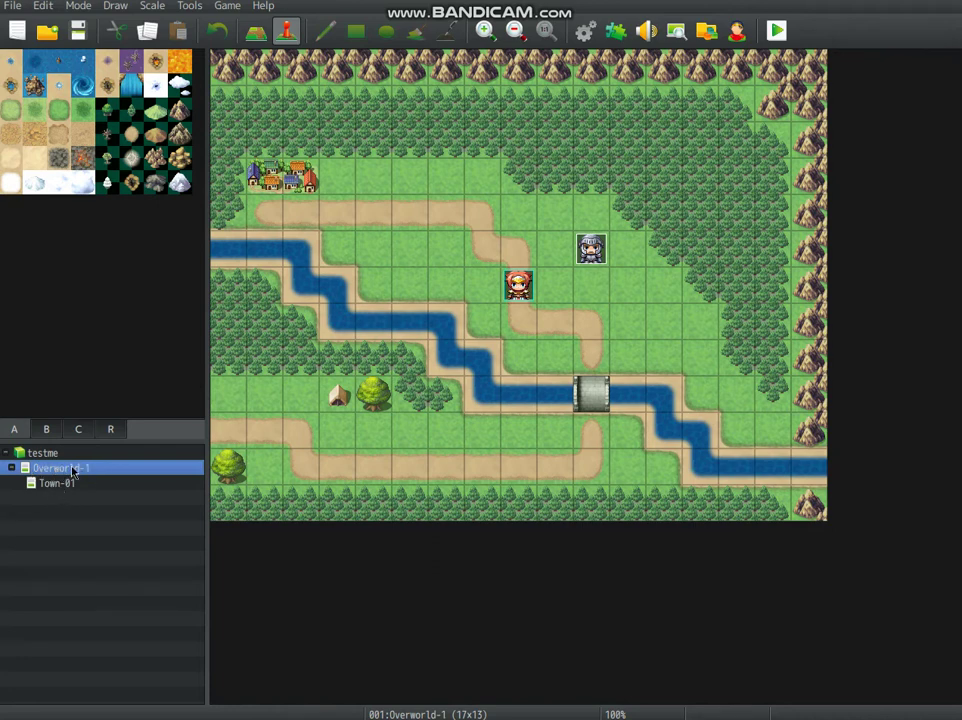
pyautogui.click(11, 467)
pyautogui.rightClick(67, 467)
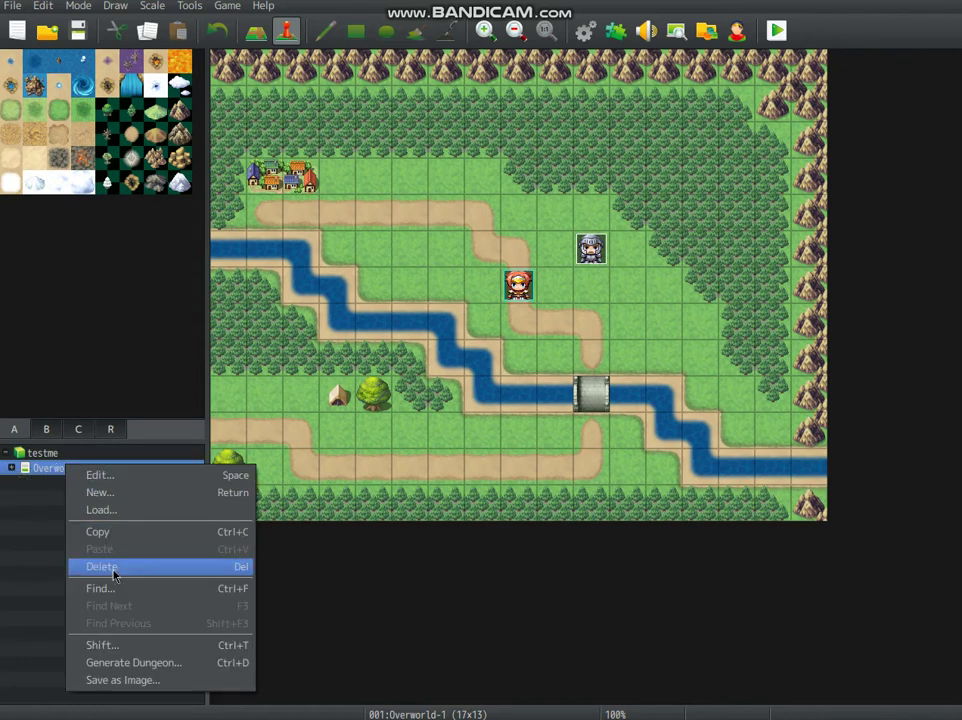
pyautogui.click(11, 467)
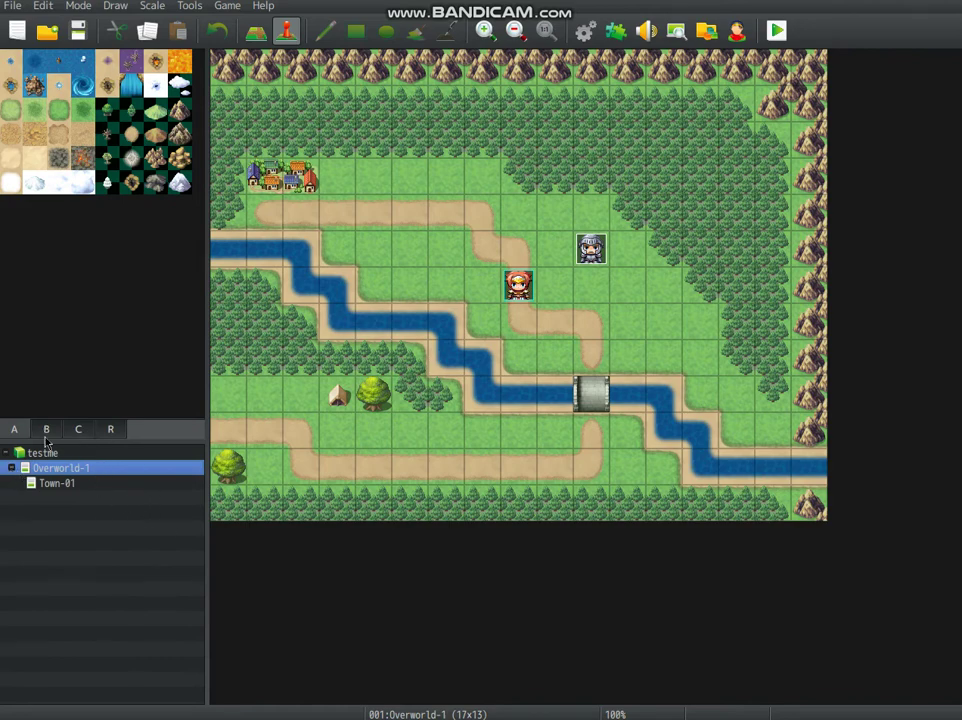
# Step: Flood-fill the entire Town-01 map with the meadow ground tile
pyautogui.click(68, 486)
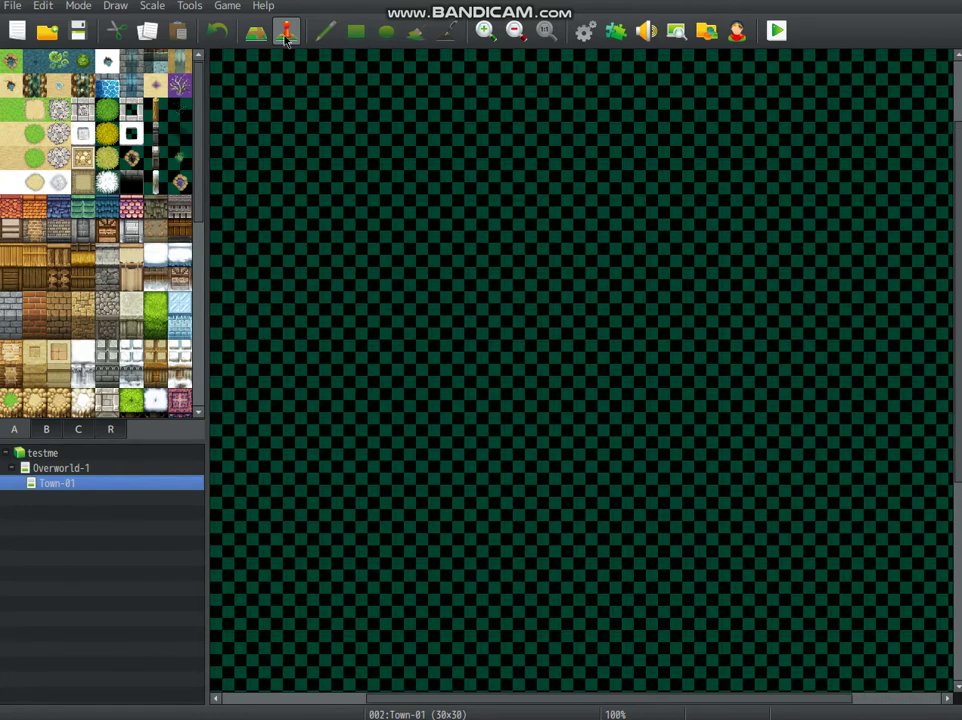
pyautogui.press('F5')
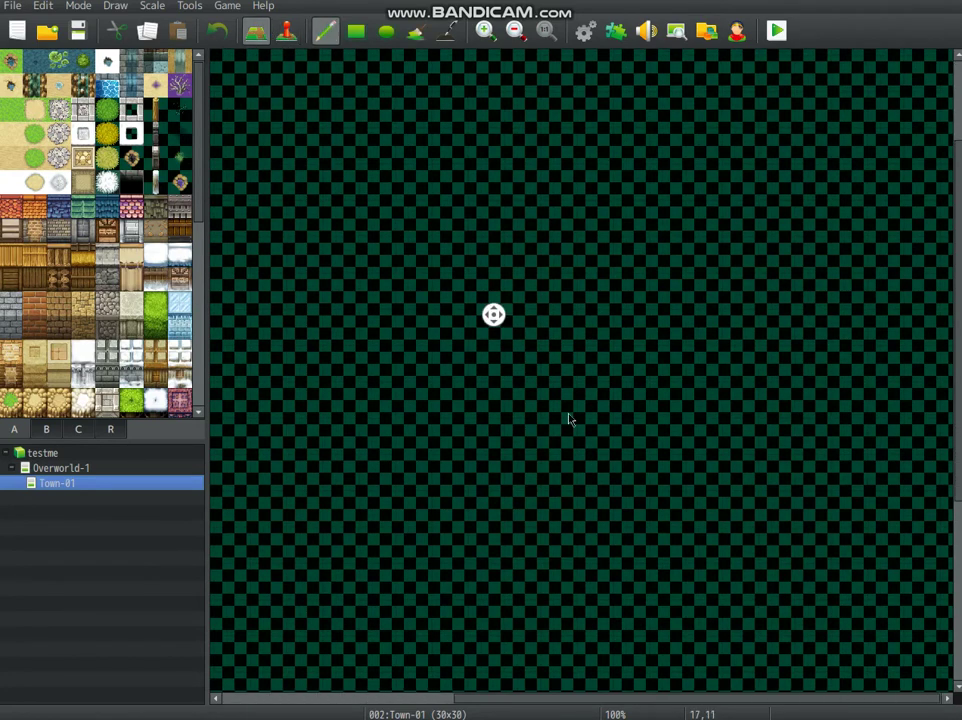
pyautogui.moveTo(553, 465); pyautogui.dragTo(555, 468, button='middle')
pyautogui.moveTo(516, 318); pyautogui.dragTo(620, 240, button='middle')
pyautogui.click(11, 109)
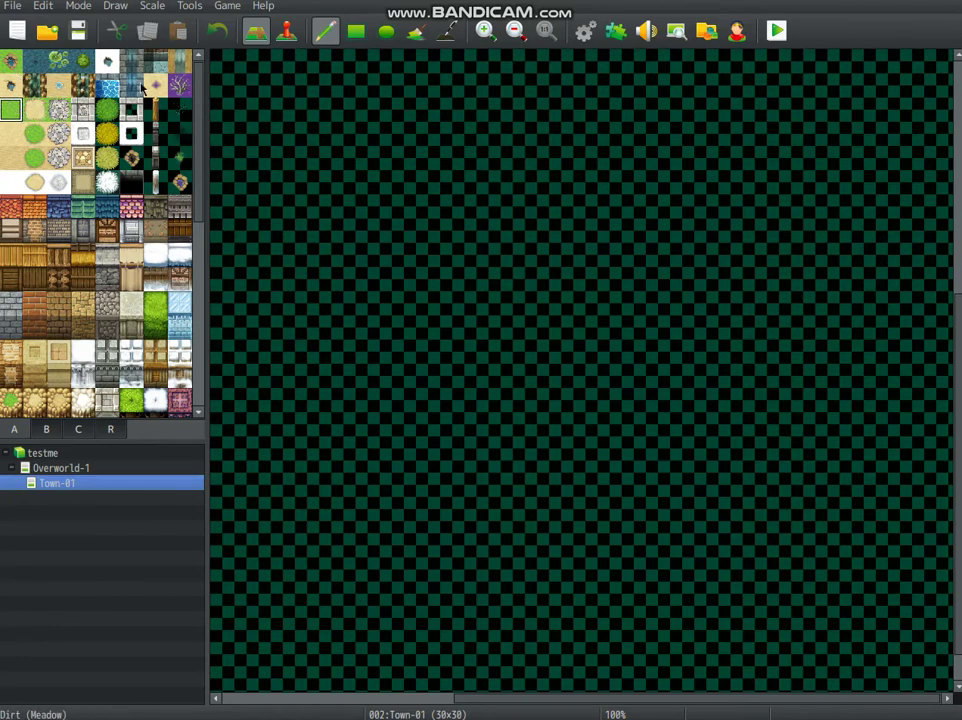
pyautogui.moveTo(432, 176); pyautogui.dragTo(404, 44, button='middle')
pyautogui.click(416, 31)
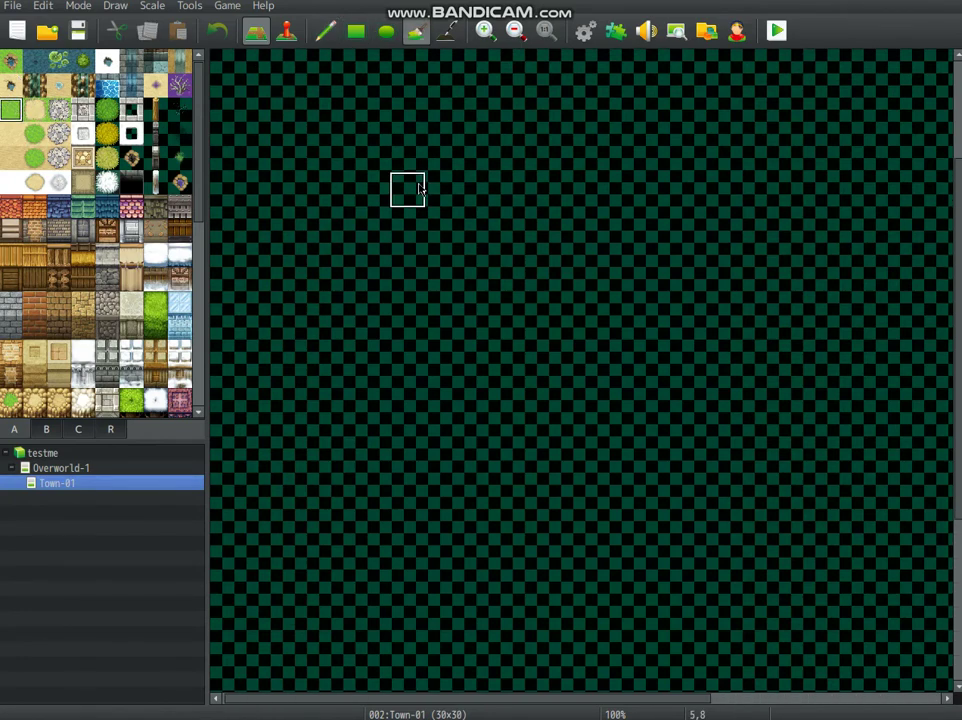
pyautogui.click(408, 189)
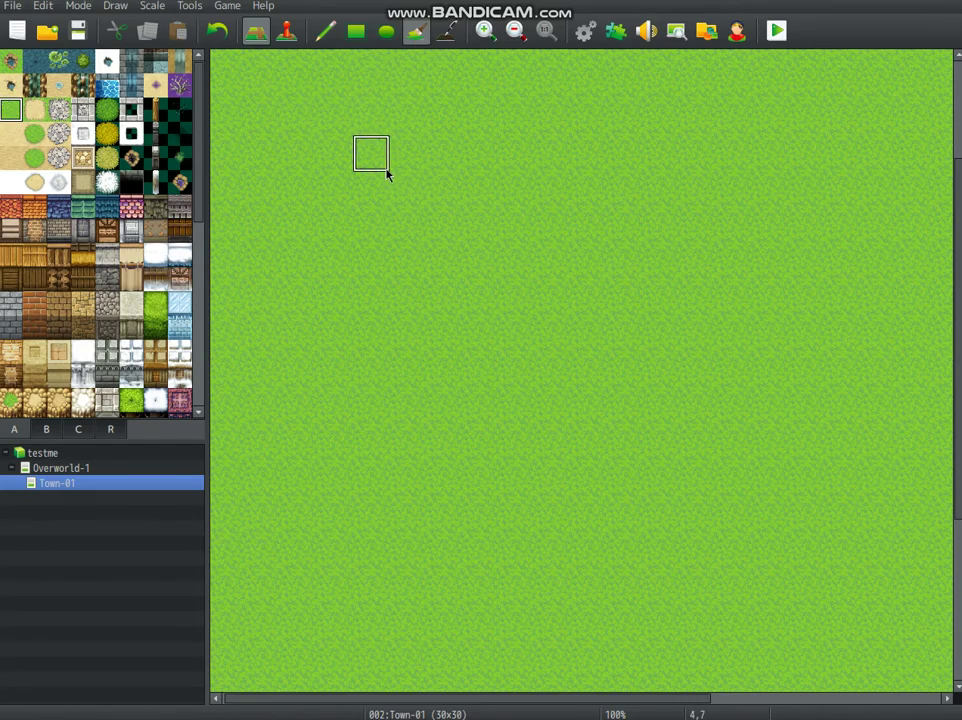
# Step: Try a sandy ground tile as the map's fill, and refill the map with meadow
pyautogui.click(15, 157)
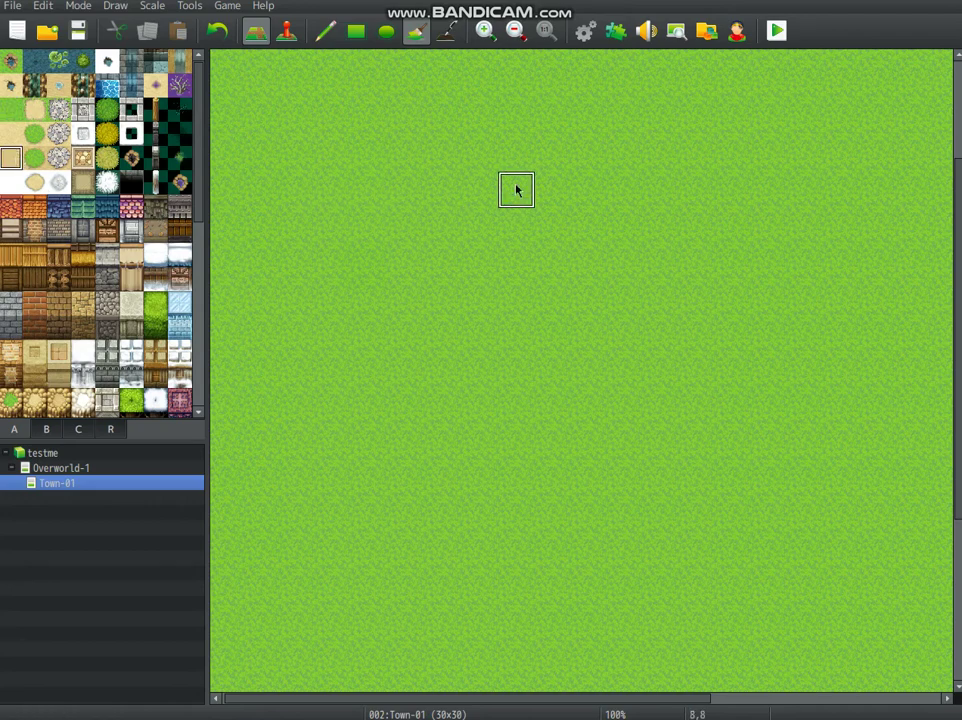
pyautogui.click(516, 190)
pyautogui.click(10, 109)
pyautogui.click(253, 120)
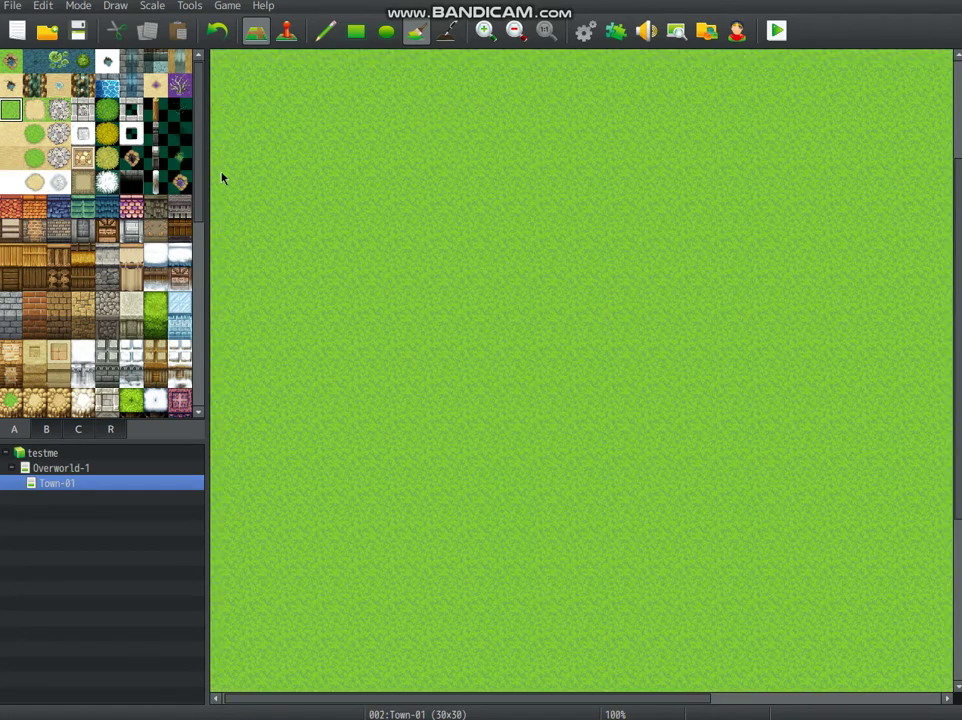
# Step: Try painting a small block of timber-framed wall tiles on the meadow, and restore the grass over it
pyautogui.click(325, 31)
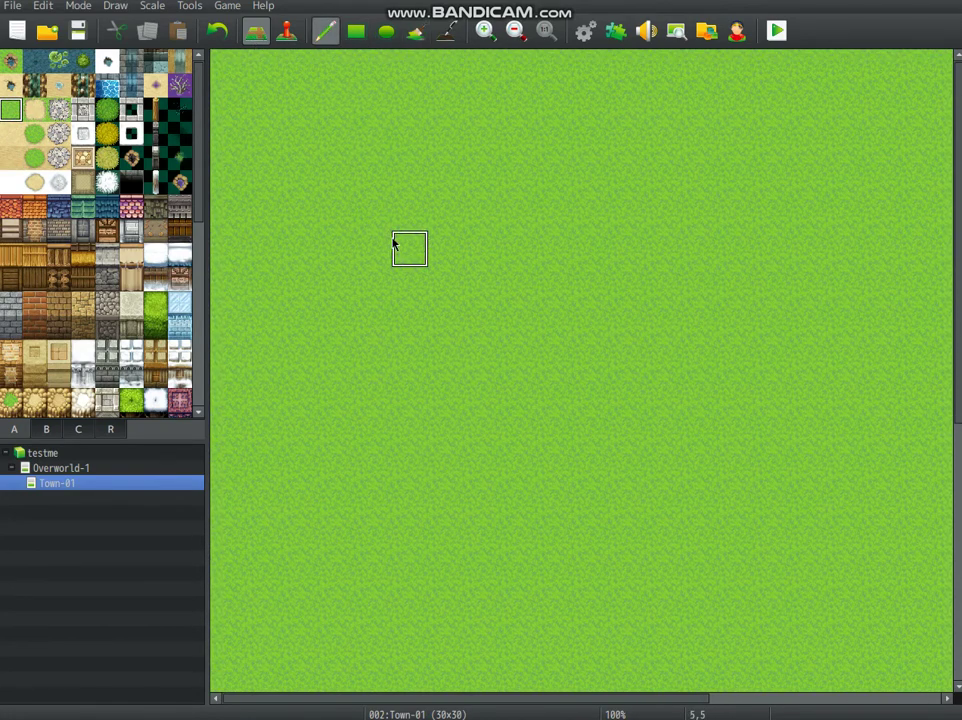
pyautogui.middleClick(389, 237)
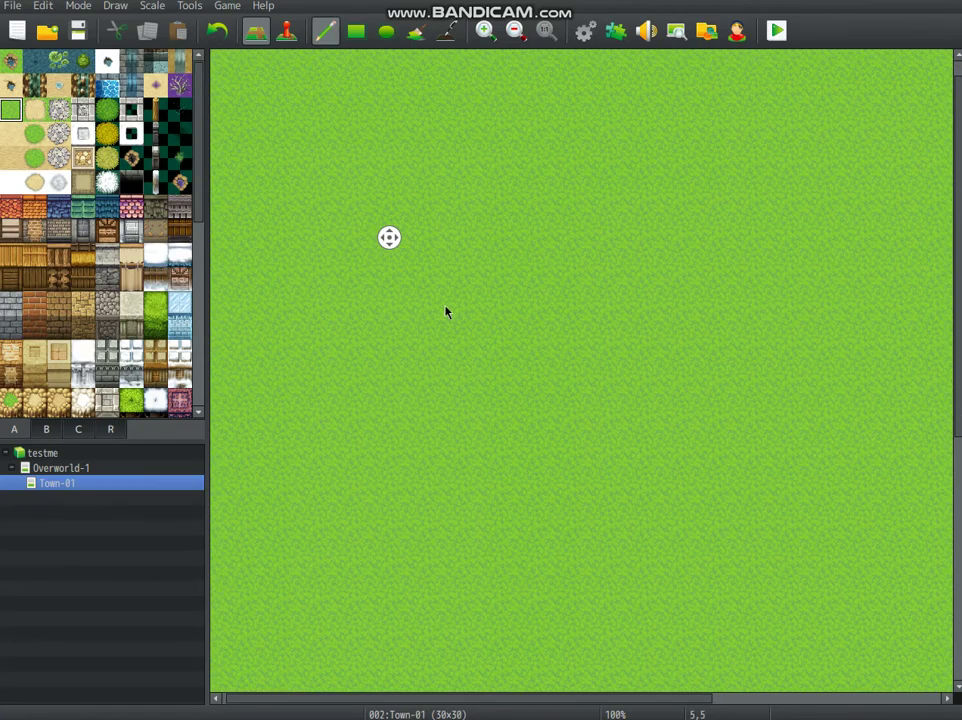
pyautogui.middleClick(325, 118)
pyautogui.click(136, 374)
pyautogui.click(157, 376)
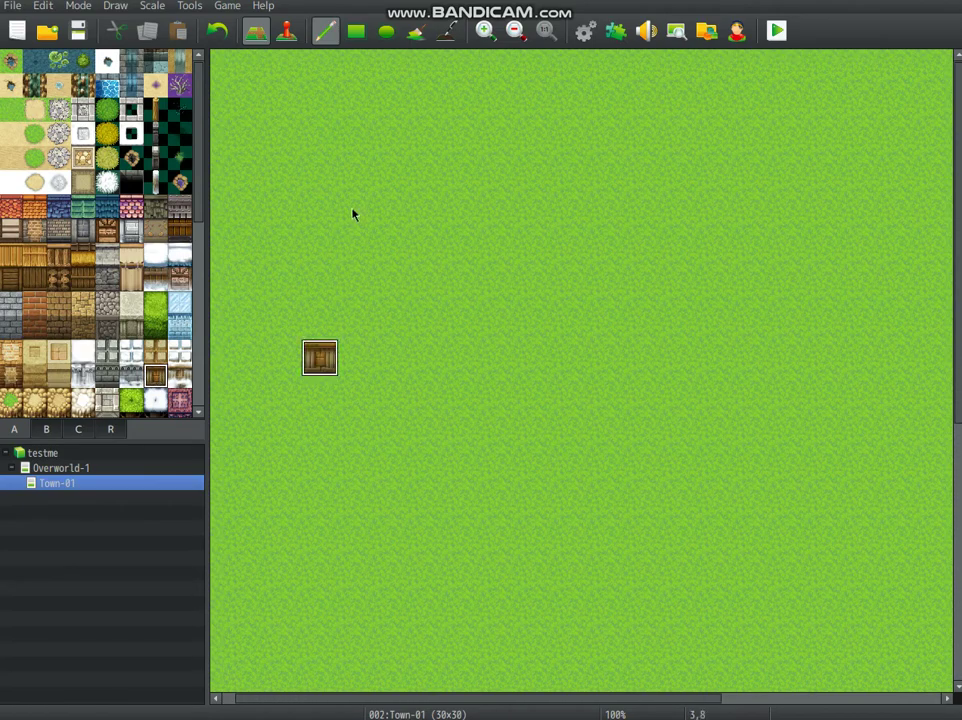
pyautogui.moveTo(352, 215)
pyautogui.mouseDown()
pyautogui.moveTo(306, 286)
pyautogui.moveTo(381, 324)
pyautogui.mouseUp()
pyautogui.moveTo(435, 187); pyautogui.dragTo(468, 367, button='right')
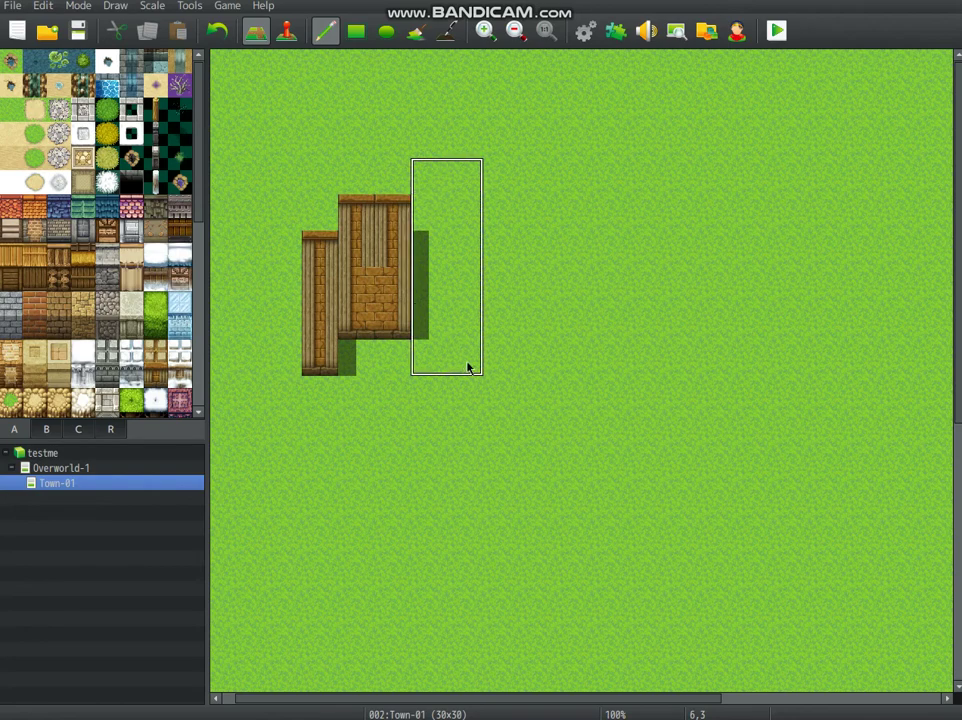
pyautogui.moveTo(468, 367); pyautogui.dragTo(350, 365)
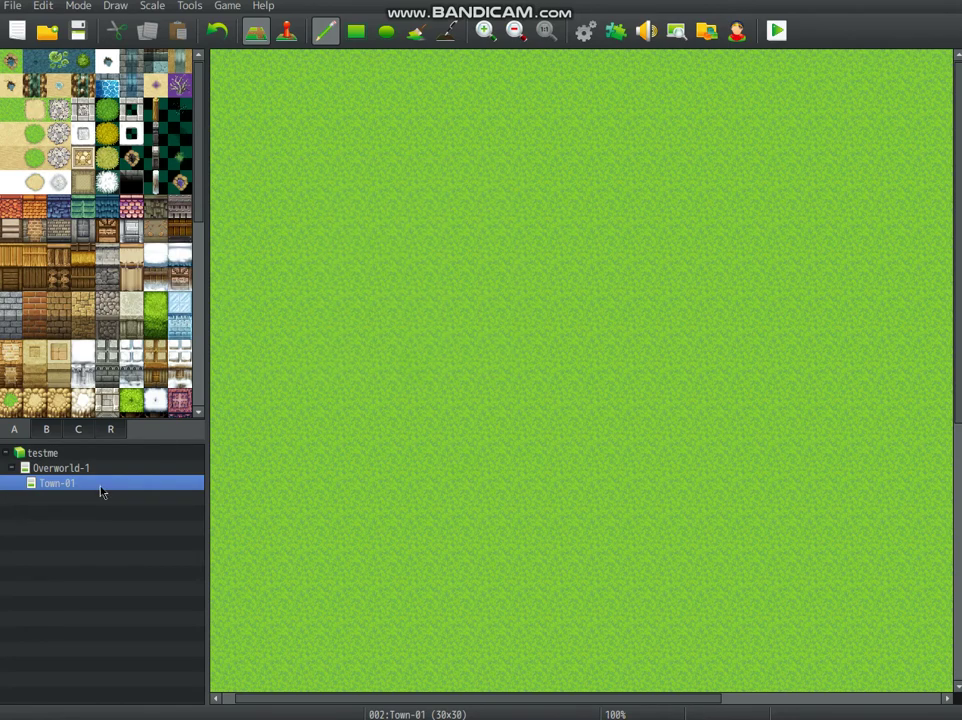
# Step: Resize the Town-01 map to a width and height of 20 tiles each
pyautogui.click(286, 30)
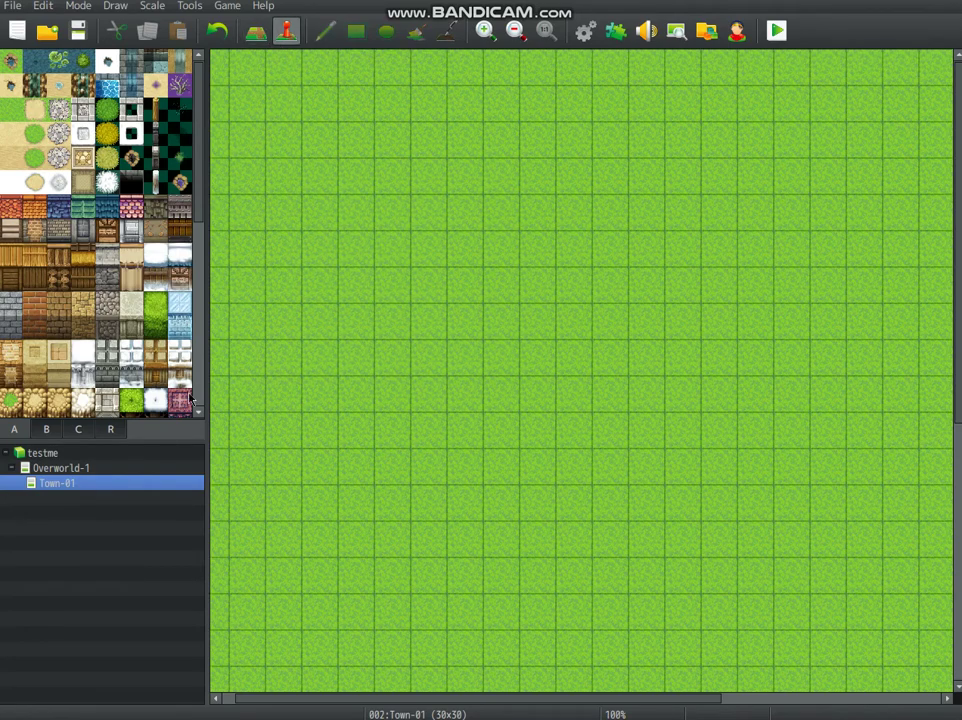
pyautogui.rightClick(122, 488)
pyautogui.click(193, 496)
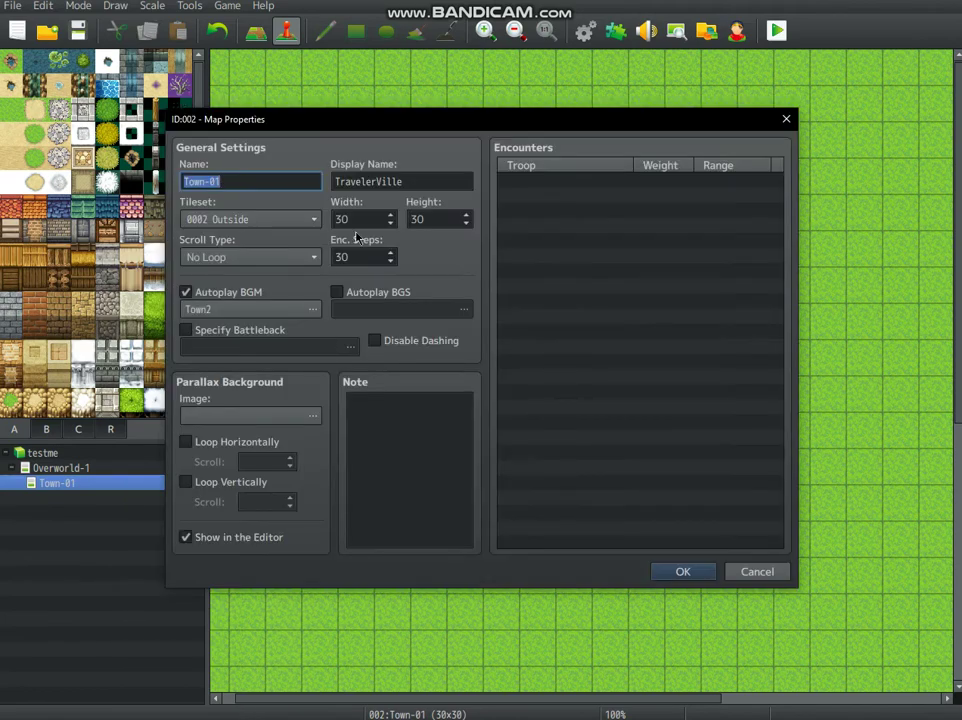
pyautogui.moveTo(351, 217); pyautogui.dragTo(107, 254)
pyautogui.write('20')
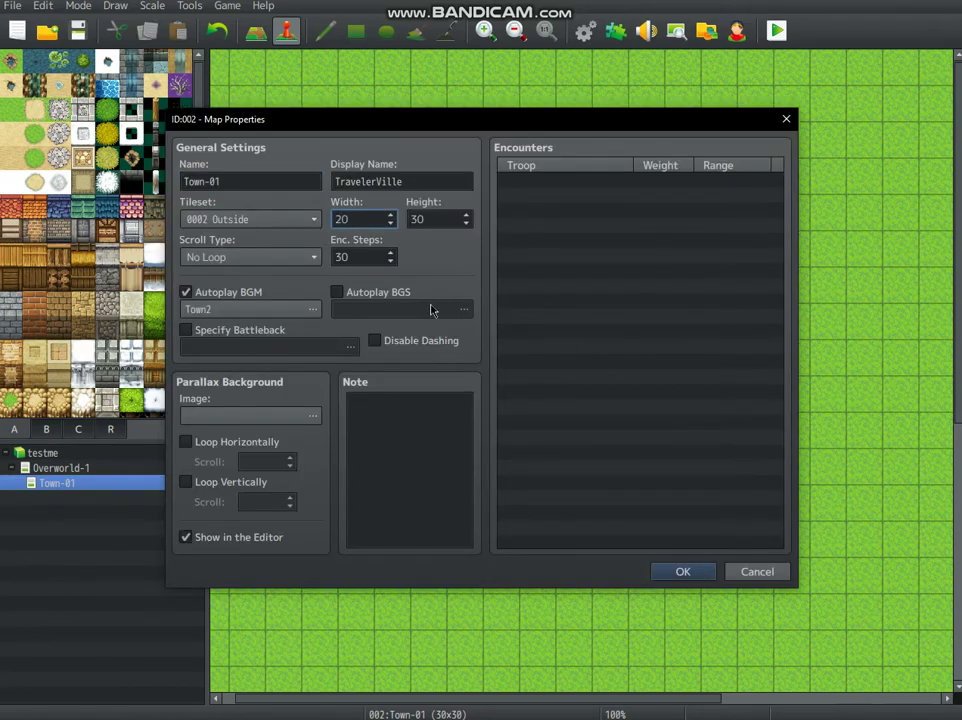
pyautogui.press('Tab')
pyautogui.write('20')
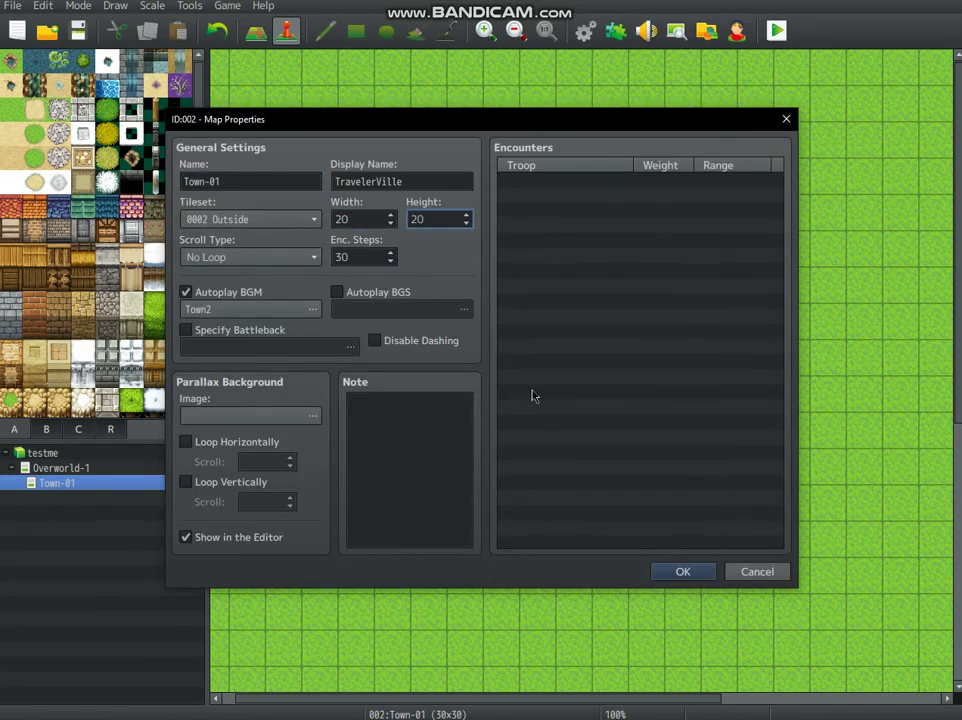
pyautogui.click(652, 570)
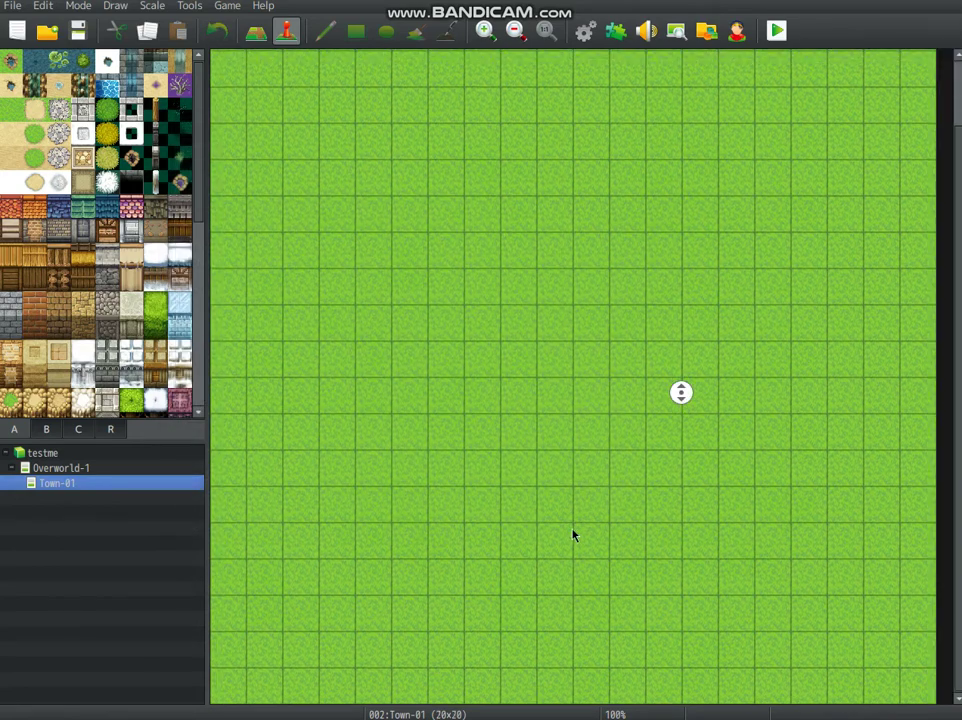
# Step: Try a three-tile vertical strip of dark wooden wall near the map's upper-left corner
pyautogui.moveTo(466, 241)
pyautogui.mouseDown(button='middle')
pyautogui.moveTo(515, 421)
pyautogui.moveTo(505, 400)
pyautogui.mouseUp(button='middle')
pyautogui.moveTo(461, 242)
pyautogui.mouseDown(button='middle')
pyautogui.moveTo(449, 193)
pyautogui.moveTo(475, 235)
pyautogui.moveTo(472, 224)
pyautogui.mouseUp(button='middle')
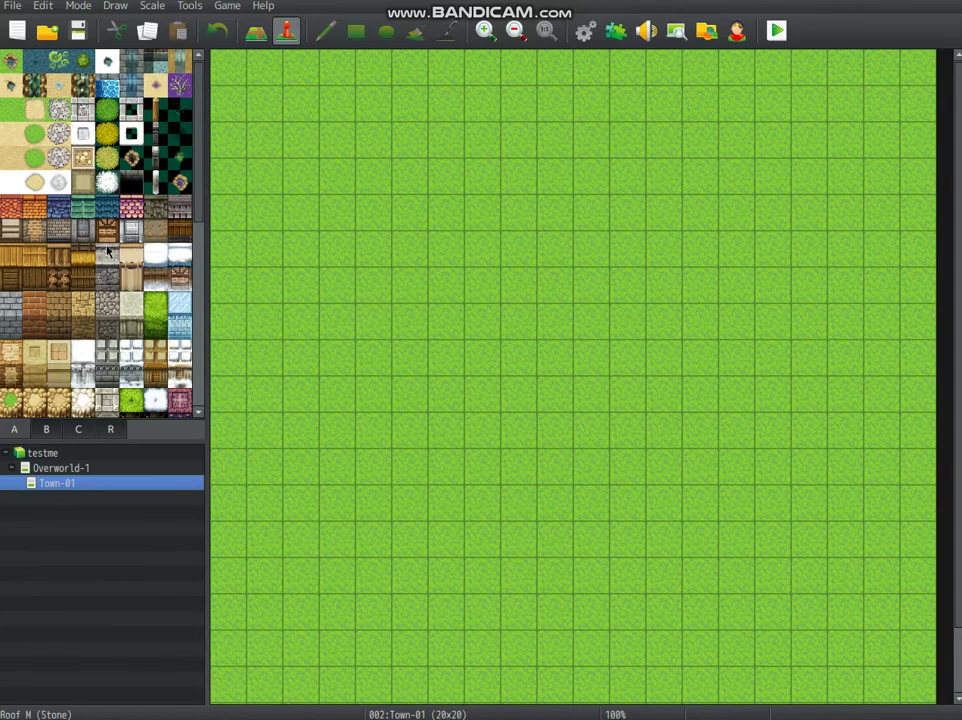
pyautogui.moveTo(201, 176); pyautogui.dragTo(173, 116)
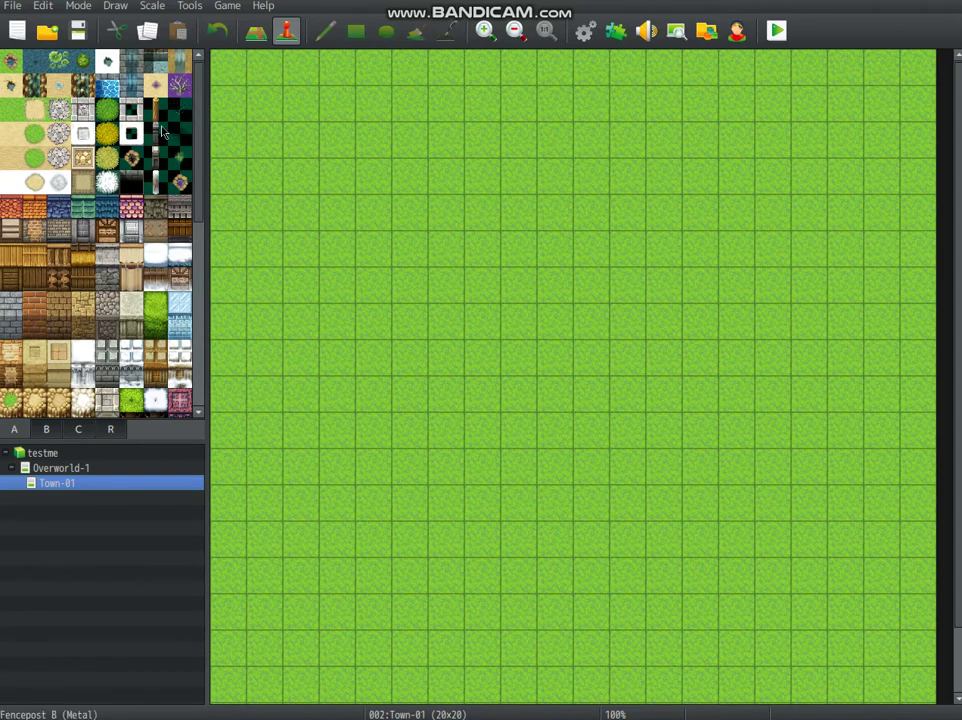
pyautogui.click(83, 278)
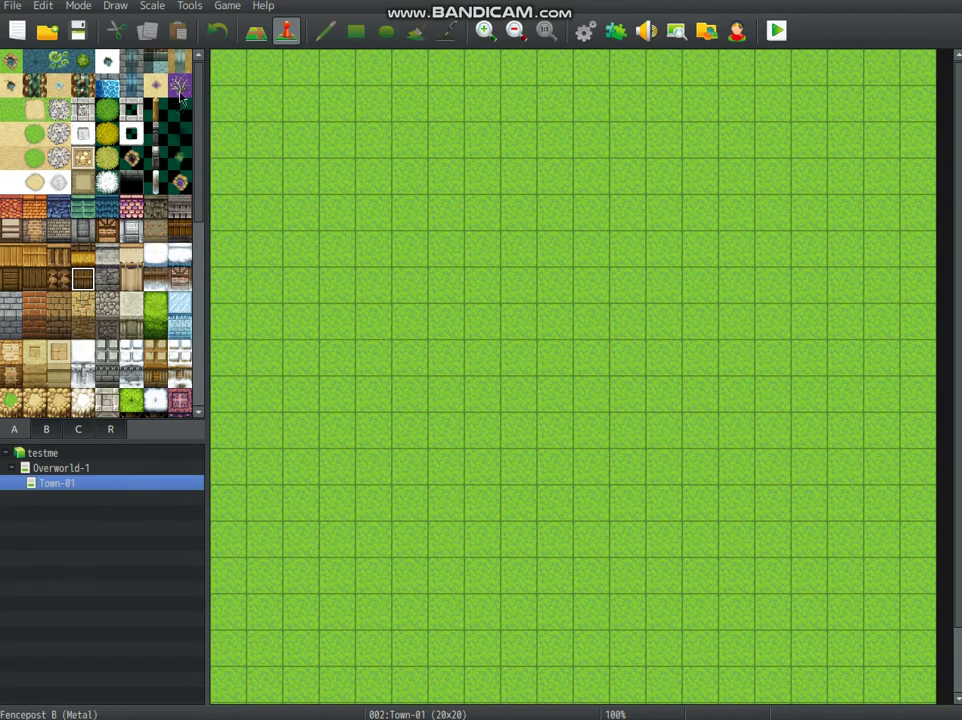
pyautogui.press('F5')
pyautogui.moveTo(264, 103); pyautogui.dragTo(264, 175)
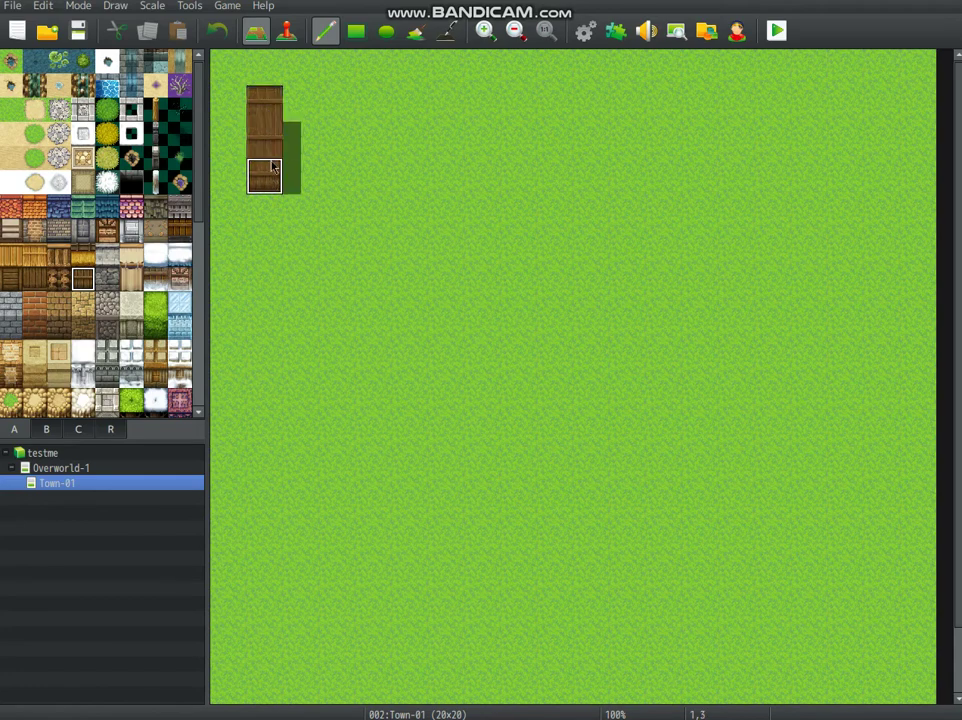
# Step: Try a stone-framed fence tile and a stone floor tile above the wooden strip, and erase all test tiles back to meadow
pyautogui.click(131, 110)
pyautogui.click(264, 67)
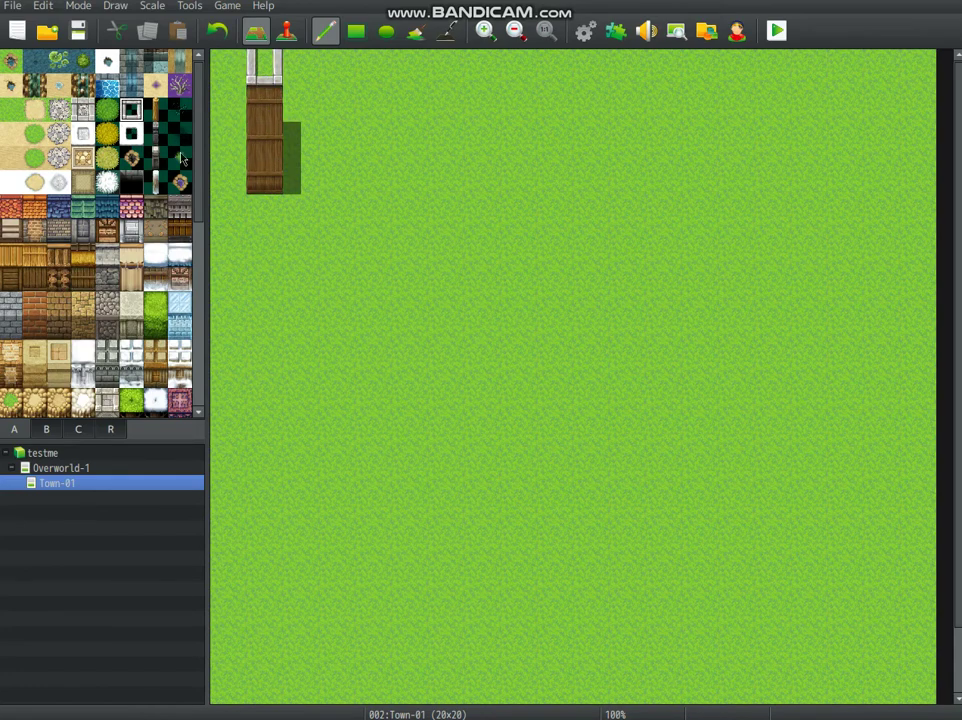
pyautogui.click(83, 110)
pyautogui.click(264, 67)
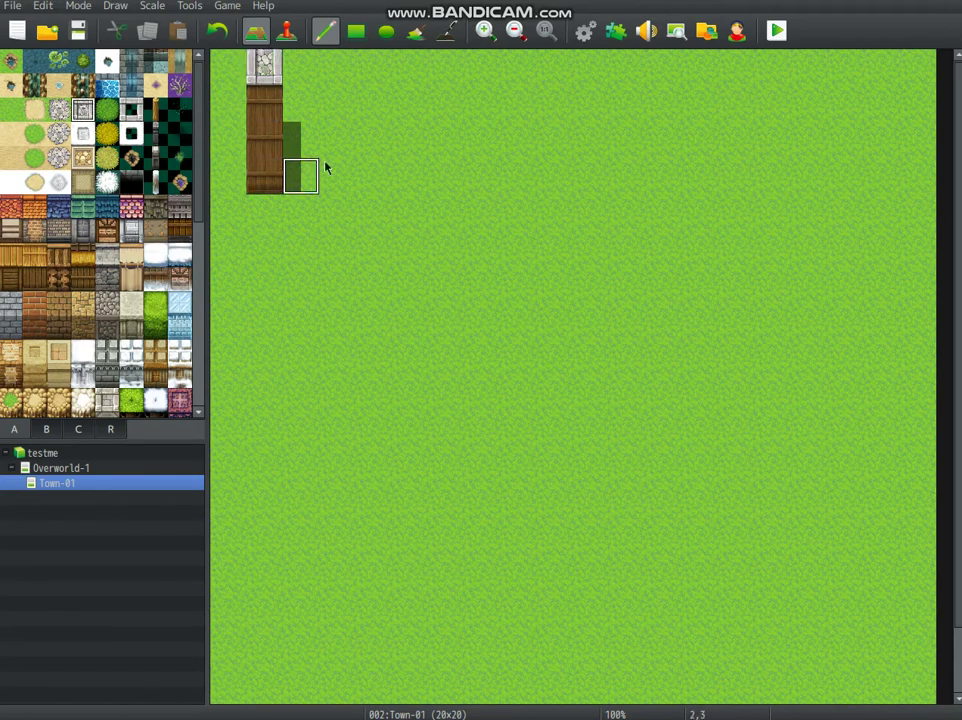
pyautogui.rightClick(307, 93)
pyautogui.moveTo(268, 68); pyautogui.dragTo(273, 184)
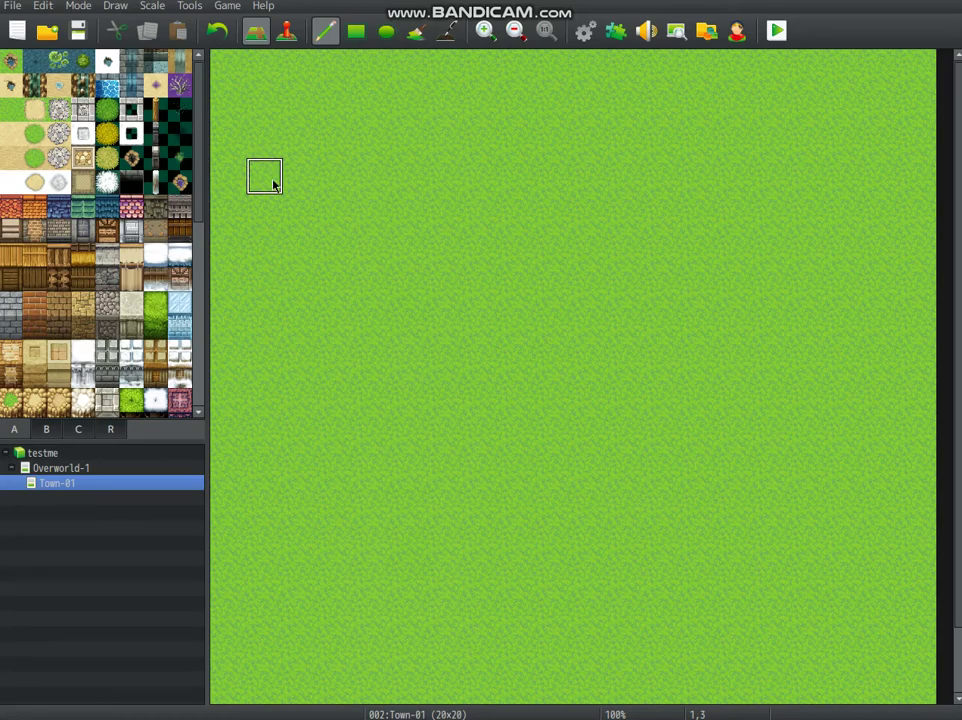
# Step: Look through the object, building and region tile sets available for the town map
pyautogui.click(46, 429)
pyautogui.scroll(-6, 201, 190)
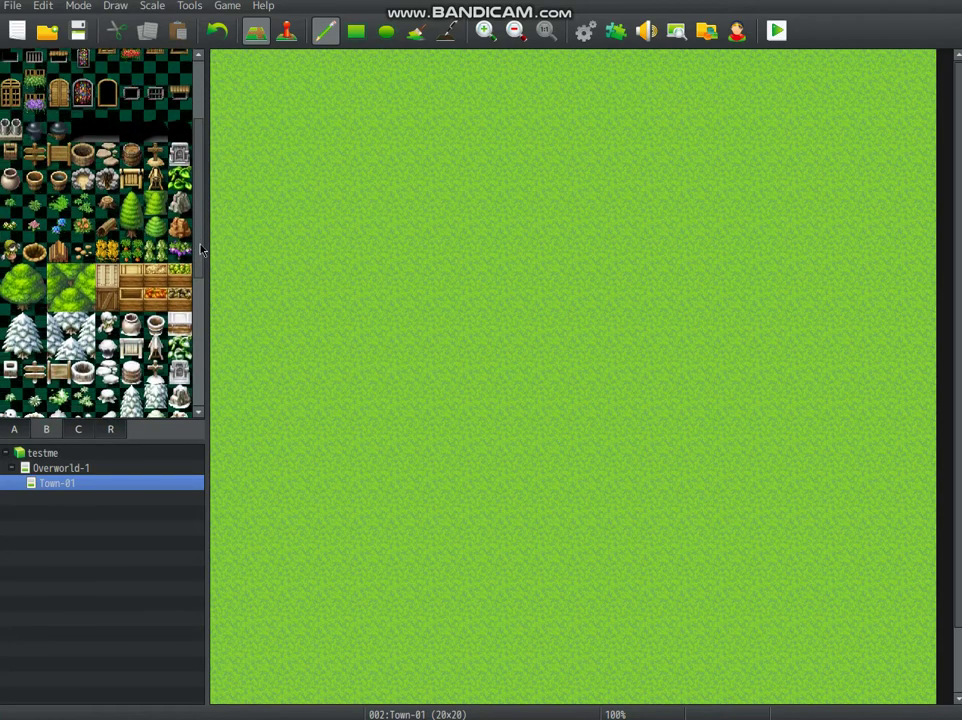
pyautogui.scroll(5, 190, 225)
pyautogui.scroll(2, 190, 223)
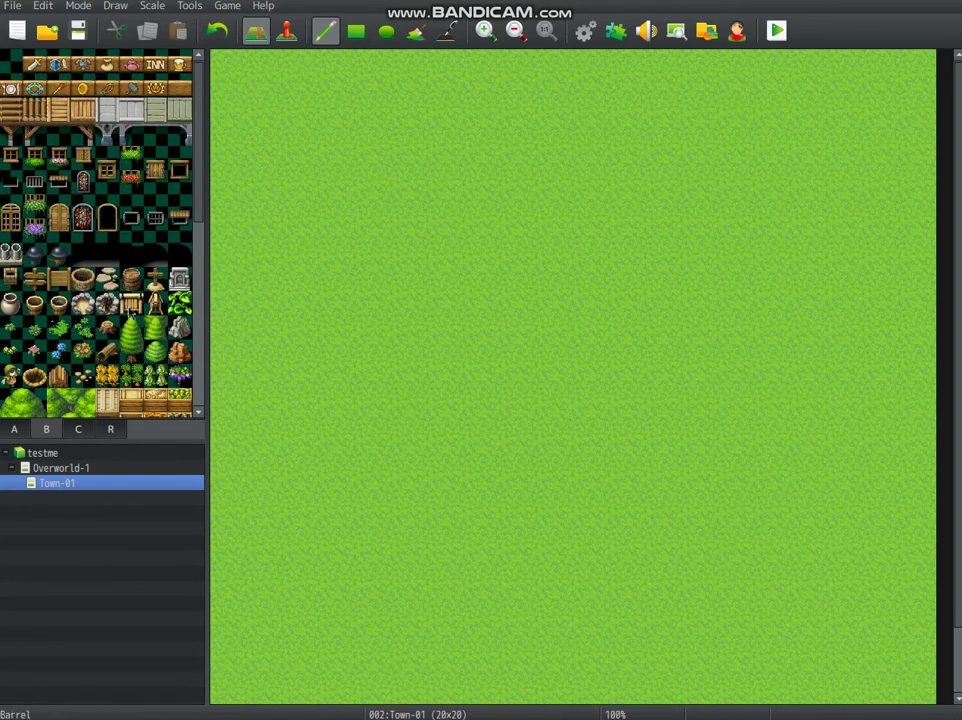
pyautogui.click(78, 430)
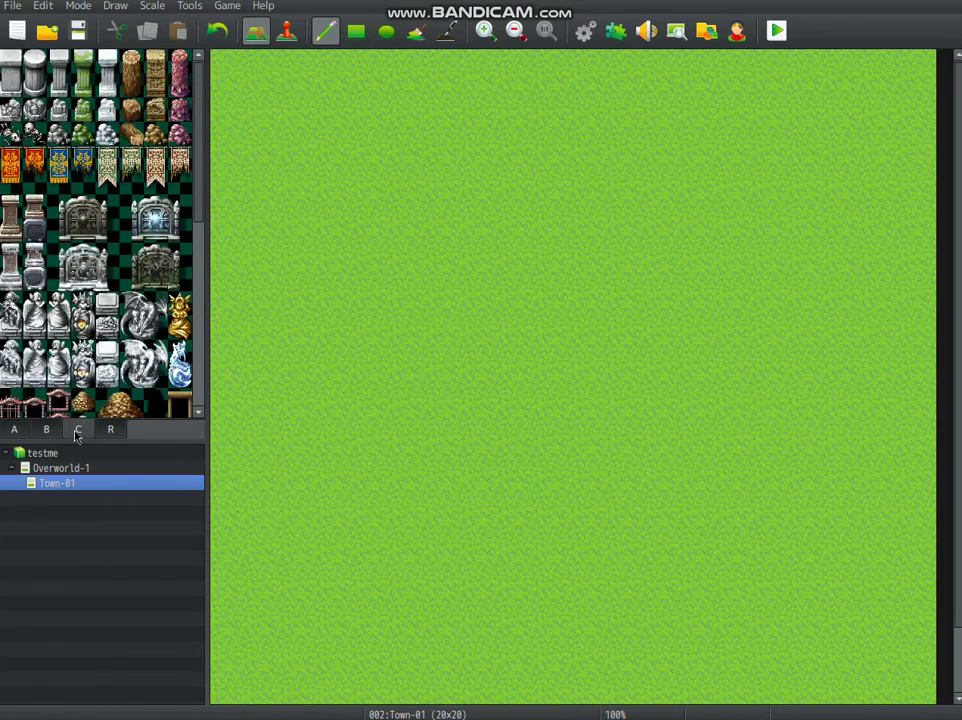
pyautogui.scroll(-6, 190, 240)
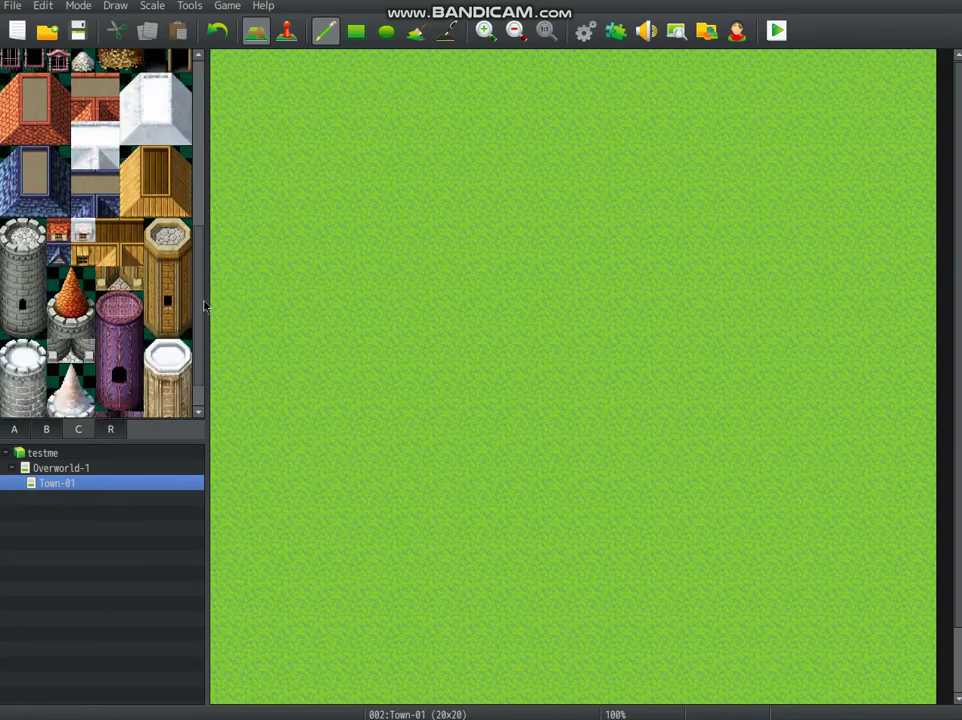
pyautogui.scroll(6, 196, 270)
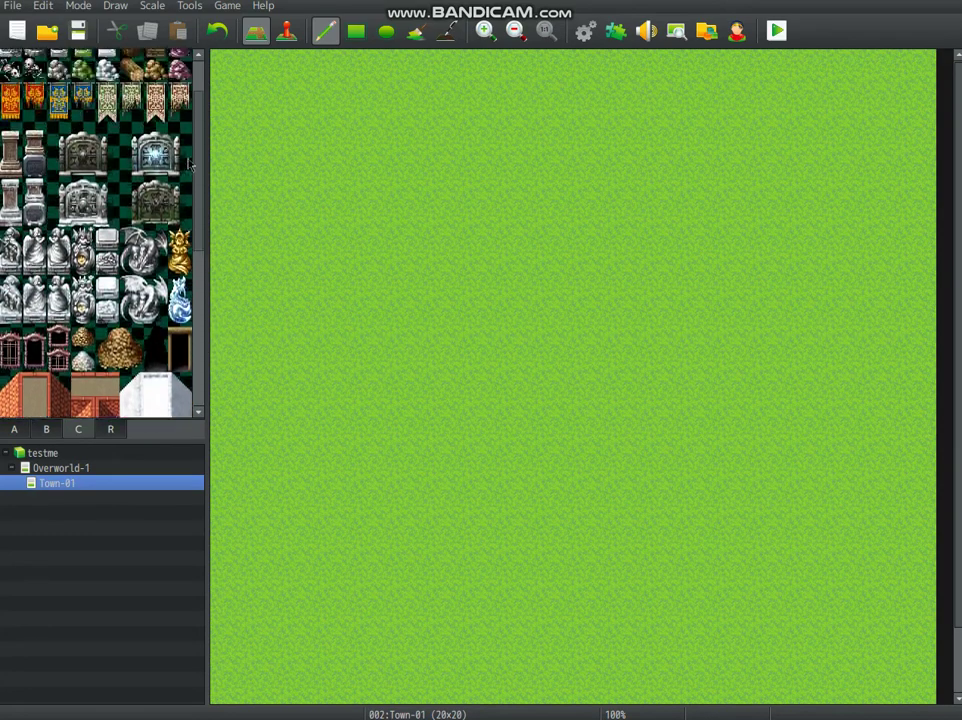
pyautogui.click(111, 430)
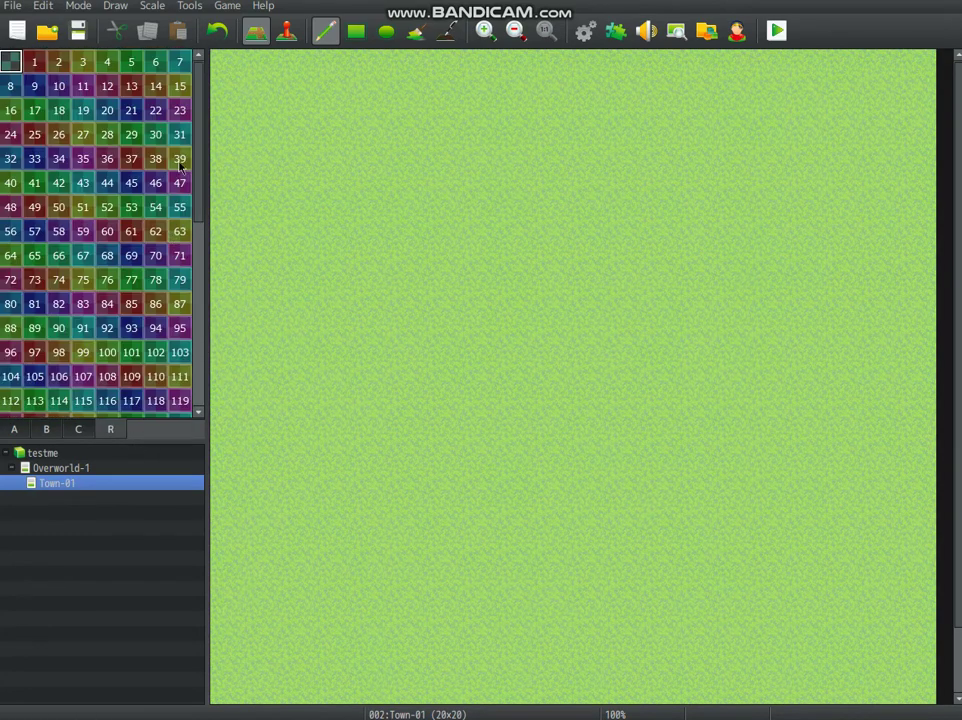
pyautogui.click(80, 430)
pyautogui.click(46, 430)
pyautogui.click(15, 430)
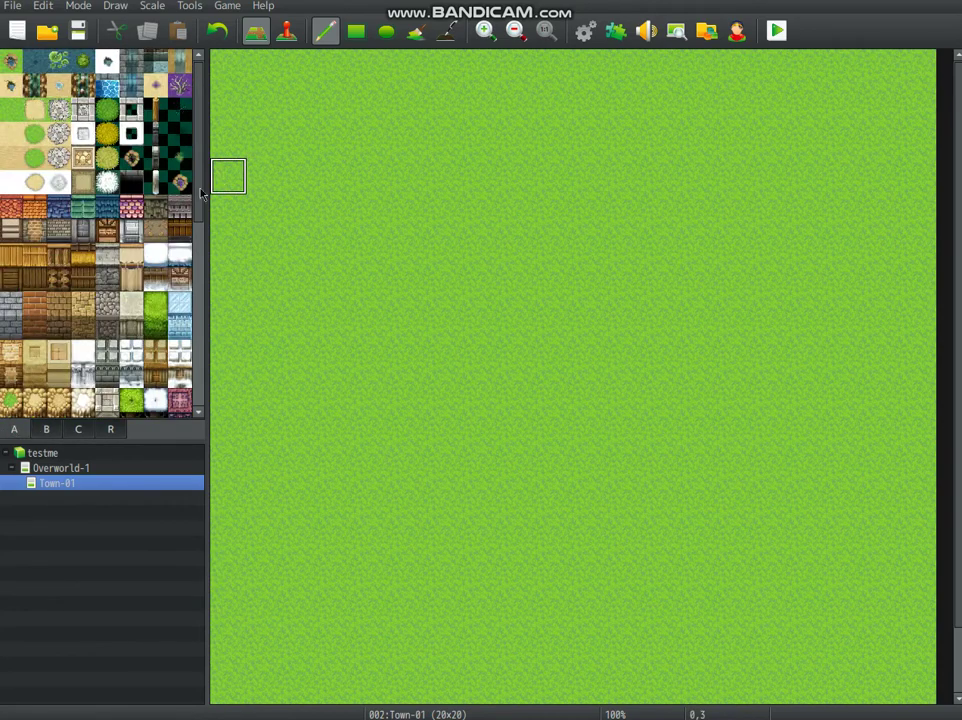
# Step: Try a wooden fence along the map's second row, and restore the meadow over it
pyautogui.click(155, 109)
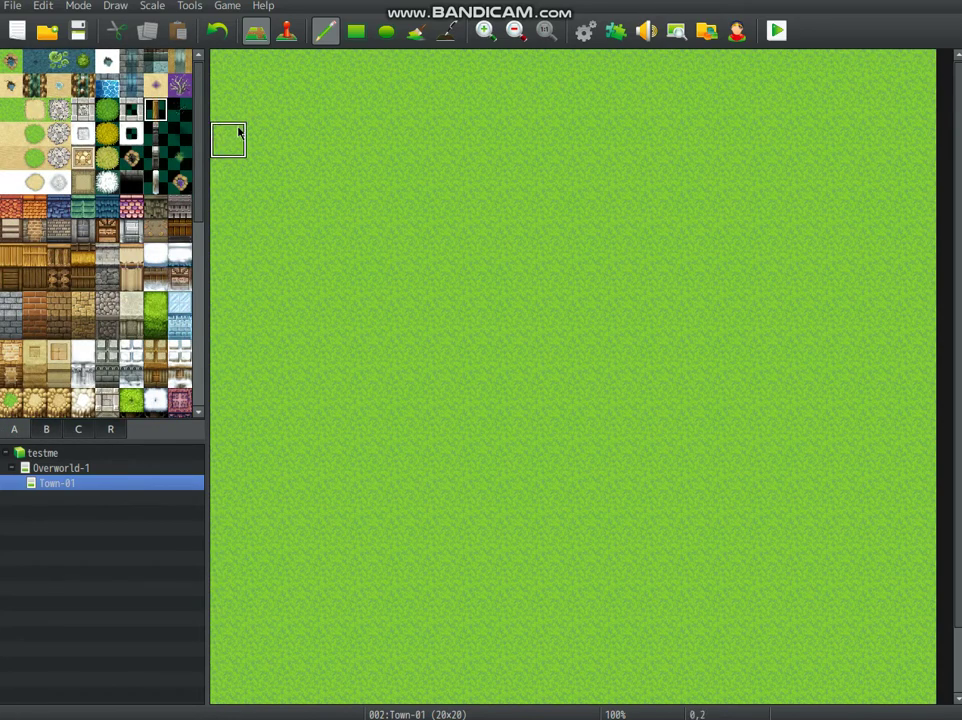
pyautogui.moveTo(260, 108); pyautogui.dragTo(555, 106)
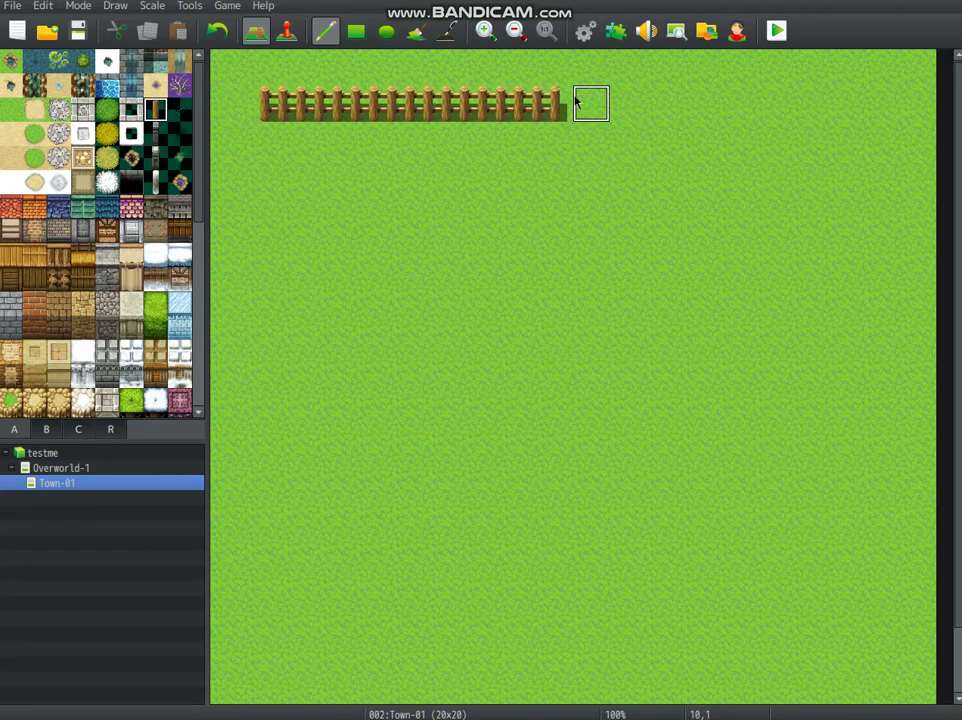
pyautogui.moveTo(695, 105)
pyautogui.mouseDown()
pyautogui.moveTo(880, 105)
pyautogui.moveTo(919, 150)
pyautogui.moveTo(917, 285)
pyautogui.mouseUp()
pyautogui.click(234, 107)
pyautogui.moveTo(900, 103)
pyautogui.mouseDown()
pyautogui.moveTo(917, 101)
pyautogui.moveTo(917, 208)
pyautogui.moveTo(554, 101)
pyautogui.moveTo(240, 112)
pyautogui.mouseUp()
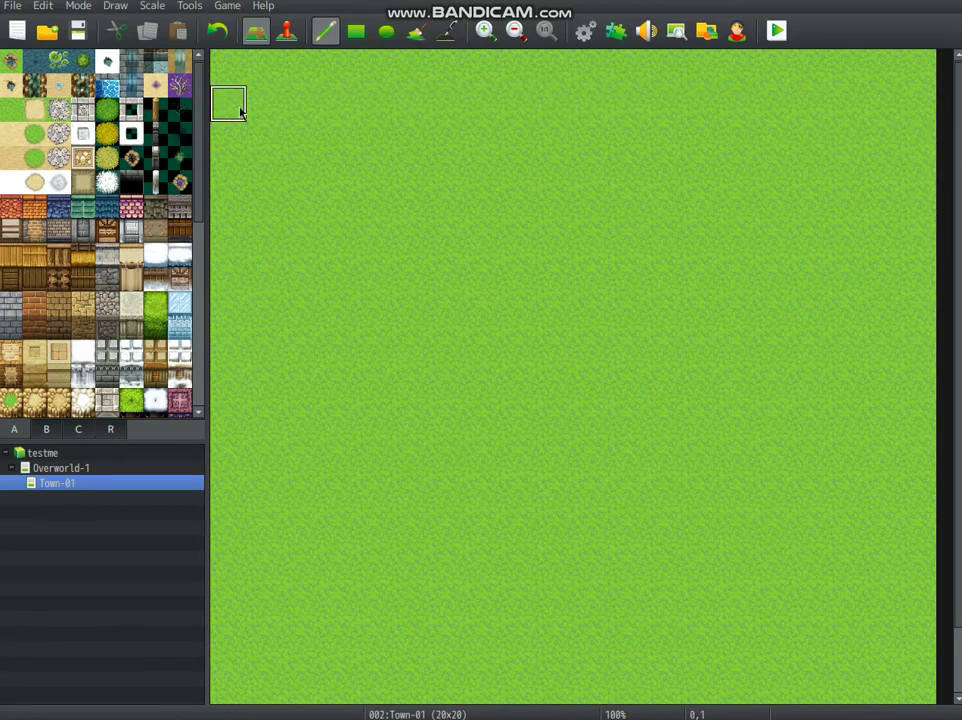
# Step: Set the Town-01 map's width to 25 tiles and fill the added columns with meadow
pyautogui.rightClick(106, 490)
pyautogui.click(172, 497)
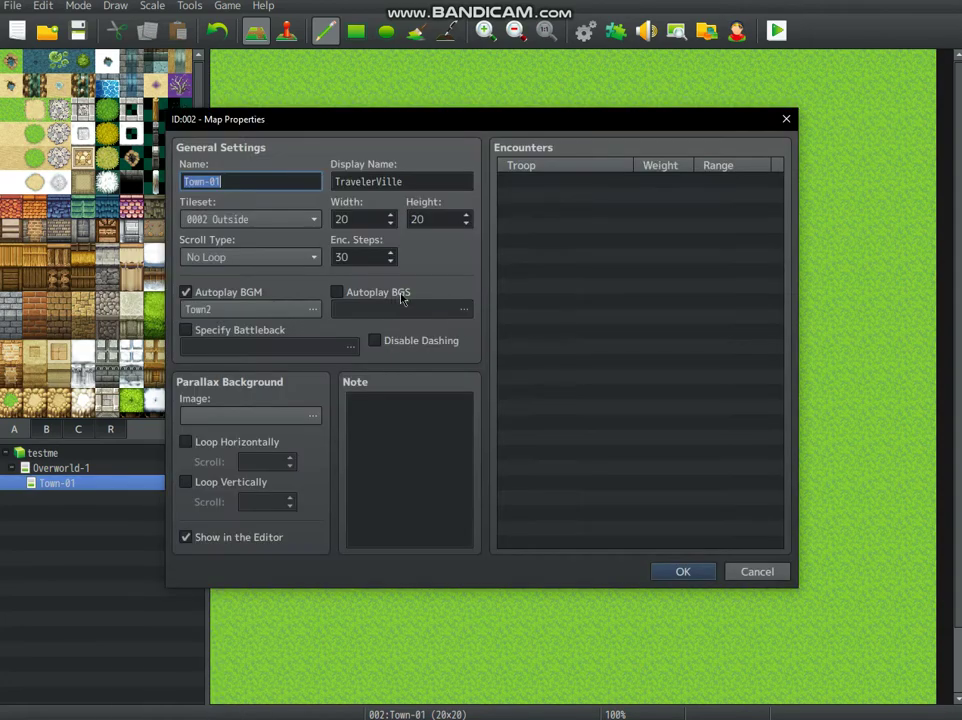
pyautogui.doubleClick(343, 220)
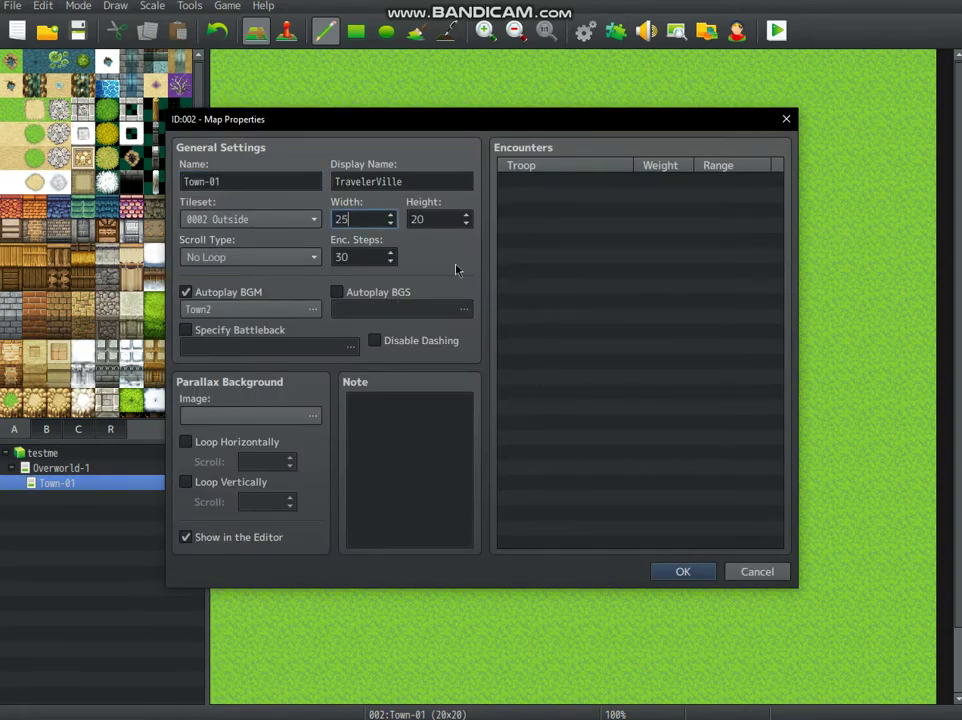
pyautogui.click(697, 580)
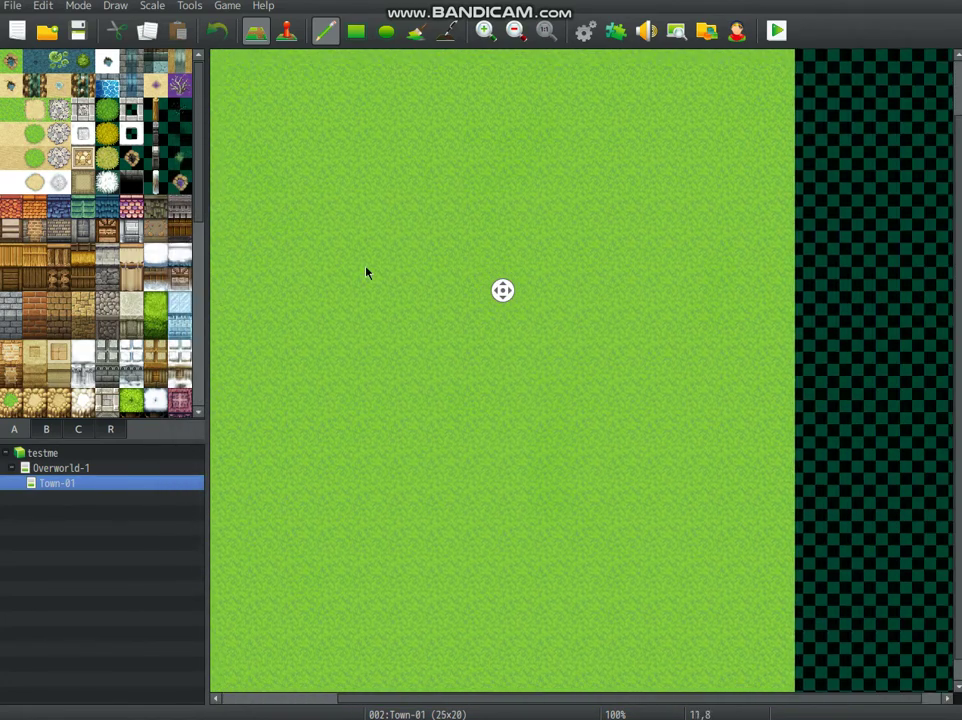
pyautogui.click(415, 31)
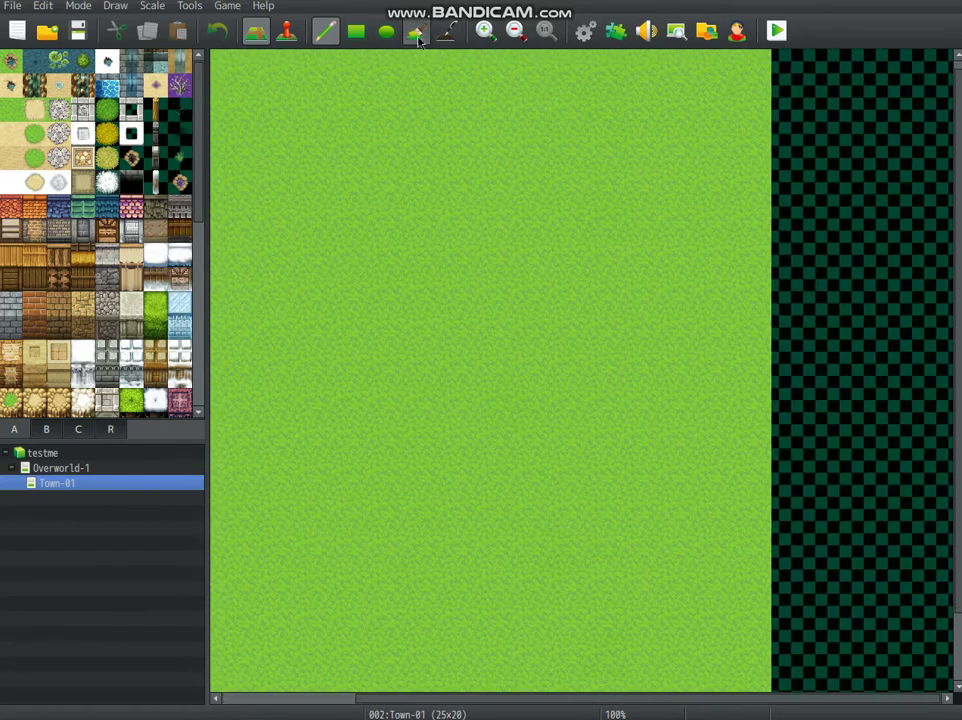
pyautogui.click(325, 31)
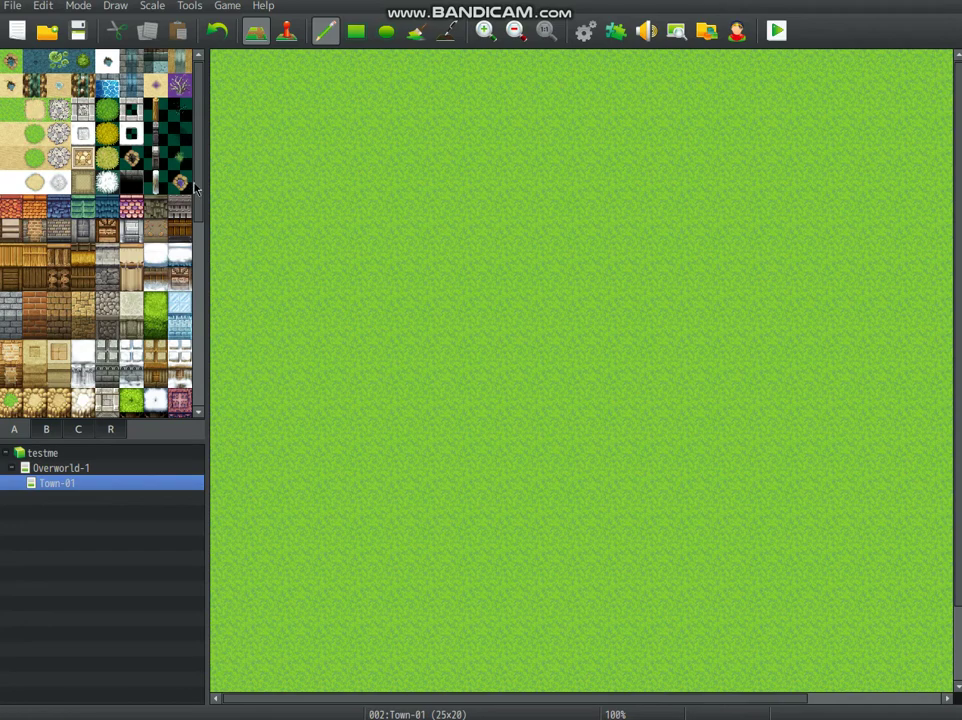
# Step: Lay a wooden fence along the map's second row, leaving one meadow tile free at each end
pyautogui.click(155, 108)
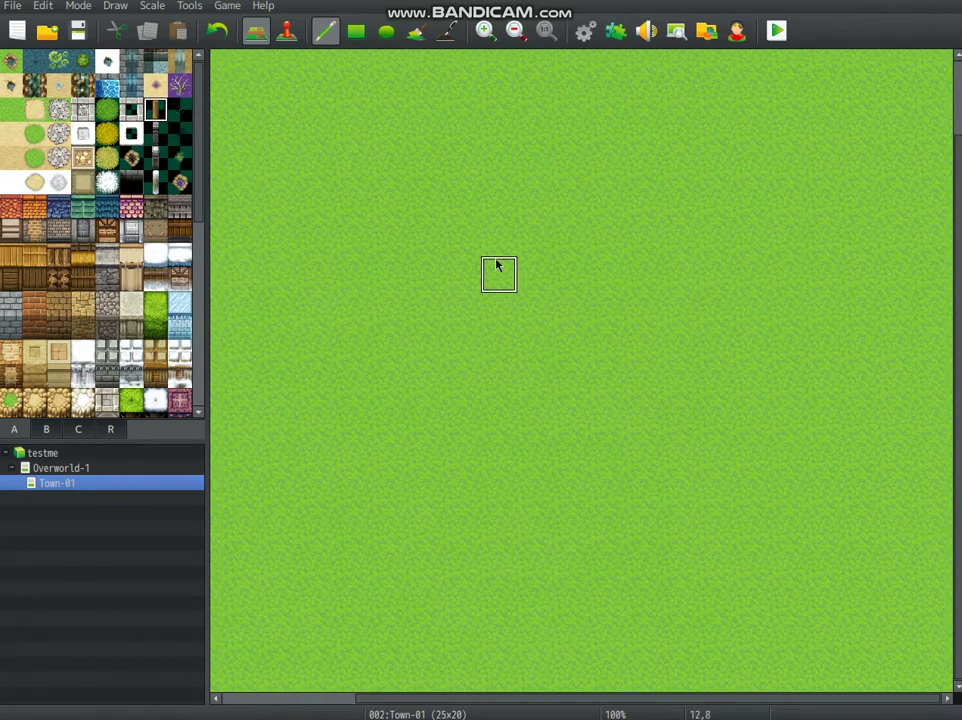
pyautogui.moveTo(279, 106); pyautogui.dragTo(628, 107)
pyautogui.moveTo(467, 148); pyautogui.dragTo(492, 142, button='middle')
pyautogui.moveTo(483, 114); pyautogui.dragTo(895, 104)
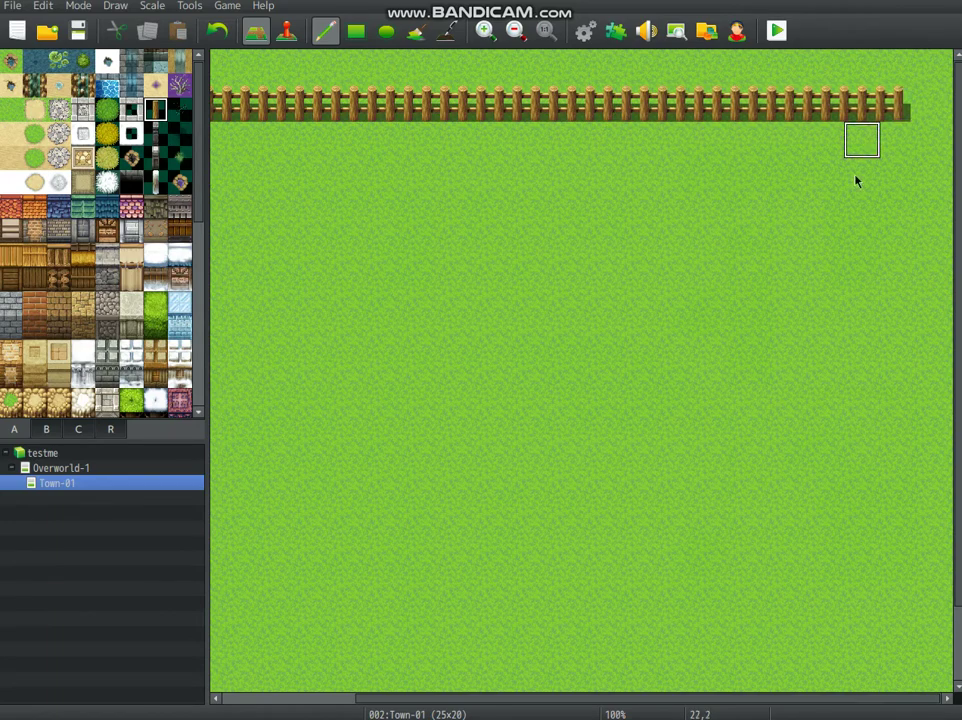
# Step: Run the wooden fence down the map's west side and begin it along the second-to-last row
pyautogui.moveTo(768, 275); pyautogui.dragTo(371, 219, button='middle')
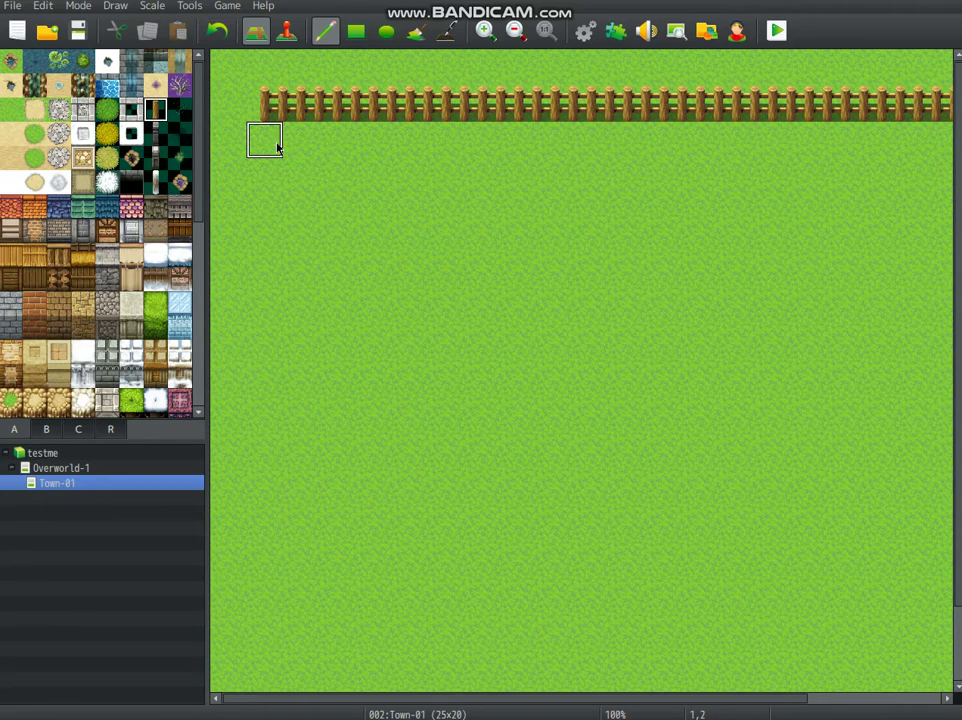
pyautogui.moveTo(272, 142); pyautogui.dragTo(264, 365)
pyautogui.moveTo(339, 200); pyautogui.dragTo(324, 322, button='middle')
pyautogui.moveTo(264, 295)
pyautogui.mouseDown()
pyautogui.moveTo(263, 636)
pyautogui.moveTo(514, 638)
pyautogui.mouseUp()
# Step: Complete the southern wooden fence and carry it up the east side to close the town's enclosure
pyautogui.moveTo(414, 583); pyautogui.dragTo(754, 603, button='middle')
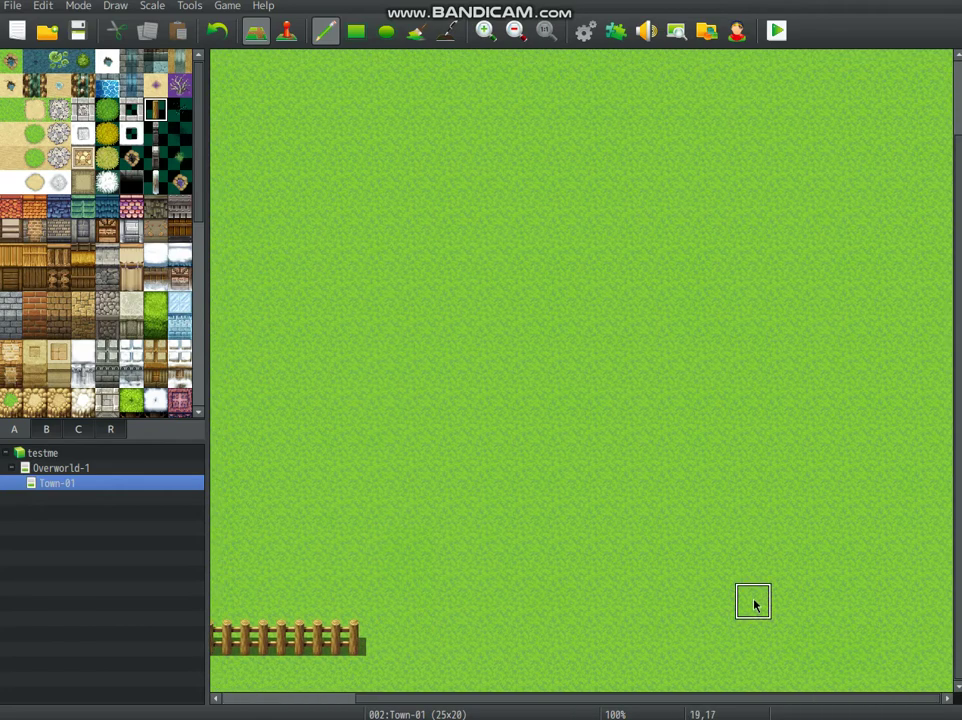
pyautogui.moveTo(382, 640)
pyautogui.mouseDown()
pyautogui.moveTo(895, 636)
pyautogui.moveTo(898, 419)
pyautogui.mouseUp()
pyautogui.moveTo(875, 459); pyautogui.dragTo(885, 396, button='middle')
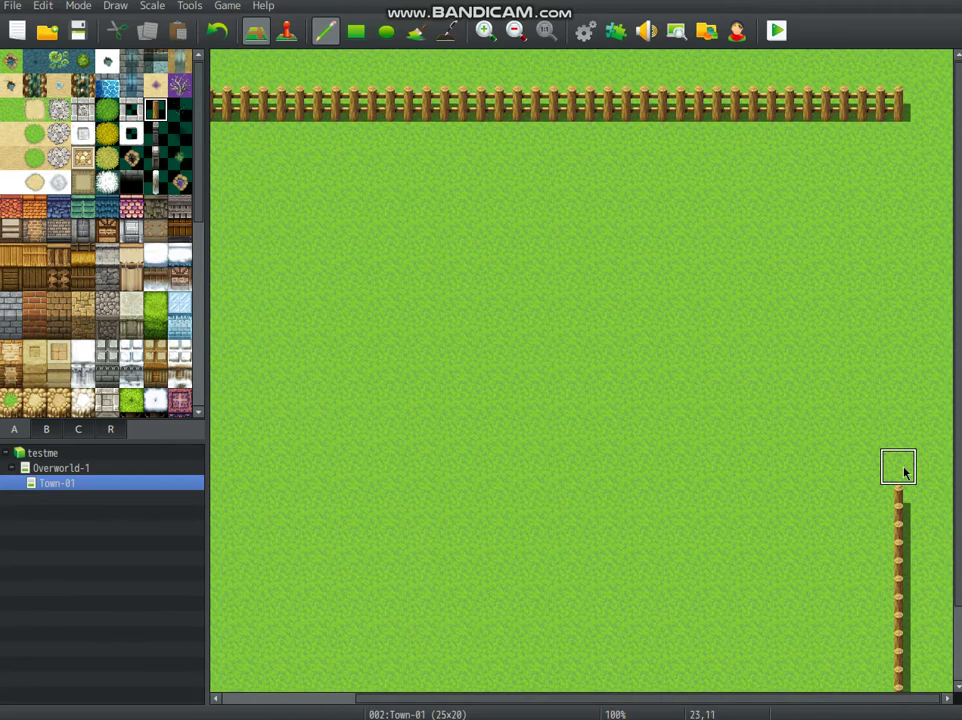
pyautogui.moveTo(904, 467); pyautogui.dragTo(893, 130)
# Step: Open a two-tile gap midway along the eastern fence by painting meadow over it
pyautogui.moveTo(793, 245)
pyautogui.mouseDown(button='middle')
pyautogui.moveTo(723, 354)
pyautogui.moveTo(928, 269)
pyautogui.mouseUp(button='middle')
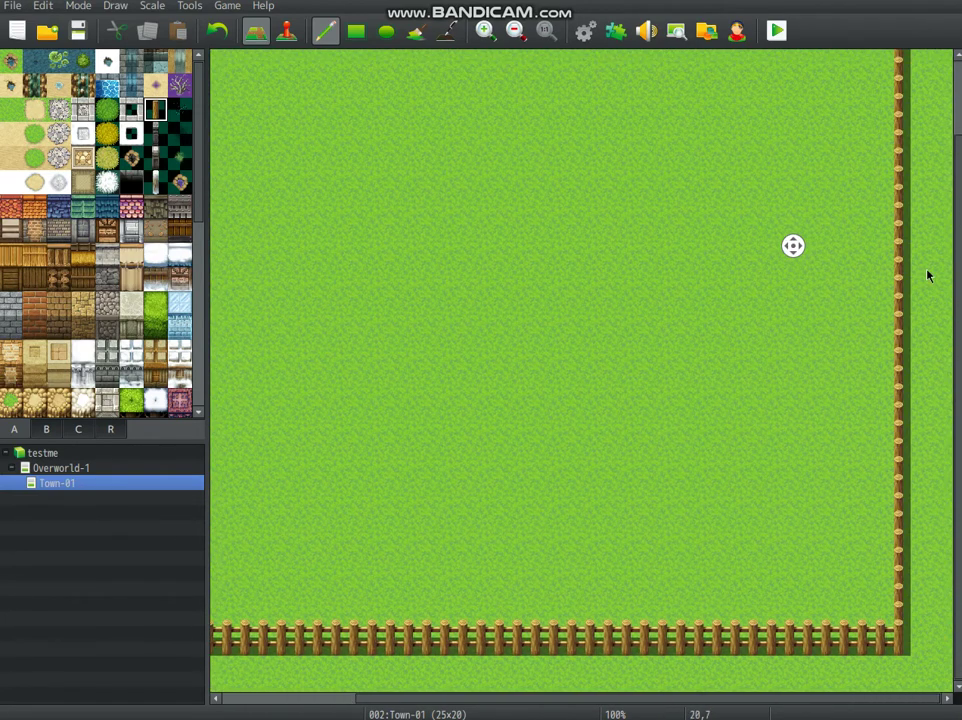
pyautogui.moveTo(835, 273); pyautogui.dragTo(832, 216, button='middle')
pyautogui.rightClick(837, 334)
pyautogui.moveTo(835, 345); pyautogui.dragTo(909, 333, button='middle')
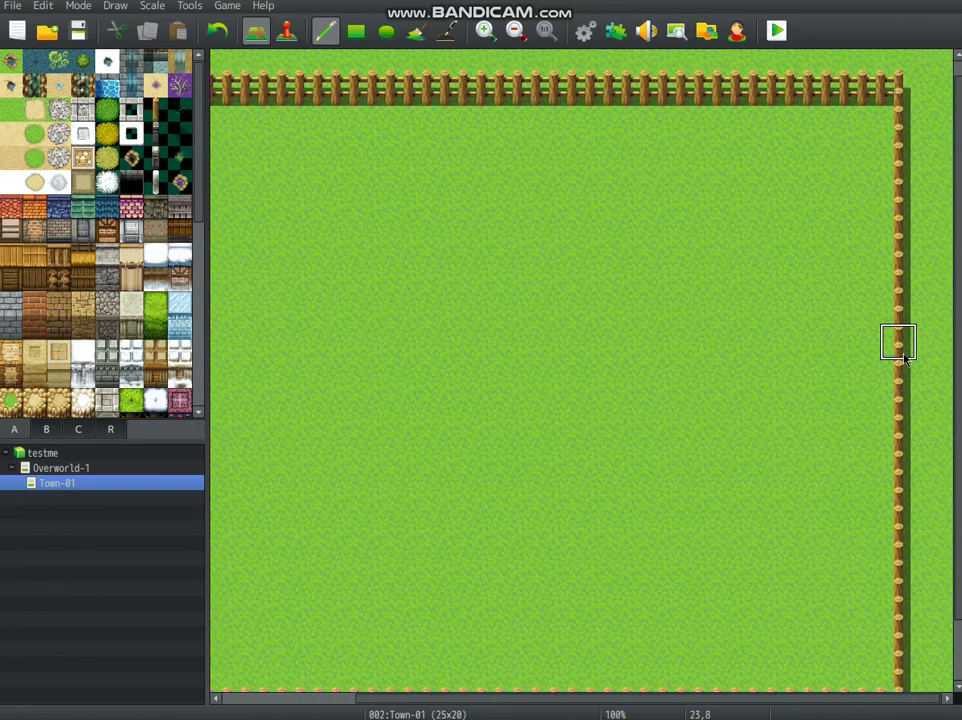
pyautogui.moveTo(901, 375); pyautogui.dragTo(906, 354)
# Step: Try an irregular patch of yellowish grass in the town's northwest area, and undo it
pyautogui.hscroll(-1, 640, 320)
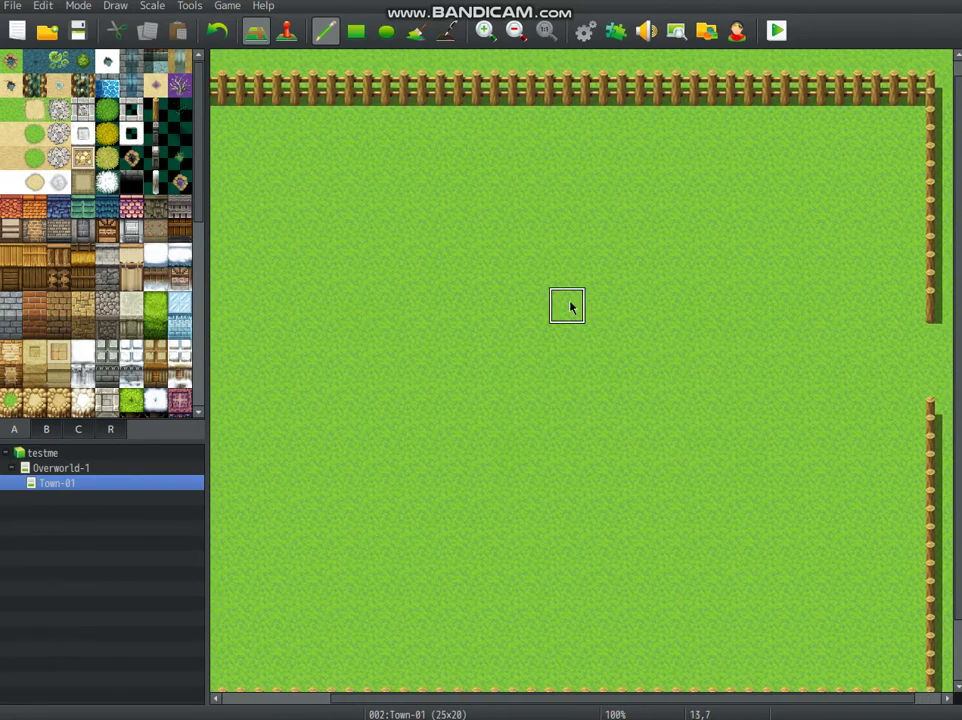
pyautogui.moveTo(360, 225)
pyautogui.mouseDown()
pyautogui.moveTo(417, 333)
pyautogui.moveTo(455, 271)
pyautogui.moveTo(391, 316)
pyautogui.moveTo(410, 270)
pyautogui.moveTo(446, 323)
pyautogui.mouseUp()
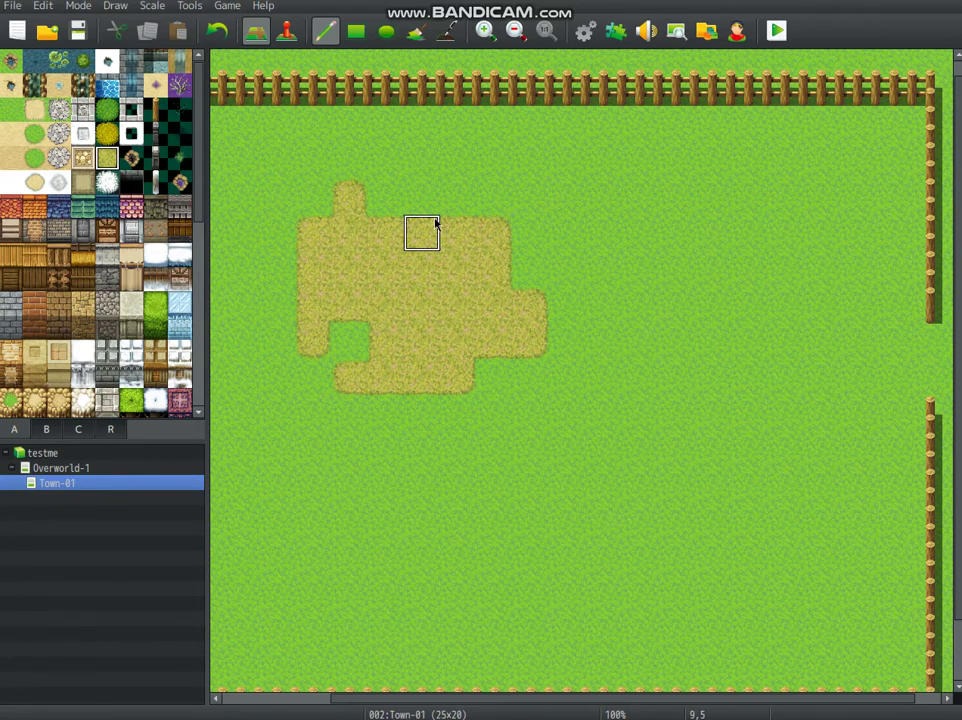
pyautogui.moveTo(436, 224); pyautogui.dragTo(421, 198)
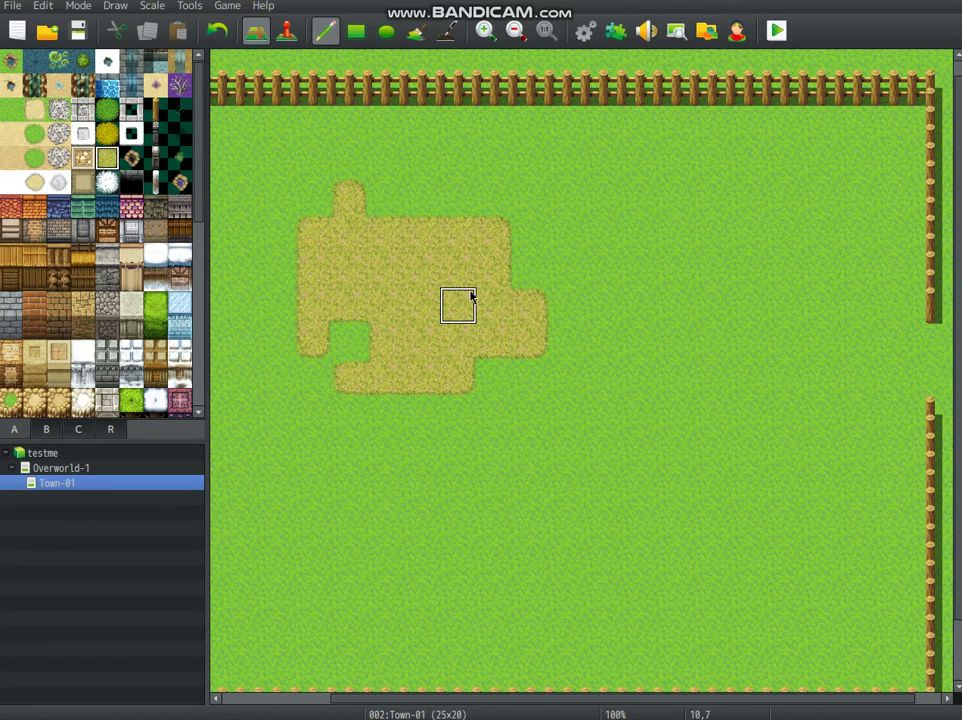
pyautogui.hotkey('ctrl', 'z')
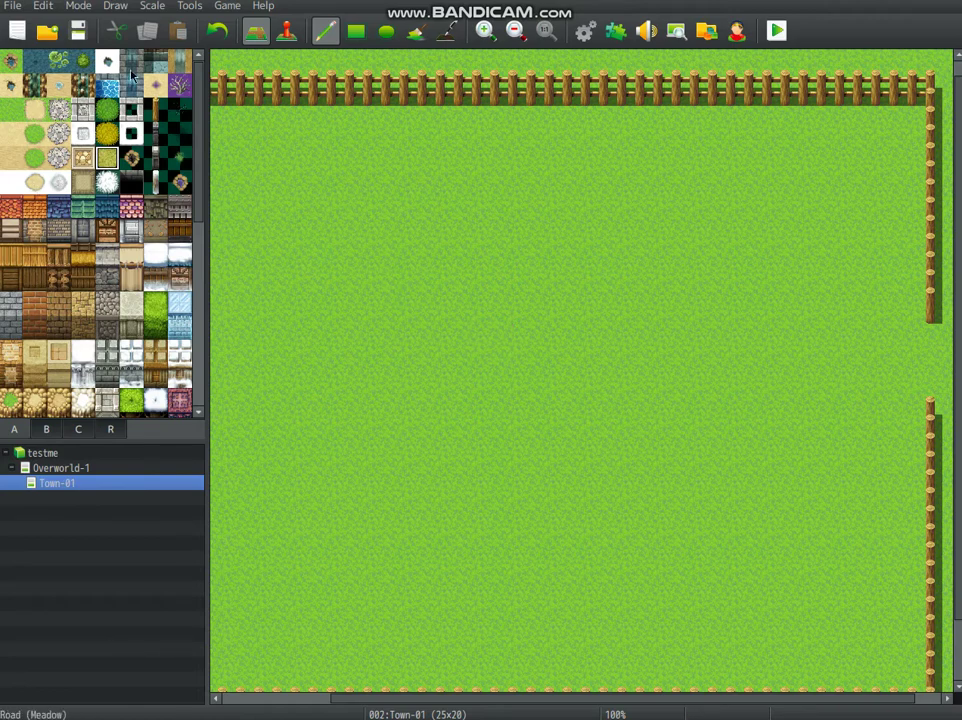
# Step: Paint a brick house wall four tiles wide and three high in the town's northwest, and erase the stray tiles beside it
pyautogui.scroll(-5, 201, 260)
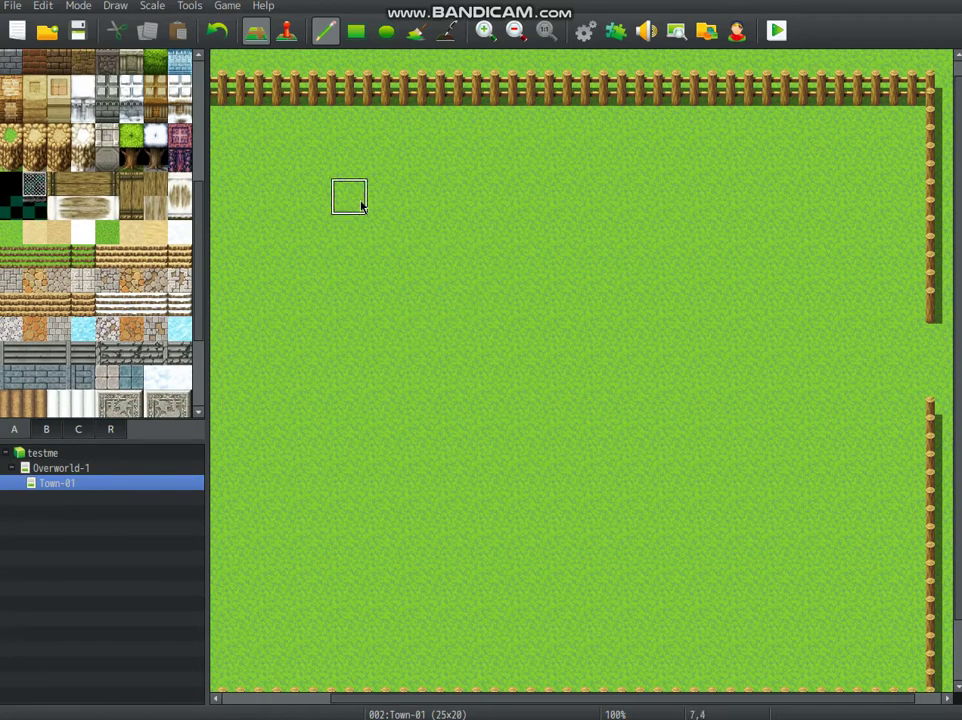
pyautogui.scroll(5, 199, 250)
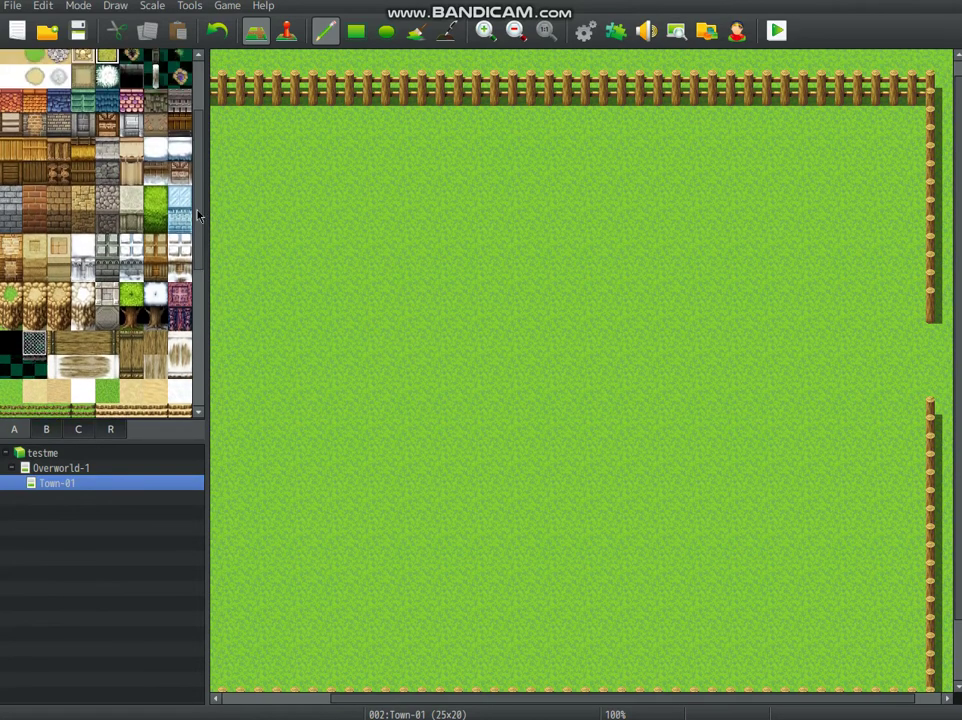
pyautogui.hscroll(-3, 365, 350)
pyautogui.click(58, 130)
pyautogui.moveTo(538, 372); pyautogui.dragTo(592, 385, button='middle')
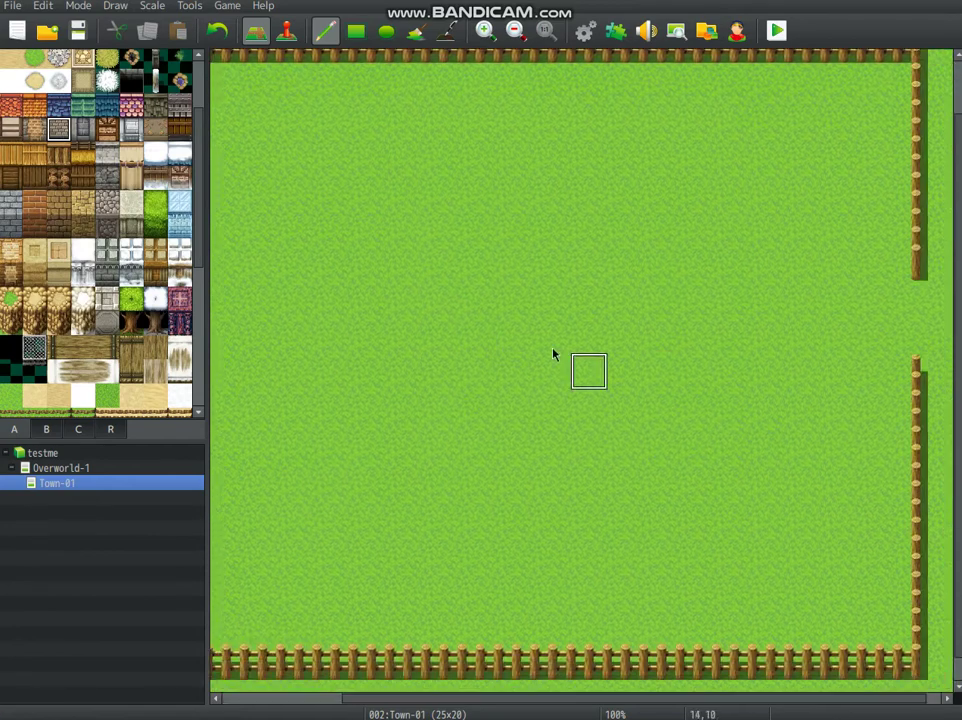
pyautogui.moveTo(540, 342); pyautogui.dragTo(448, 254, button='middle')
pyautogui.moveTo(578, 268); pyautogui.dragTo(690, 285, button='middle')
pyautogui.moveTo(715, 275); pyautogui.dragTo(702, 243, button='middle')
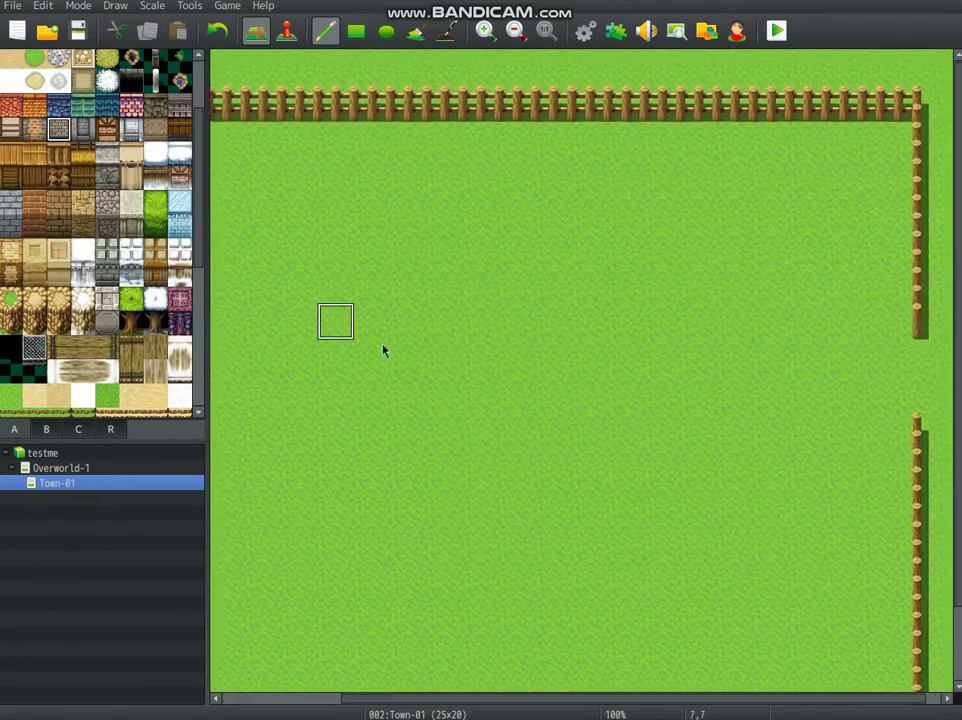
pyautogui.moveTo(384, 346); pyautogui.dragTo(369, 309, button='middle')
pyautogui.moveTo(349, 378); pyautogui.dragTo(367, 319, button='middle')
pyautogui.moveTo(354, 287)
pyautogui.mouseDown()
pyautogui.moveTo(450, 286)
pyautogui.moveTo(418, 254)
pyautogui.moveTo(480, 246)
pyautogui.moveTo(457, 208)
pyautogui.moveTo(312, 212)
pyautogui.mouseUp()
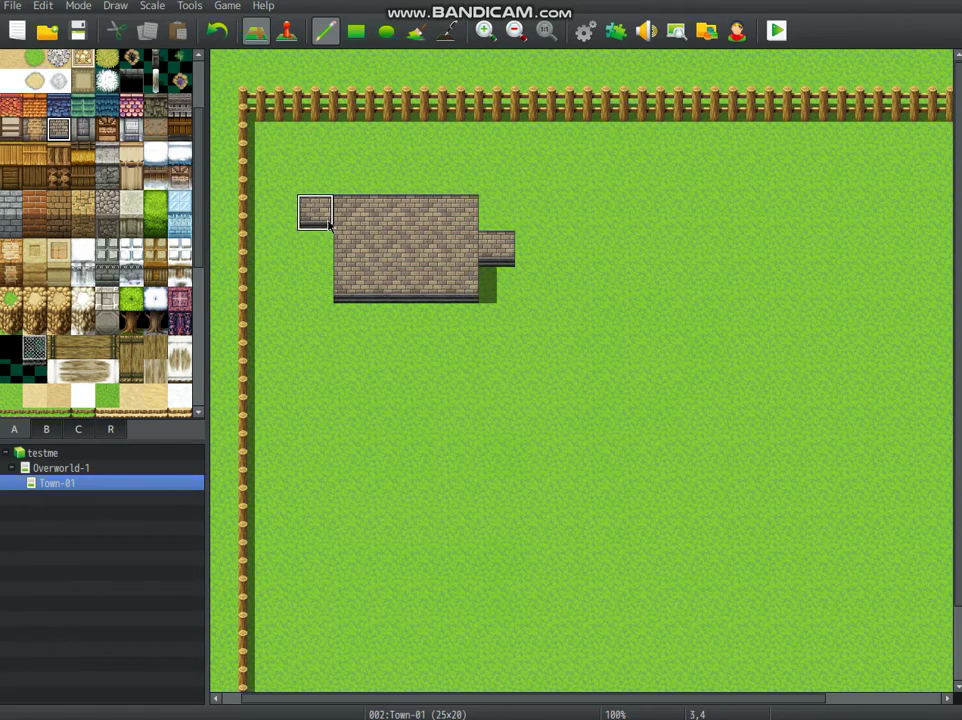
pyautogui.click(315, 213)
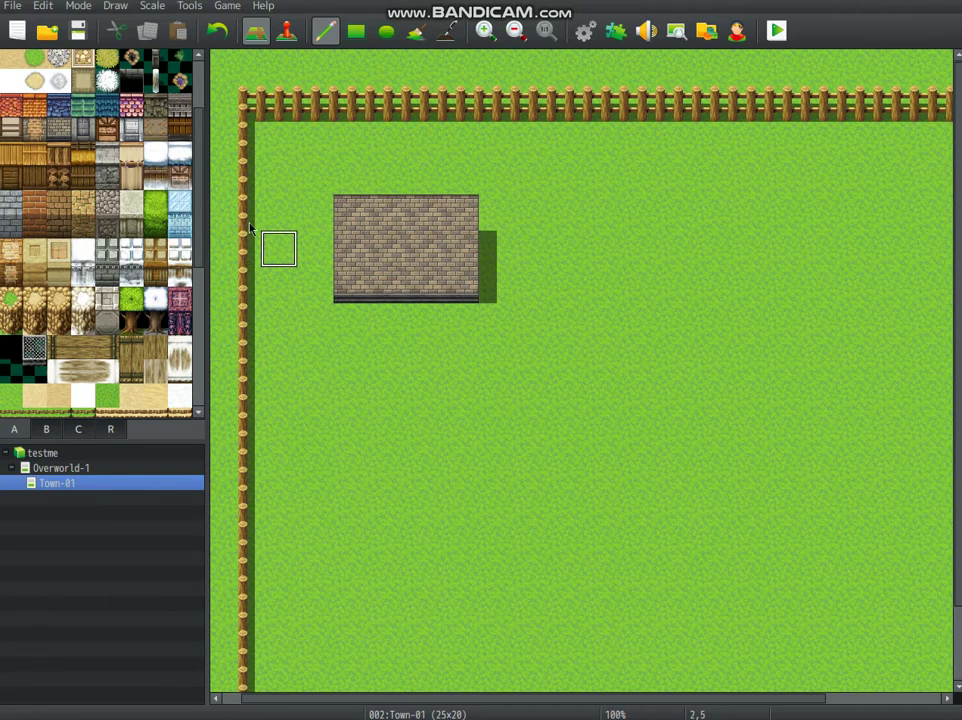
# Step: Add a two-row blue roof above the brick wall and widen the house to five tiles by copying its end column
pyautogui.click(61, 101)
pyautogui.moveTo(356, 174)
pyautogui.mouseDown()
pyautogui.moveTo(462, 146)
pyautogui.moveTo(393, 178)
pyautogui.mouseUp()
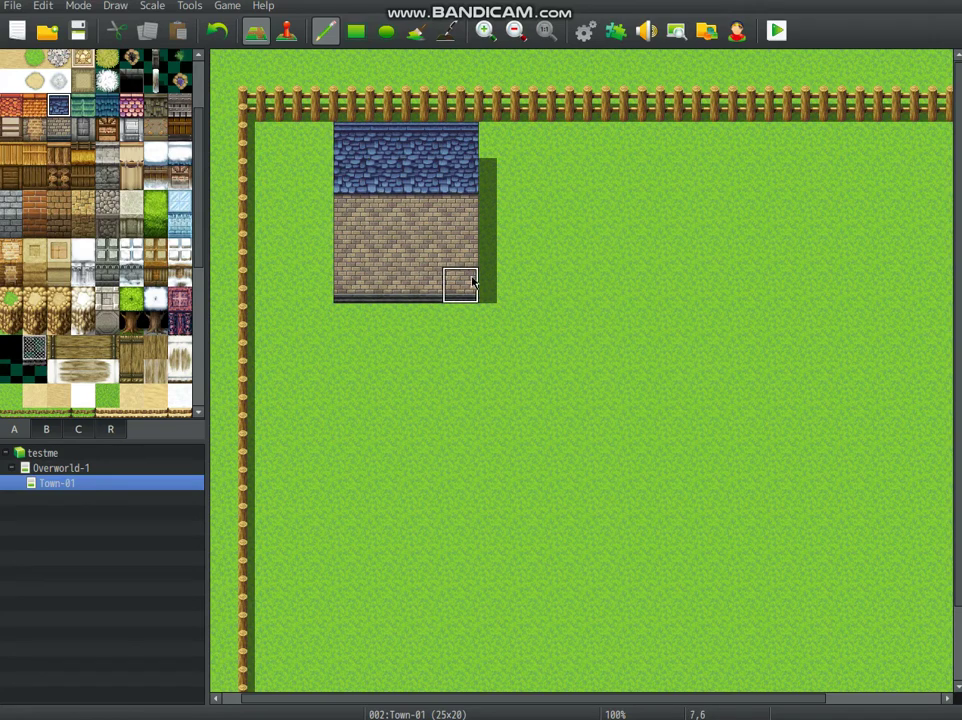
pyautogui.moveTo(474, 280); pyautogui.dragTo(458, 135, button='right')
pyautogui.click(497, 148)
pyautogui.rightClick(599, 180)
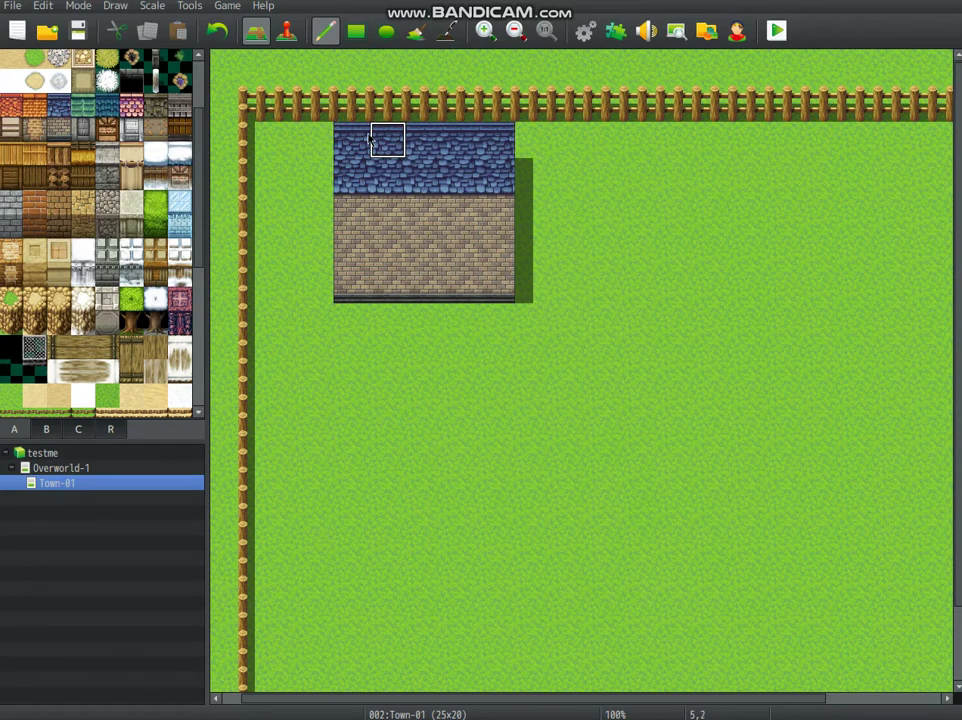
# Step: Extend the blue roof to three rows by copying it over the top row of the brick wall
pyautogui.moveTo(356, 138); pyautogui.dragTo(505, 183, button='right')
pyautogui.click(505, 215)
pyautogui.rightClick(627, 223)
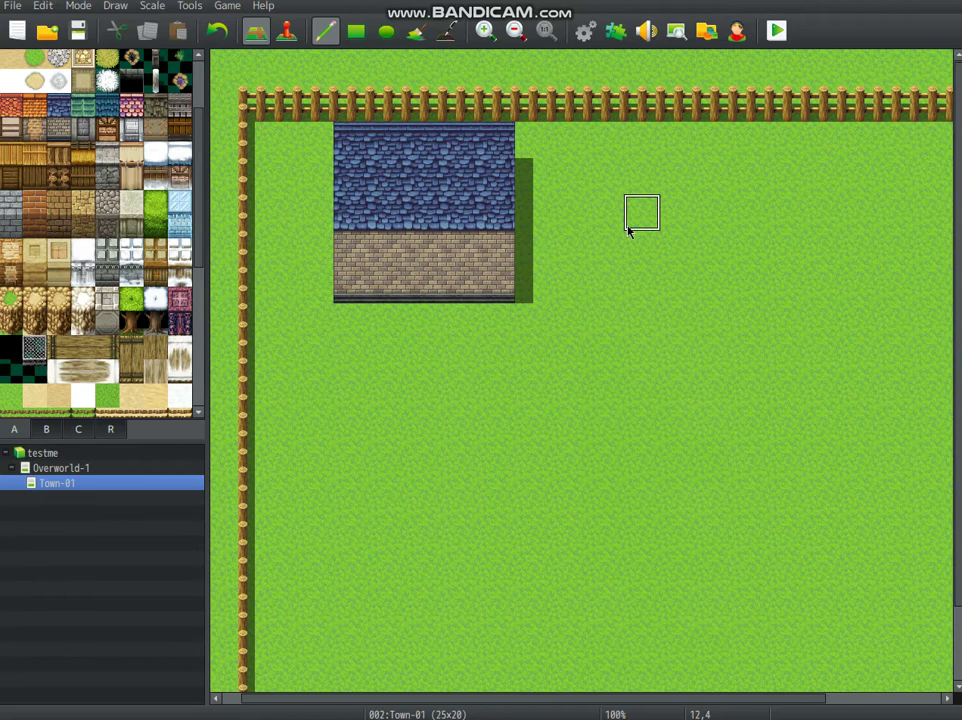
pyautogui.moveTo(494, 142); pyautogui.dragTo(357, 152)
pyautogui.moveTo(363, 195); pyautogui.dragTo(497, 194, button='right')
pyautogui.click(497, 157)
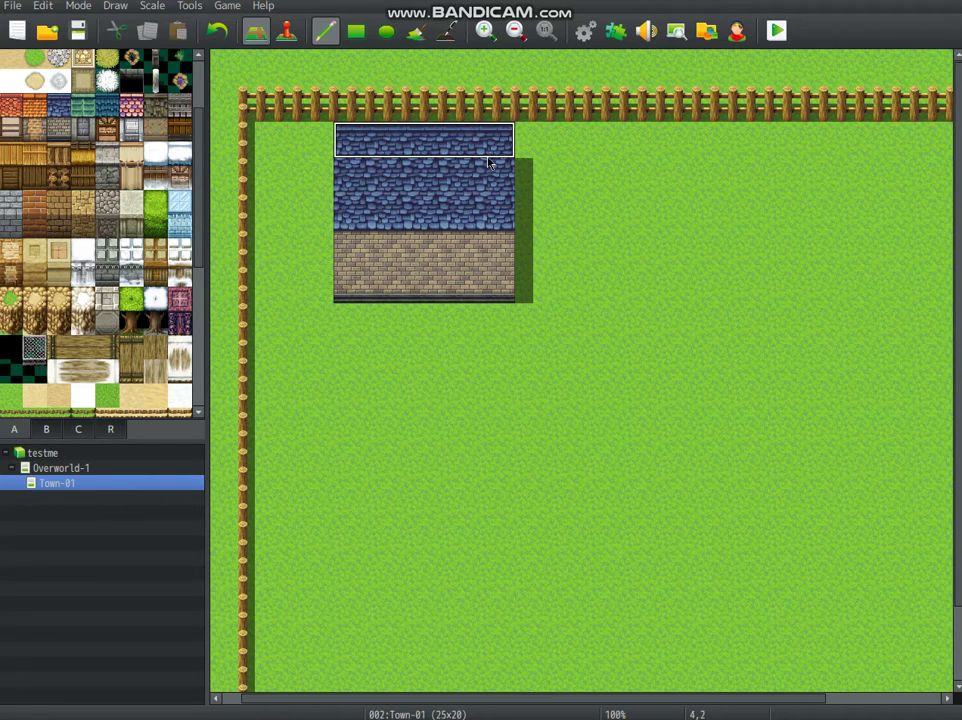
pyautogui.rightClick(645, 338)
# Step: Build a second house east of the first with a plaster wall seven tiles wide and four high, topped by a three-row red roof
pyautogui.moveTo(652, 288); pyautogui.dragTo(555, 277, button='middle')
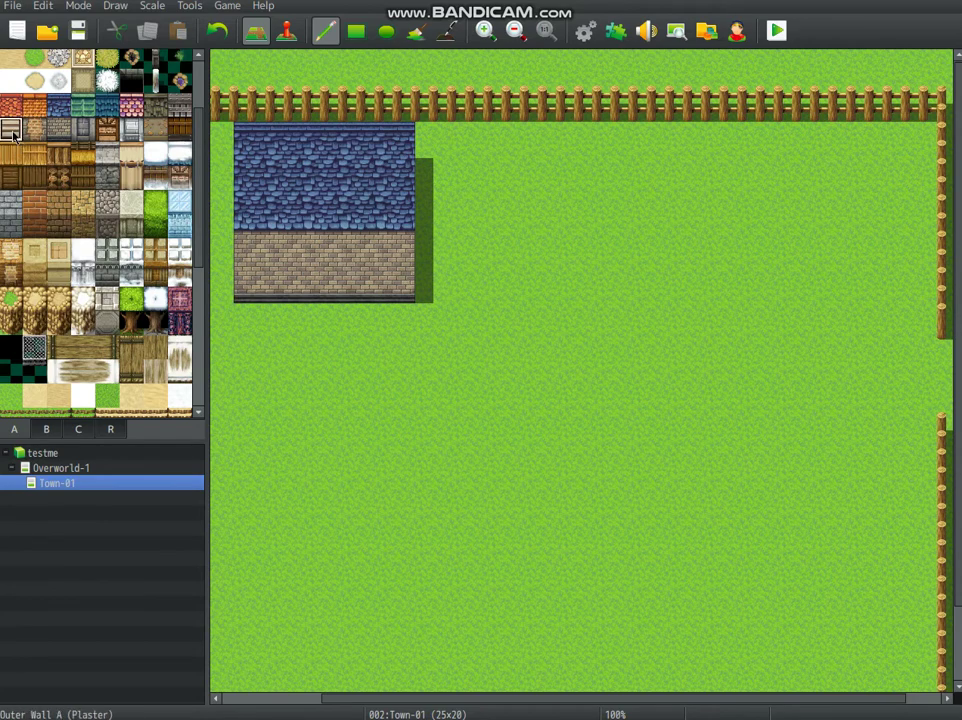
pyautogui.moveTo(681, 277); pyautogui.dragTo(728, 310, button='middle')
pyautogui.moveTo(597, 273); pyautogui.dragTo(565, 310, button='middle')
pyautogui.moveTo(614, 268); pyautogui.dragTo(645, 255, button='middle')
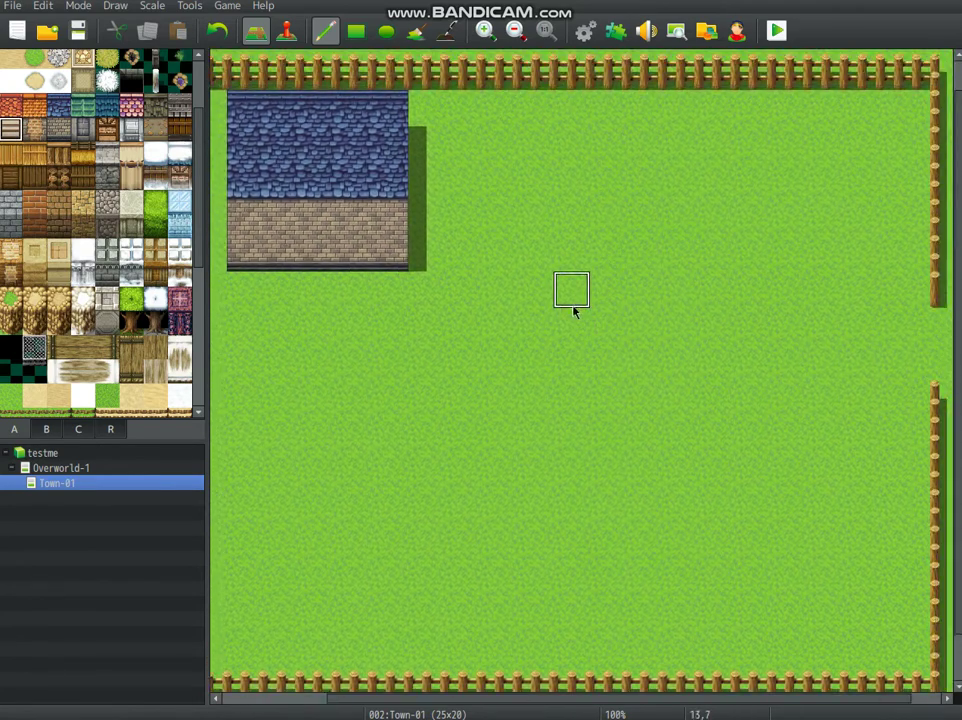
pyautogui.moveTo(600, 310)
pyautogui.mouseDown()
pyautogui.moveTo(708, 300)
pyautogui.moveTo(616, 305)
pyautogui.moveTo(715, 322)
pyautogui.moveTo(752, 291)
pyautogui.mouseUp()
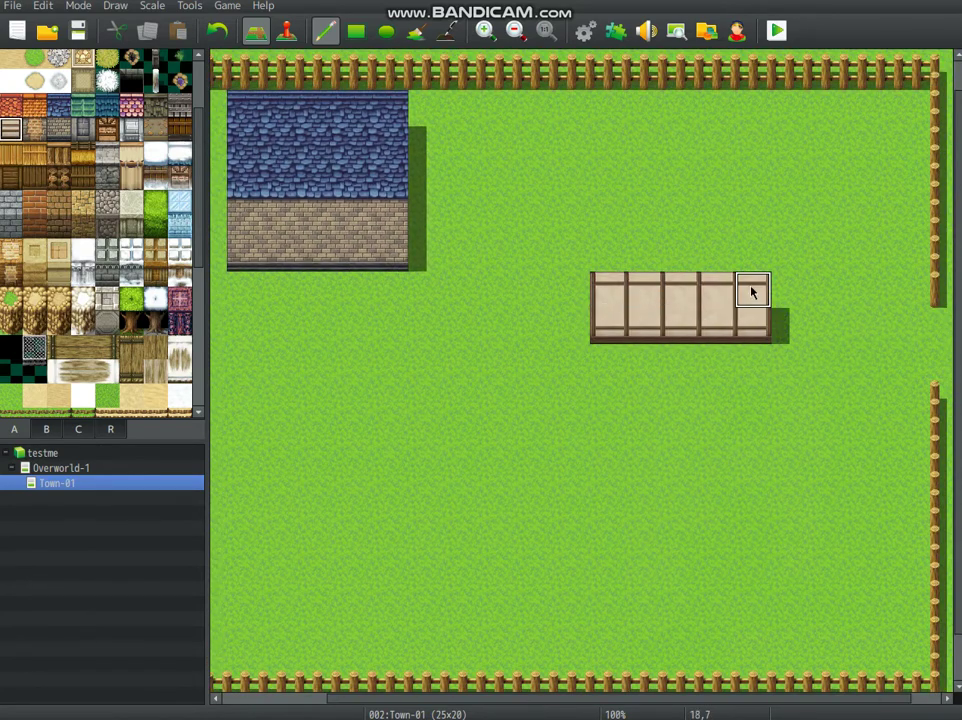
pyautogui.moveTo(565, 332)
pyautogui.mouseDown()
pyautogui.moveTo(532, 287)
pyautogui.moveTo(747, 262)
pyautogui.moveTo(498, 251)
pyautogui.moveTo(580, 221)
pyautogui.moveTo(749, 225)
pyautogui.mouseUp()
pyautogui.rightClick(477, 192)
pyautogui.click(499, 248)
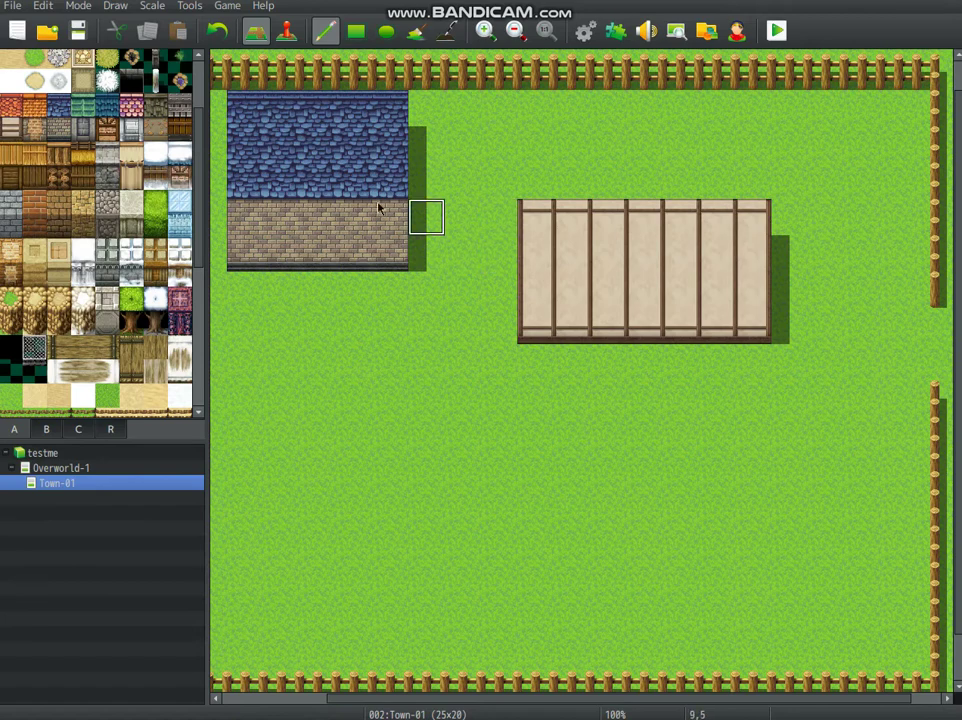
pyautogui.click(12, 106)
pyautogui.moveTo(535, 180)
pyautogui.mouseDown()
pyautogui.moveTo(539, 118)
pyautogui.moveTo(749, 146)
pyautogui.moveTo(597, 180)
pyautogui.moveTo(701, 140)
pyautogui.mouseUp()
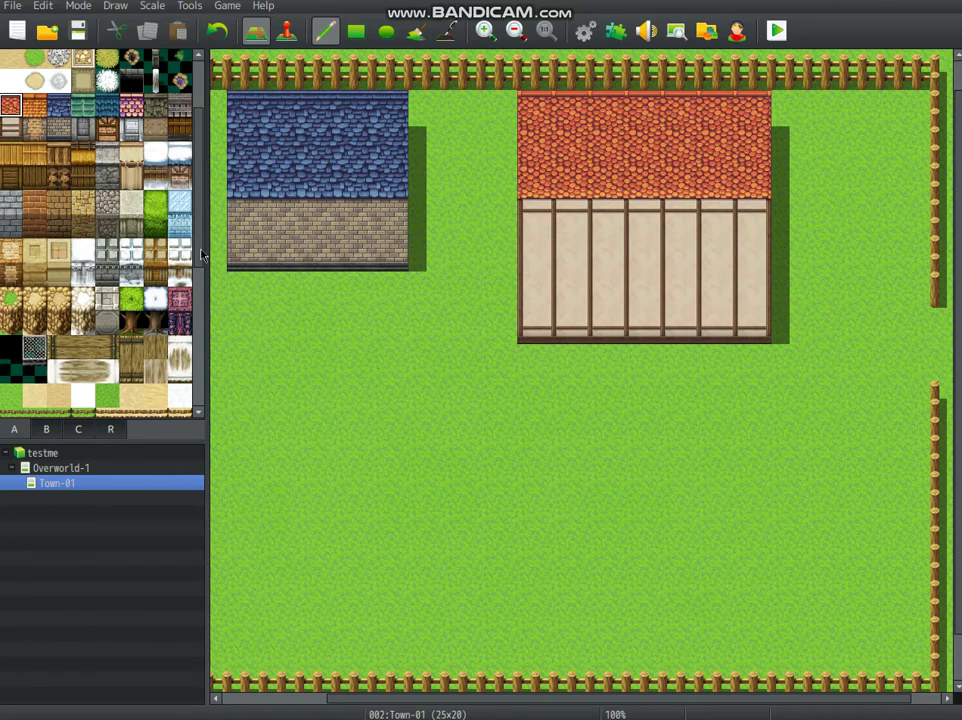
# Step: Build a three-tile-wide hut in the town's southwest with a two-row dark wooden wall and a two-row light wooden roof
pyautogui.scroll(-5, 201, 326)
pyautogui.moveTo(202, 322); pyautogui.dragTo(203, 333)
pyautogui.moveTo(412, 267)
pyautogui.mouseDown(button='middle')
pyautogui.moveTo(395, 265)
pyautogui.moveTo(400, 248)
pyautogui.moveTo(391, 333)
pyautogui.moveTo(114, 306)
pyautogui.mouseUp(button='middle')
pyautogui.scroll(9, 203, 260)
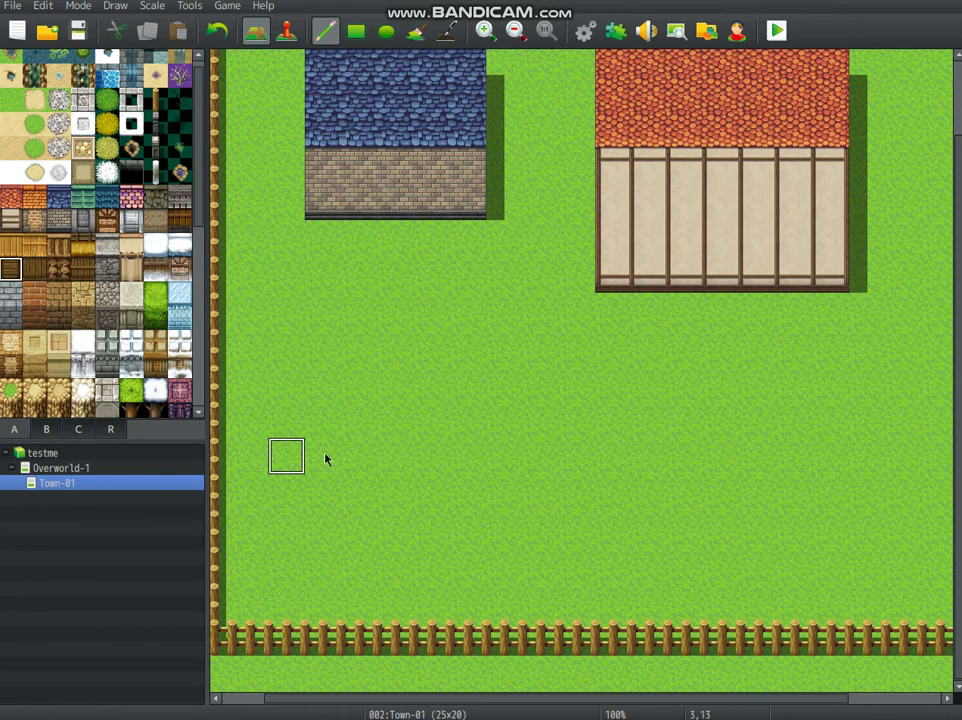
pyautogui.moveTo(325, 459); pyautogui.dragTo(385, 445, button='middle')
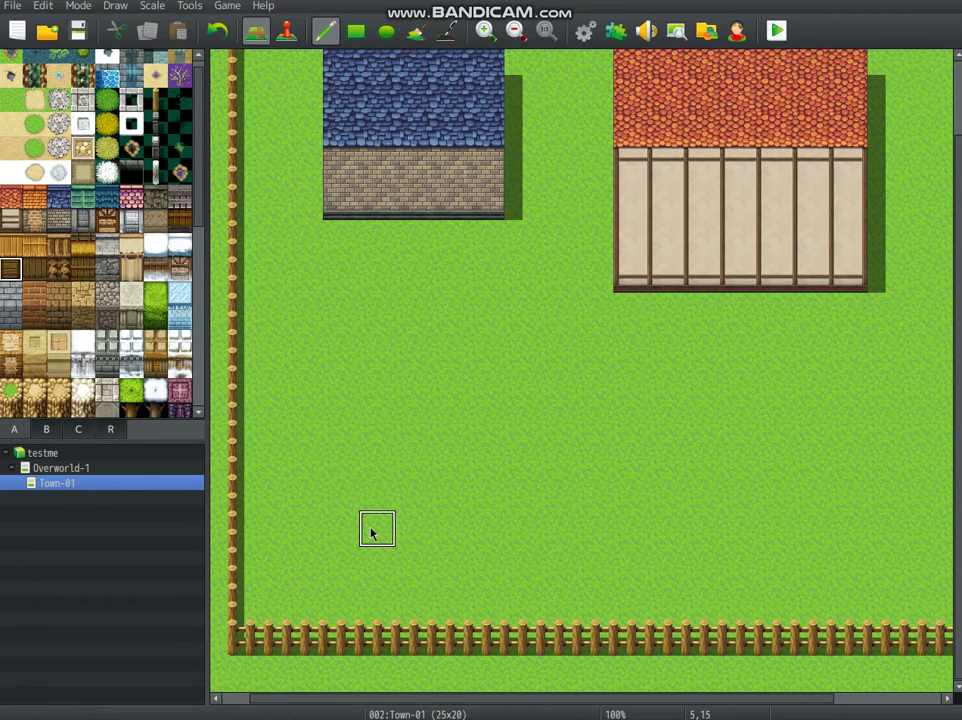
pyautogui.moveTo(370, 533)
pyautogui.mouseDown()
pyautogui.moveTo(447, 524)
pyautogui.moveTo(392, 505)
pyautogui.mouseUp()
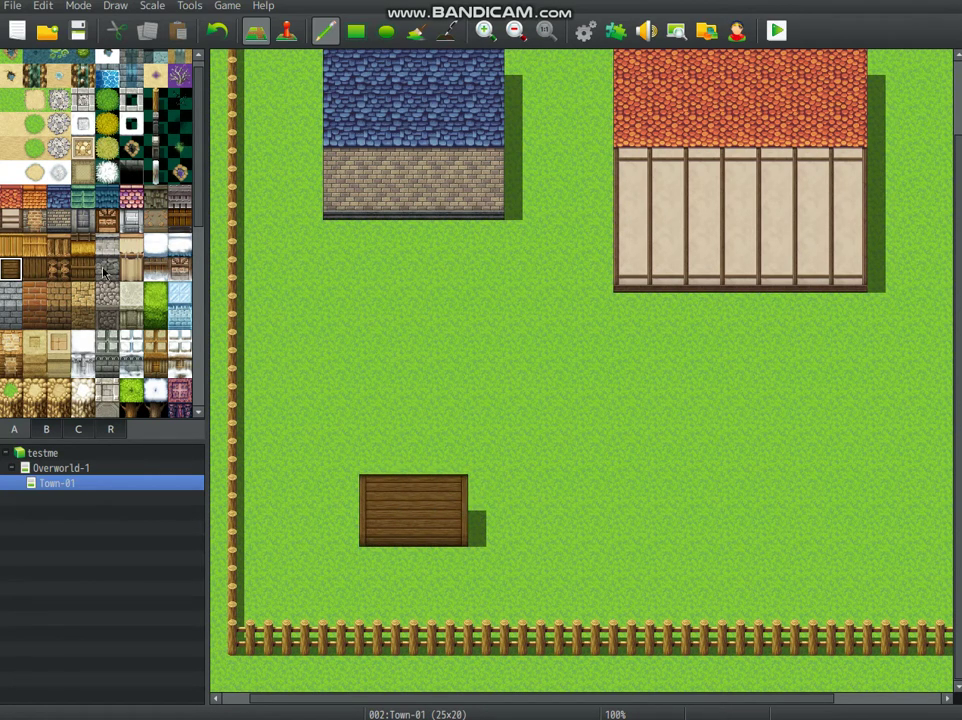
pyautogui.click(10, 249)
pyautogui.moveTo(376, 458)
pyautogui.mouseDown()
pyautogui.moveTo(440, 451)
pyautogui.moveTo(386, 416)
pyautogui.mouseUp()
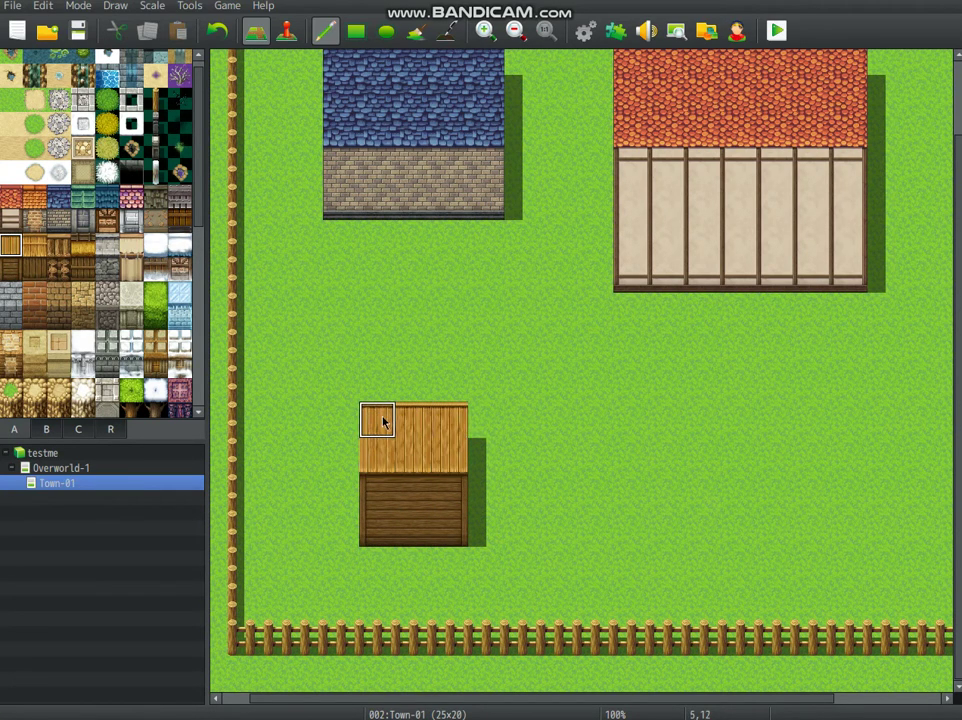
# Step: Build a house in the town's southeast with a brick wall five tiles wide and two high, topped by a three-row orange roof
pyautogui.moveTo(567, 400); pyautogui.dragTo(638, 425, button='middle')
pyautogui.moveTo(472, 457); pyautogui.dragTo(458, 437, button='middle')
pyautogui.moveTo(476, 391); pyautogui.dragTo(459, 494, button='middle')
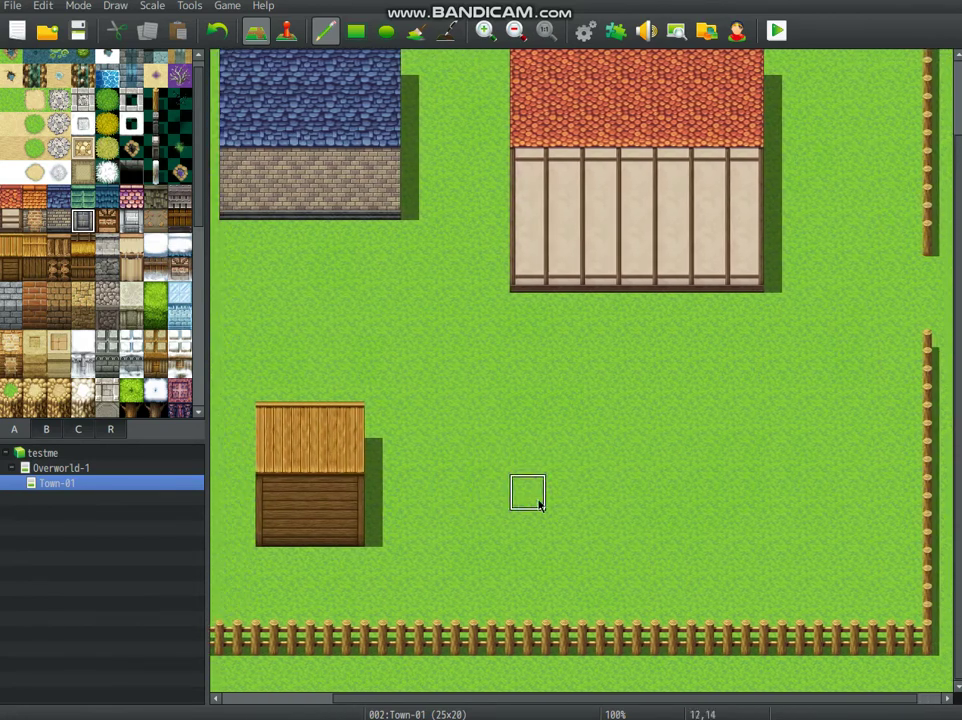
pyautogui.moveTo(539, 505); pyautogui.dragTo(606, 500, button='middle')
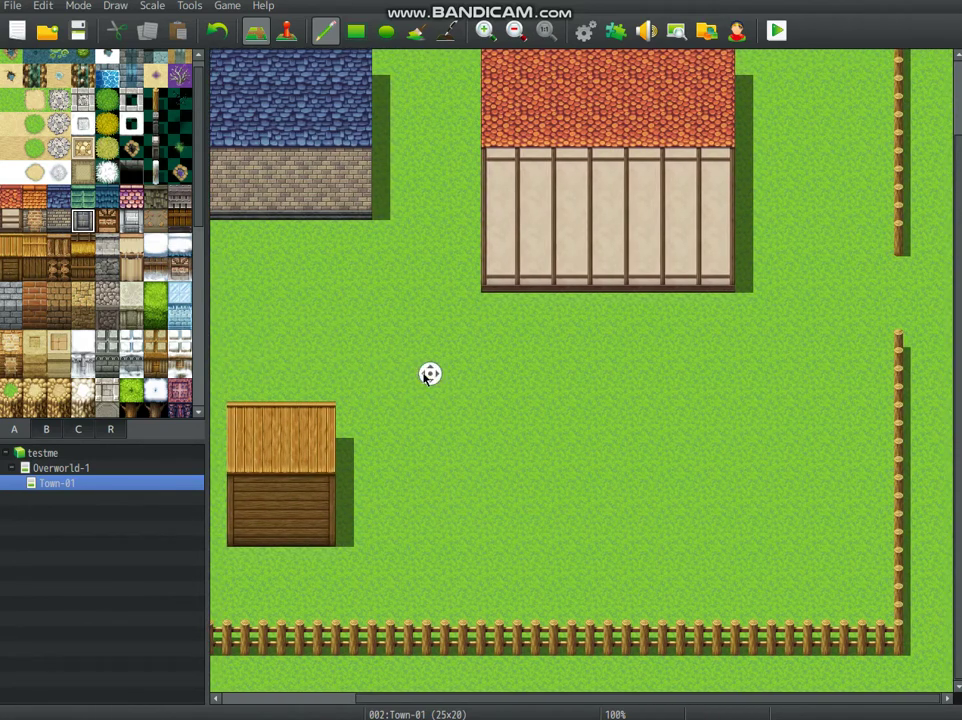
pyautogui.moveTo(425, 378); pyautogui.dragTo(385, 370, button='middle')
pyautogui.moveTo(352, 327); pyautogui.dragTo(400, 334, button='middle')
pyautogui.moveTo(199, 206)
pyautogui.mouseDown()
pyautogui.moveTo(204, 223)
pyautogui.moveTo(201, 201)
pyautogui.mouseUp()
pyautogui.moveTo(358, 226); pyautogui.dragTo(402, 306, button='middle')
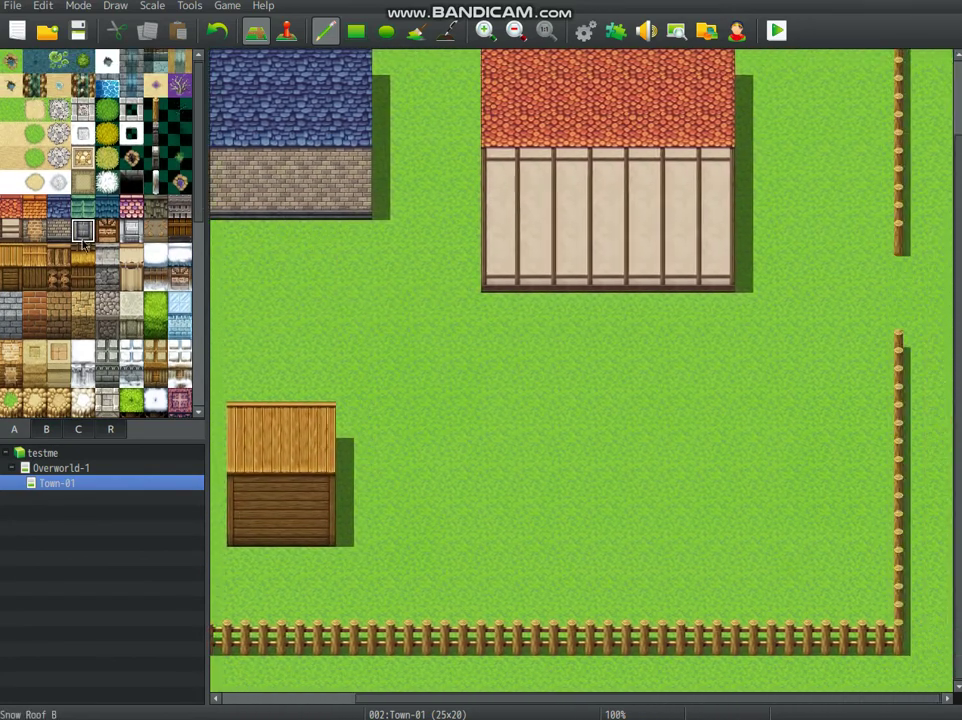
pyautogui.moveTo(537, 570)
pyautogui.mouseDown()
pyautogui.moveTo(642, 564)
pyautogui.moveTo(562, 538)
pyautogui.moveTo(543, 515)
pyautogui.moveTo(643, 514)
pyautogui.moveTo(703, 534)
pyautogui.moveTo(522, 492)
pyautogui.mouseUp()
pyautogui.rightClick(710, 501)
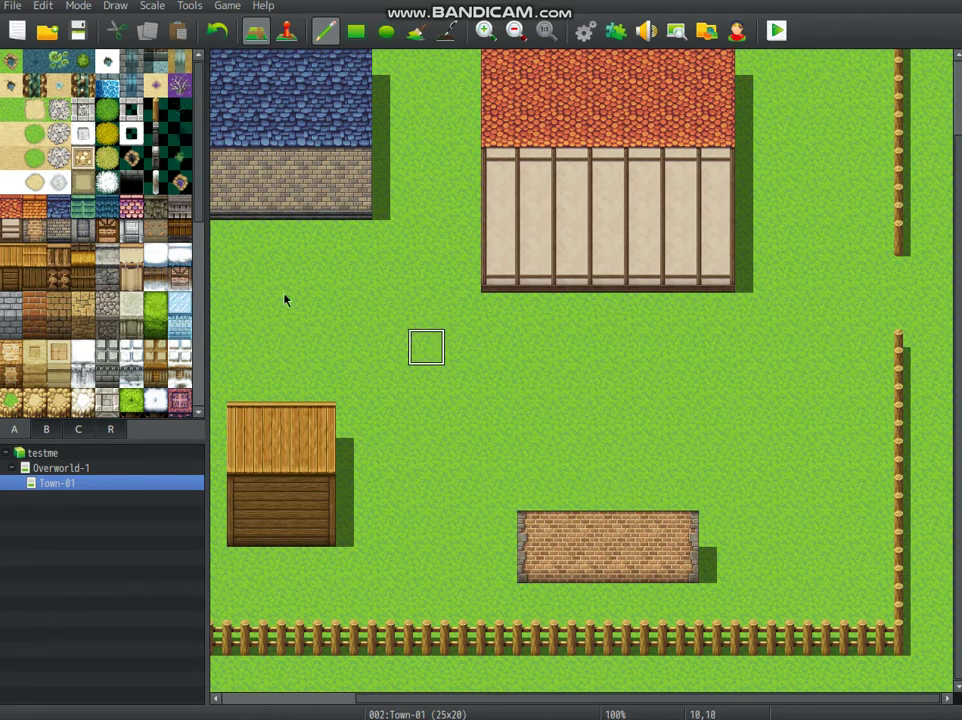
pyautogui.click(35, 210)
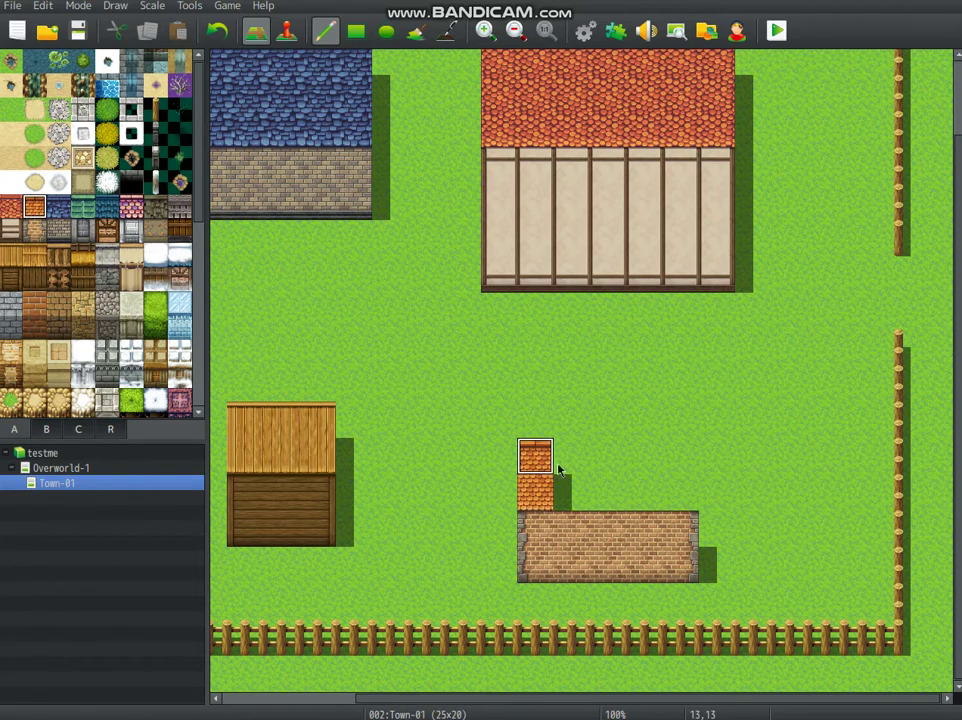
pyautogui.moveTo(558, 470)
pyautogui.mouseDown()
pyautogui.moveTo(636, 489)
pyautogui.moveTo(615, 465)
pyautogui.moveTo(683, 466)
pyautogui.moveTo(672, 414)
pyautogui.moveTo(553, 428)
pyautogui.mouseUp()
# Step: Widen the gap in the eastern fence to three tiles and pave it with cobblestones four tiles long, out to the map edge
pyautogui.moveTo(733, 349); pyautogui.dragTo(830, 335, button='middle')
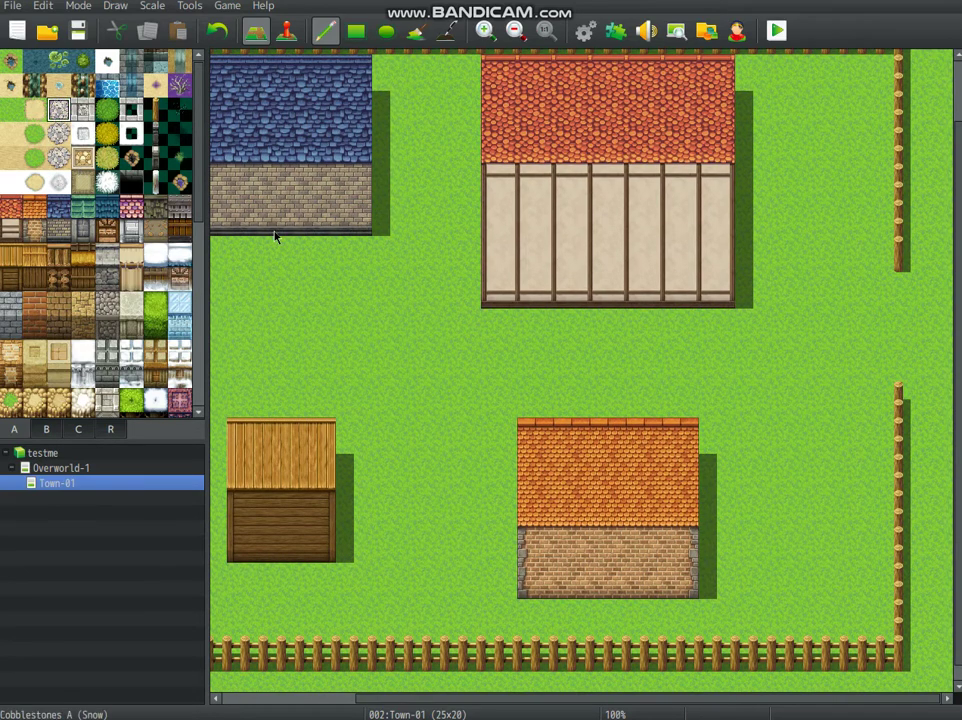
pyautogui.moveTo(895, 290)
pyautogui.mouseDown()
pyautogui.moveTo(897, 361)
pyautogui.moveTo(845, 315)
pyautogui.moveTo(833, 333)
pyautogui.moveTo(923, 301)
pyautogui.moveTo(930, 361)
pyautogui.moveTo(847, 280)
pyautogui.mouseUp()
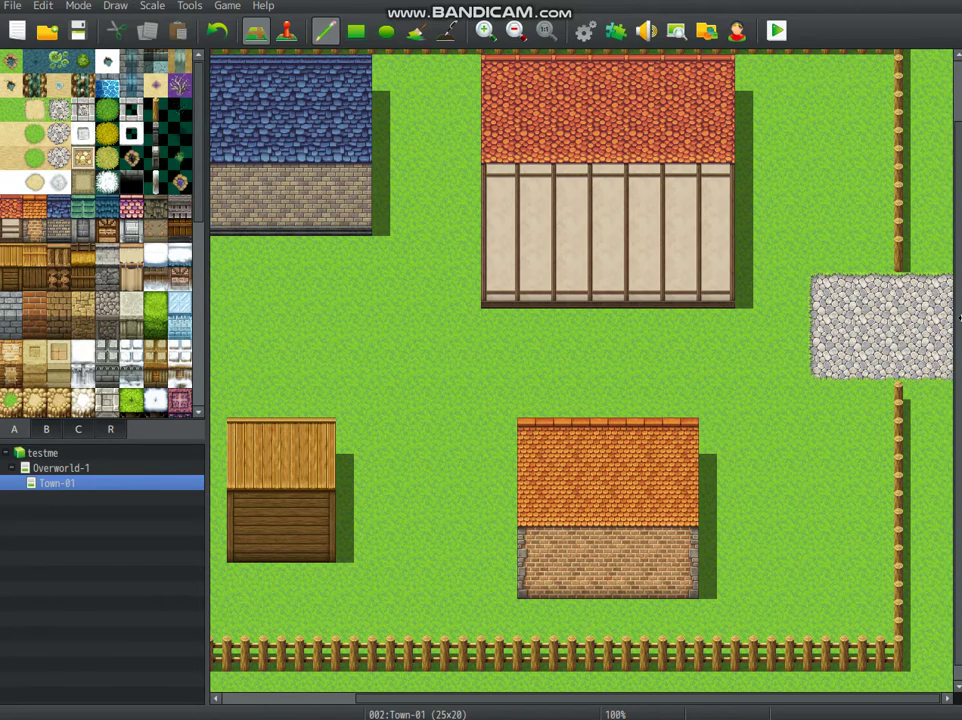
pyautogui.moveTo(902, 327); pyautogui.dragTo(875, 180, button='middle')
# Step: Plant a row of small trees along the map's northern edge, above the fence
pyautogui.moveTo(757, 159); pyautogui.dragTo(502, 290, button='middle')
pyautogui.moveTo(451, 371); pyautogui.dragTo(449, 340, button='middle')
pyautogui.click(58, 428)
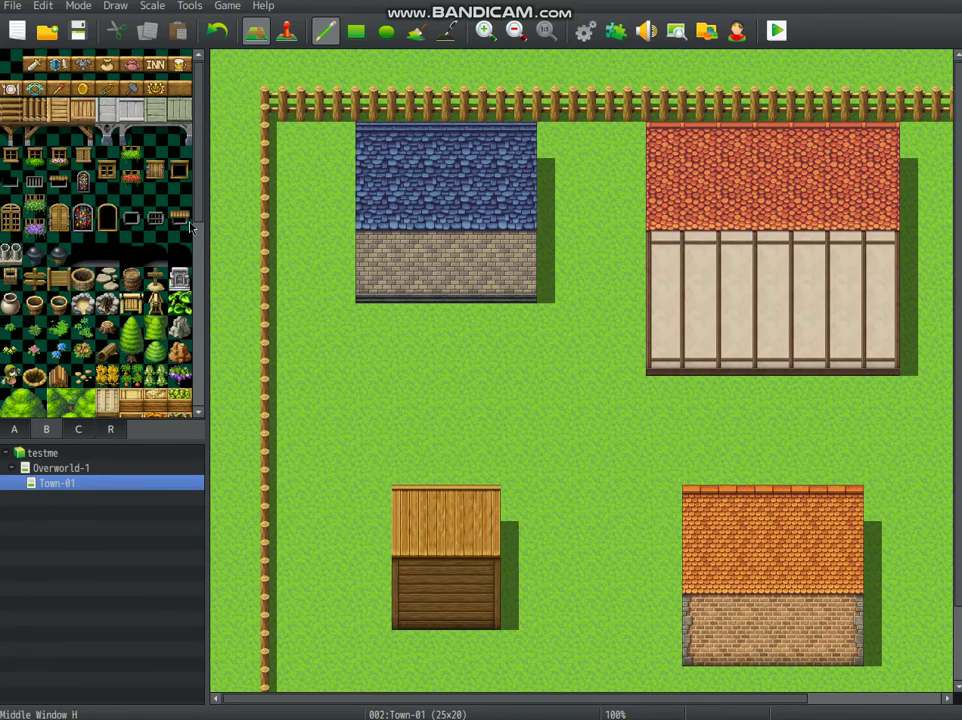
pyautogui.scroll(-2, 145, 160)
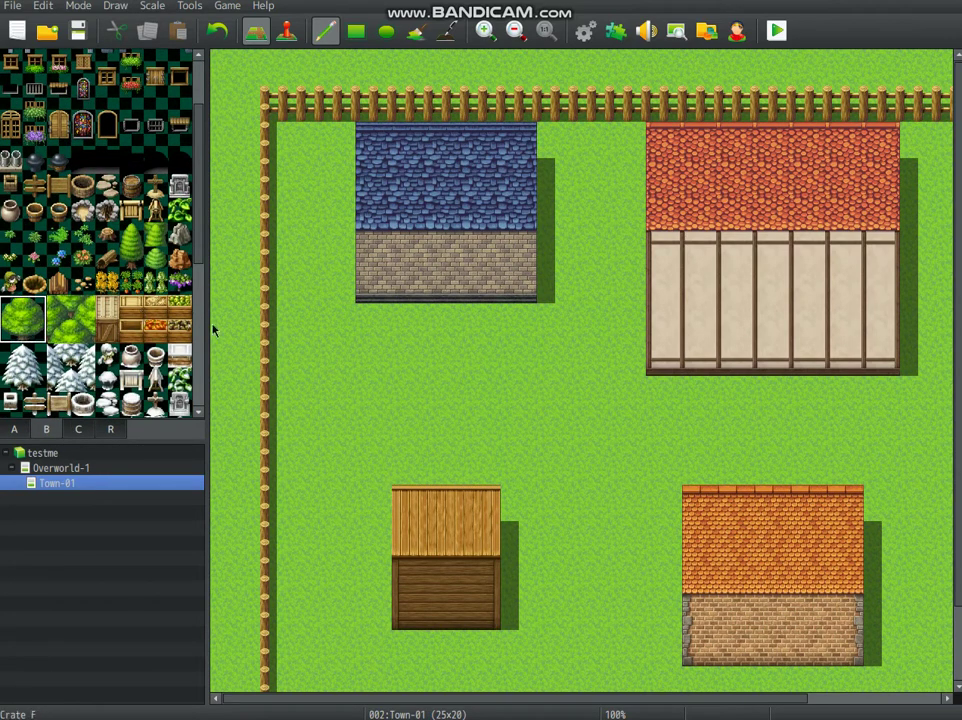
pyautogui.moveTo(14, 286); pyautogui.dragTo(35, 304)
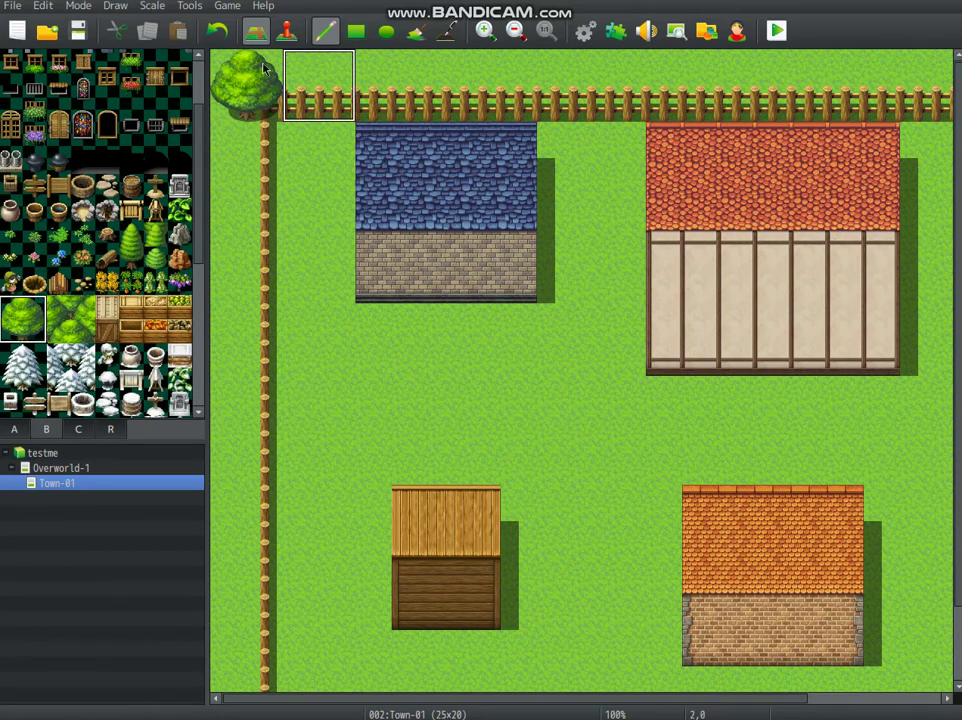
pyautogui.click(131, 259)
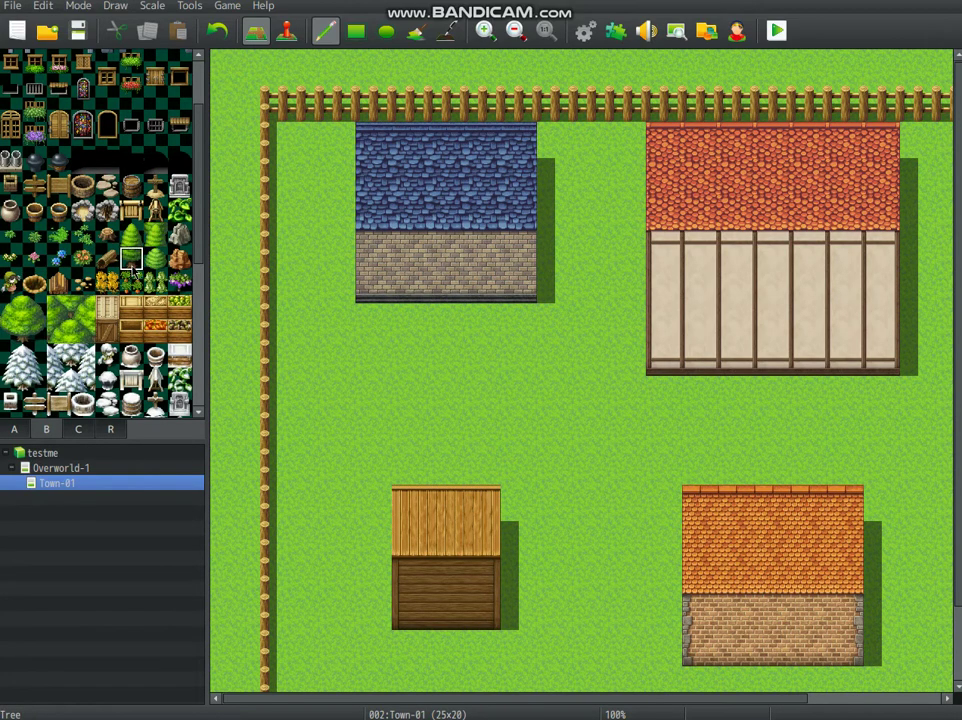
pyautogui.moveTo(338, 62); pyautogui.dragTo(632, 68)
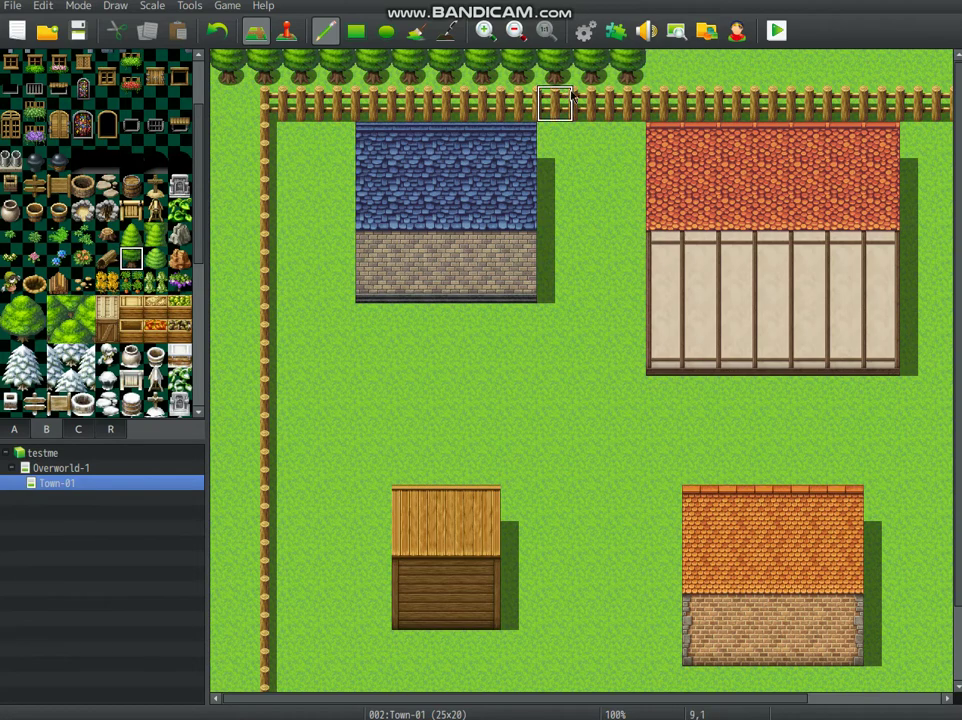
pyautogui.hscroll(2, 604, 74)
pyautogui.moveTo(714, 71); pyautogui.dragTo(960, 80)
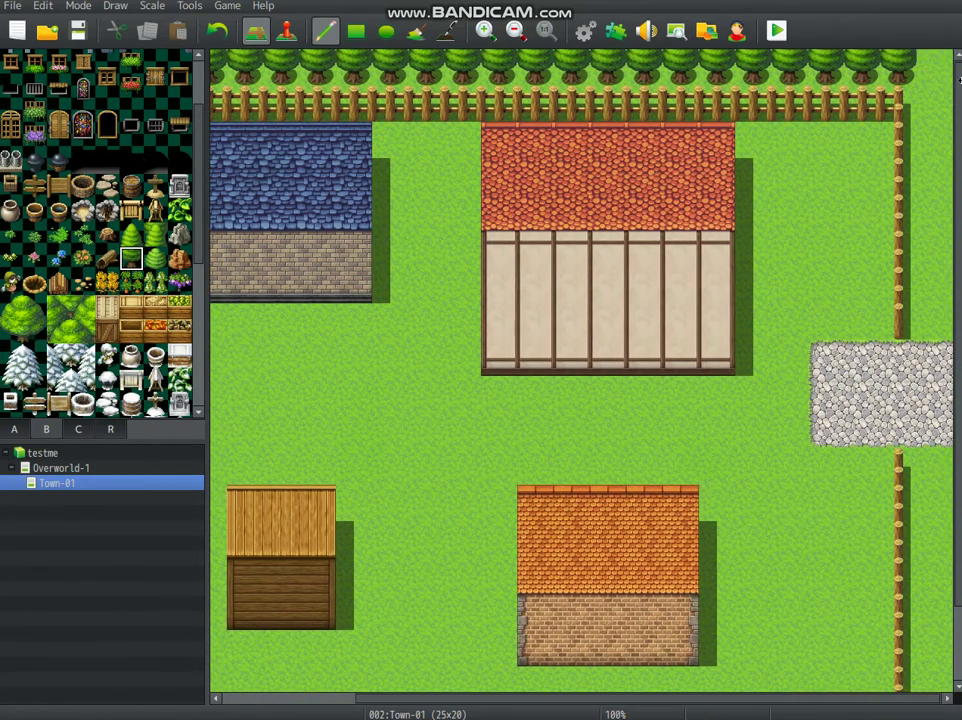
# Step: Fill the eastern map edge north of the cobblestones with a continuous column of stacked trees
pyautogui.moveTo(750, 220); pyautogui.dragTo(427, 225, button='middle')
pyautogui.click(155, 234)
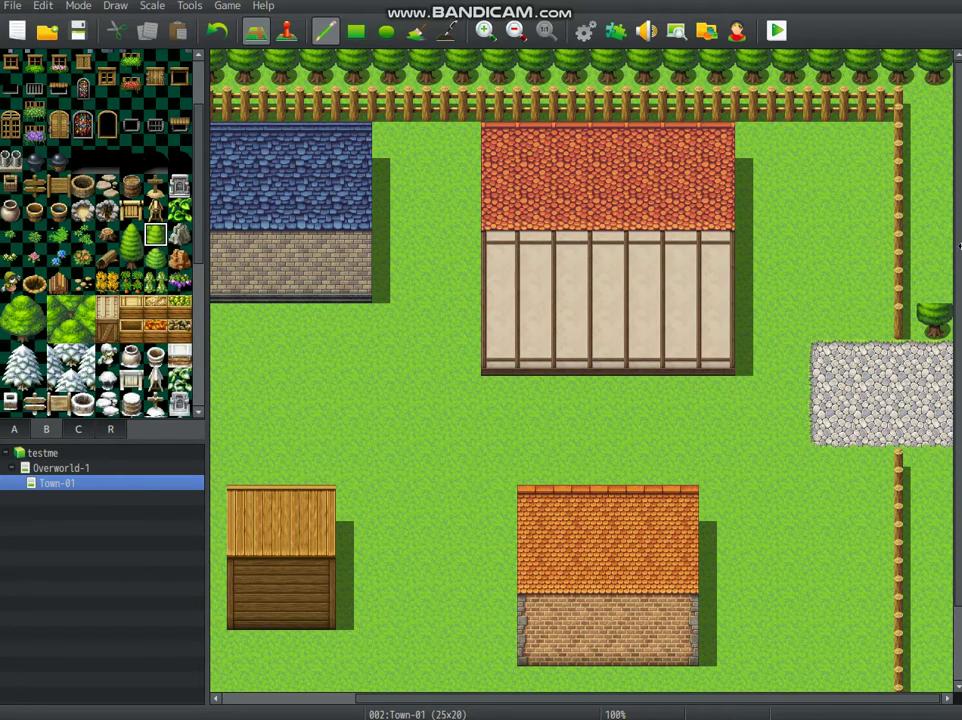
pyautogui.moveTo(934, 285); pyautogui.dragTo(940, 75)
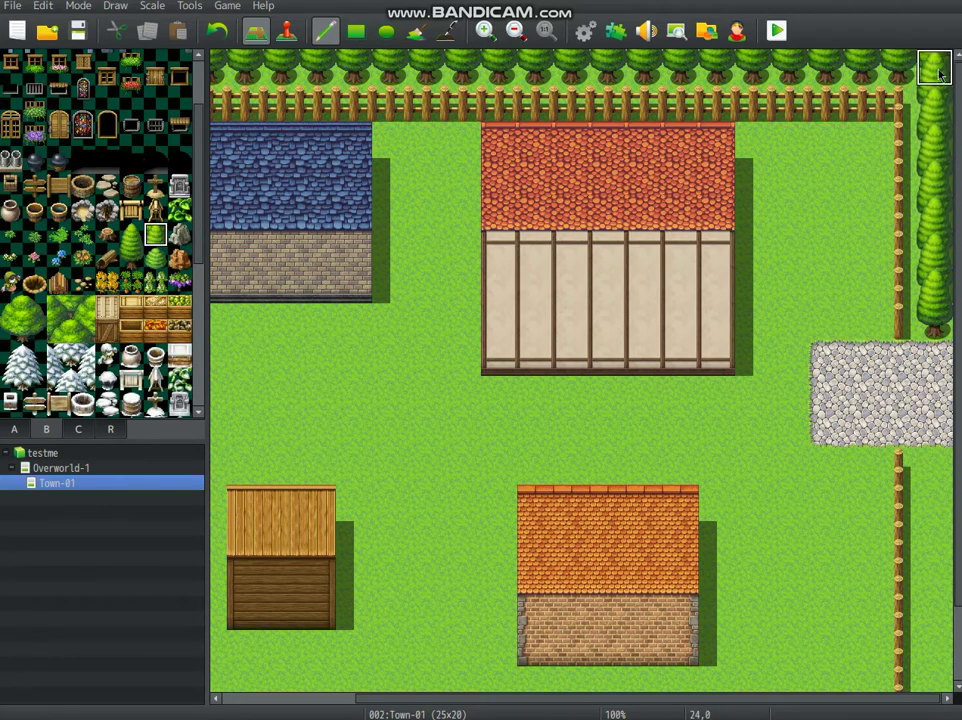
# Step: Fill the western map edge outside the fence with a continuous column of stacked trees down to the bottom row
pyautogui.moveTo(769, 270)
pyautogui.mouseDown(button='middle')
pyautogui.moveTo(741, 273)
pyautogui.moveTo(788, 247)
pyautogui.moveTo(539, 234)
pyautogui.moveTo(500, 218)
pyautogui.mouseUp(button='middle')
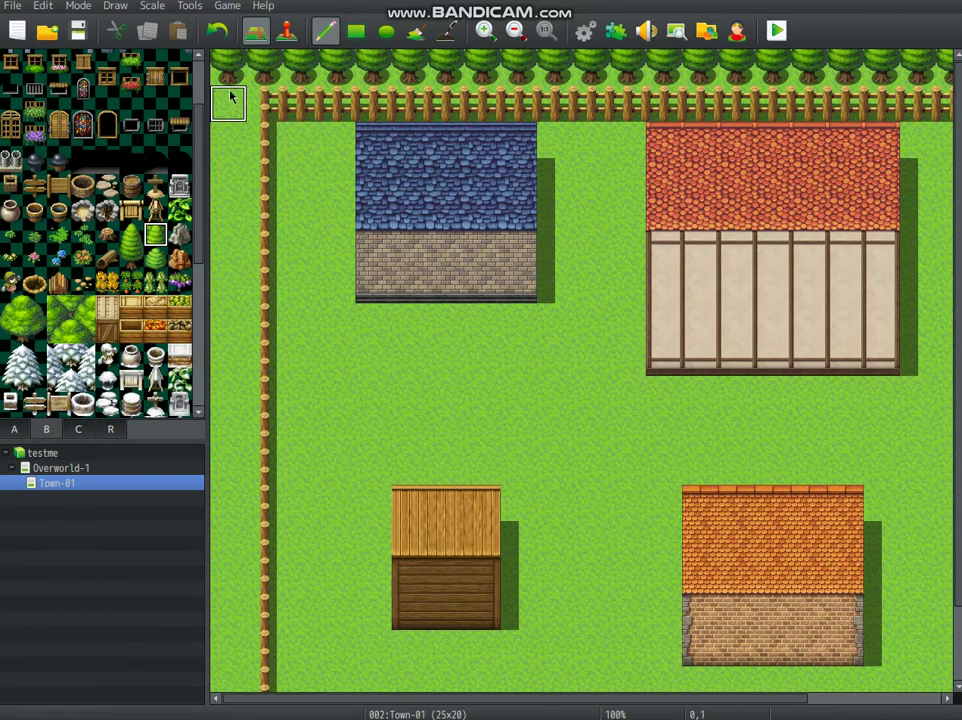
pyautogui.moveTo(230, 97)
pyautogui.mouseDown()
pyautogui.moveTo(215, 245)
pyautogui.moveTo(238, 278)
pyautogui.moveTo(217, 236)
pyautogui.moveTo(223, 676)
pyautogui.mouseUp()
pyautogui.scroll(-1, 238, 278)
pyautogui.scroll(-1, 266, 382)
pyautogui.moveTo(310, 618)
pyautogui.mouseDown(button='middle')
pyautogui.moveTo(362, 643)
pyautogui.moveTo(276, 608)
pyautogui.mouseUp(button='middle')
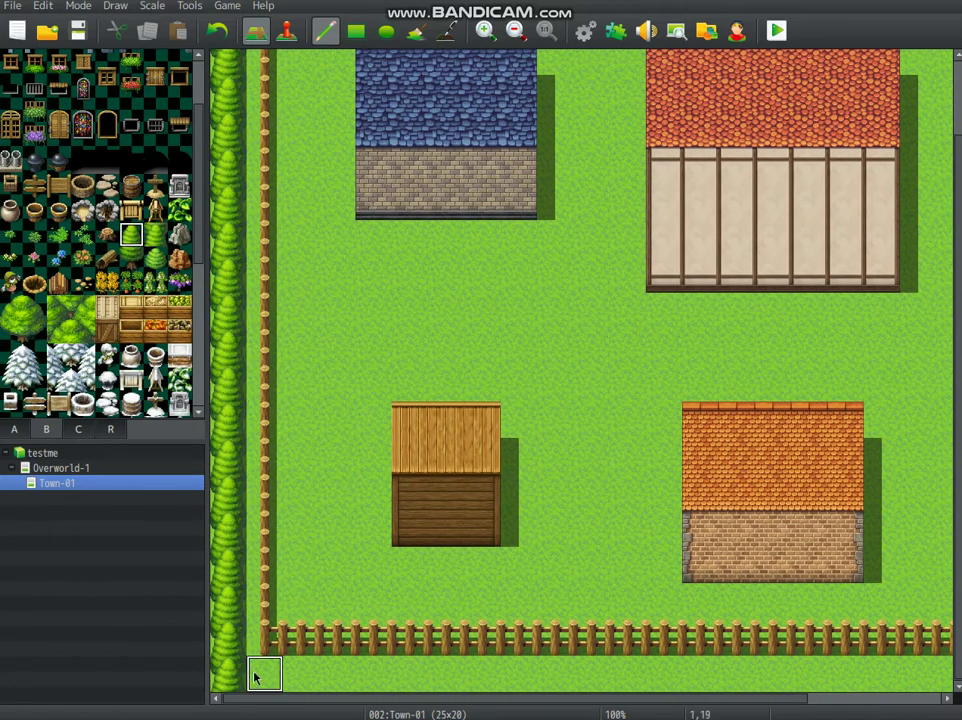
# Step: Plant a row of treetops along the southern map edge and a stacked tree column on the eastern edge south of the cobblestones
pyautogui.moveTo(256, 674); pyautogui.dragTo(484, 674)
pyautogui.moveTo(300, 638); pyautogui.dragTo(400, 655, button='middle')
pyautogui.moveTo(362, 676)
pyautogui.mouseDown()
pyautogui.moveTo(651, 687)
pyautogui.moveTo(713, 678)
pyautogui.mouseUp()
pyautogui.moveTo(659, 670); pyautogui.dragTo(860, 674, button='middle')
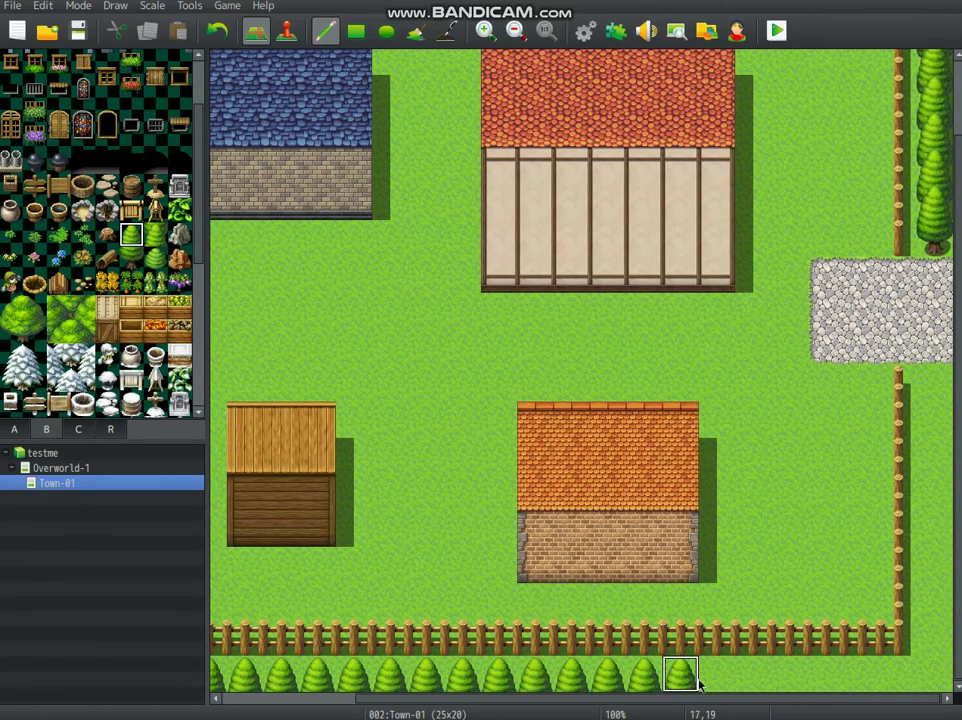
pyautogui.moveTo(698, 683); pyautogui.dragTo(945, 678)
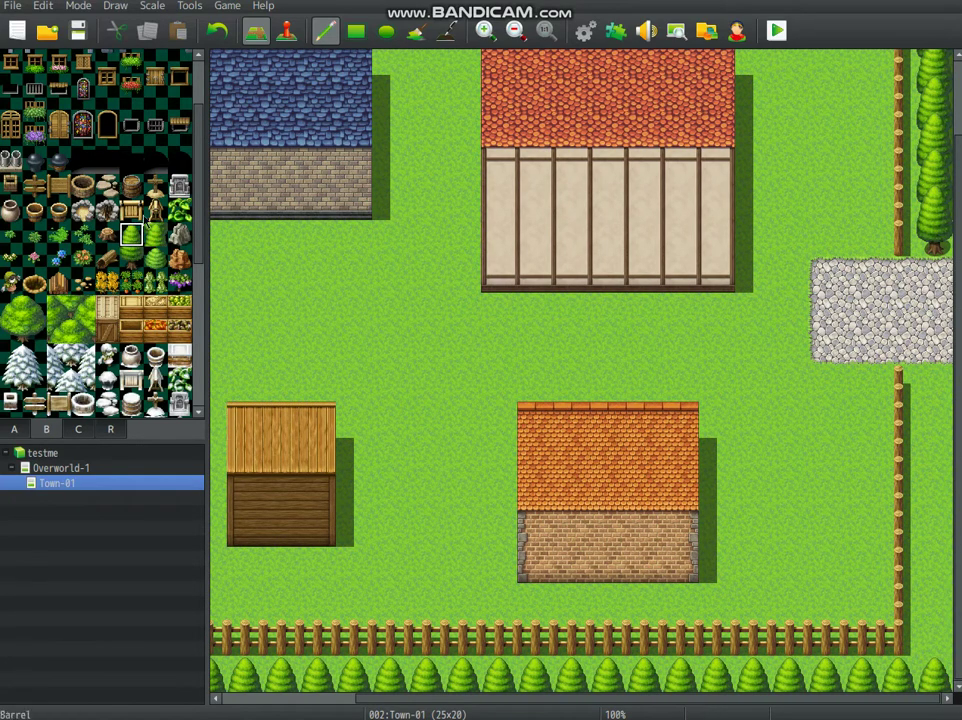
pyautogui.moveTo(935, 668); pyautogui.dragTo(940, 410)
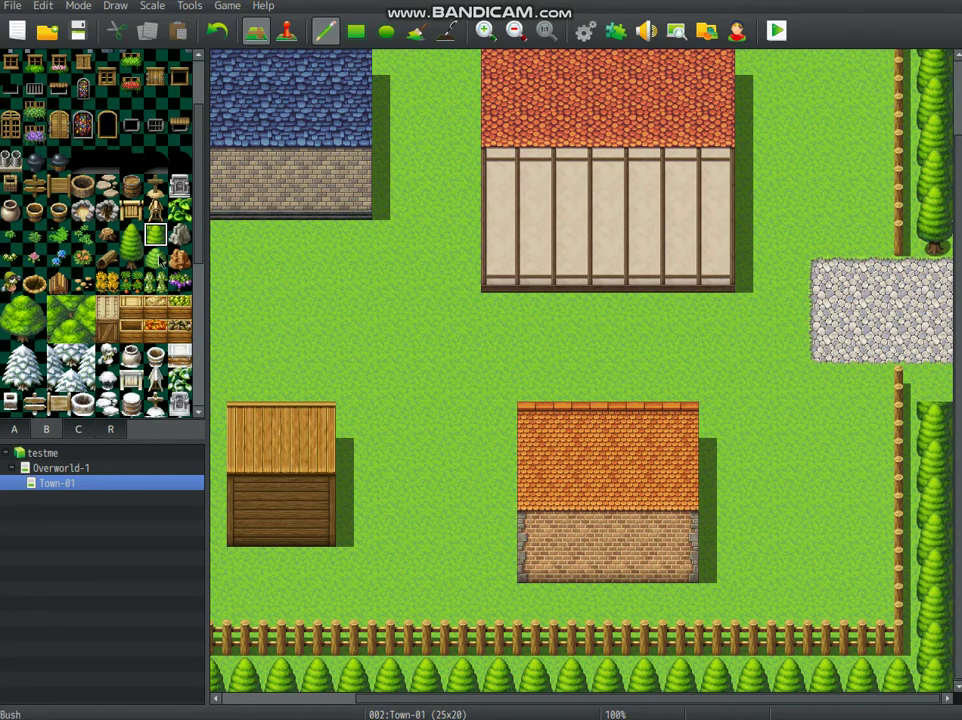
# Step: Shade the tree columns along the western and eastern map edges with the shadow pen
pyautogui.moveTo(635, 208); pyautogui.dragTo(800, 293, button='middle')
pyautogui.moveTo(489, 198); pyautogui.dragTo(393, 236, button='middle')
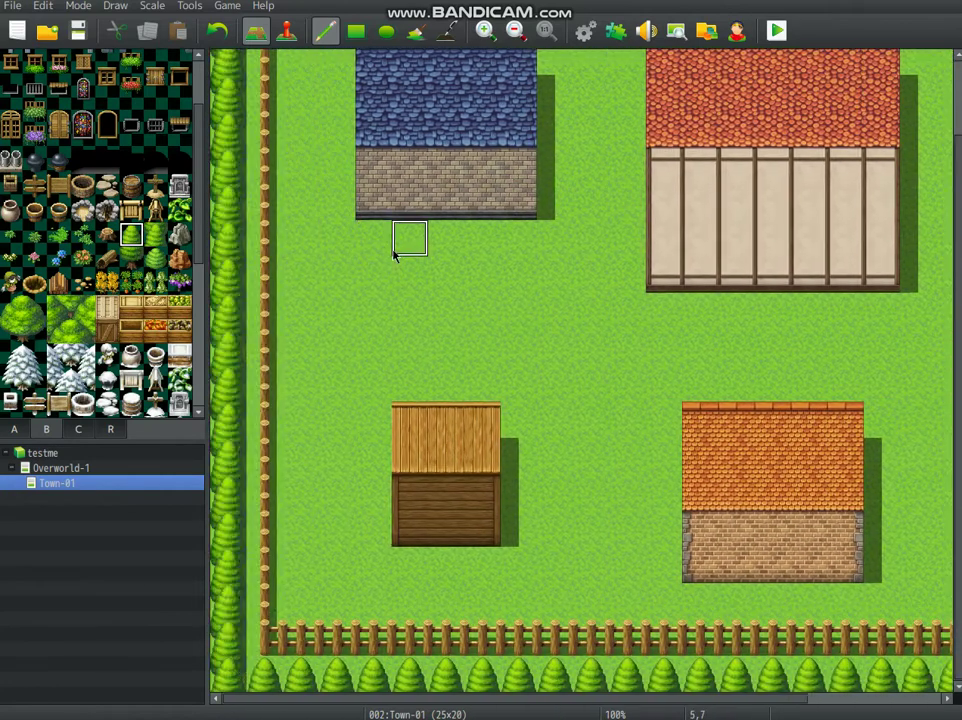
pyautogui.click(443, 40)
pyautogui.scroll(2, 225, 150)
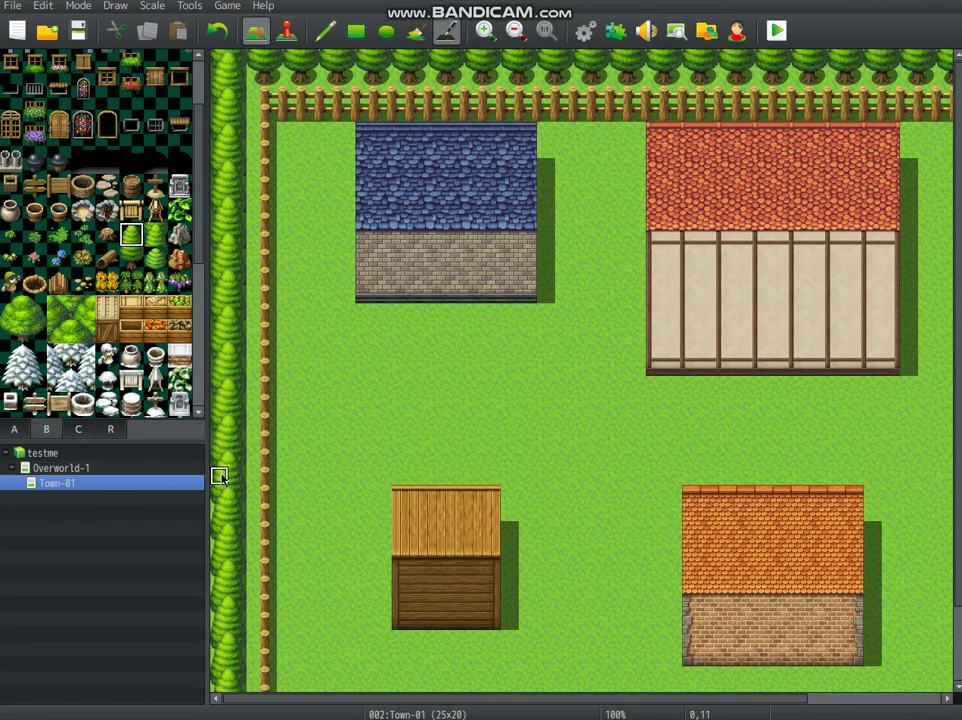
pyautogui.scroll(-3, 258, 359)
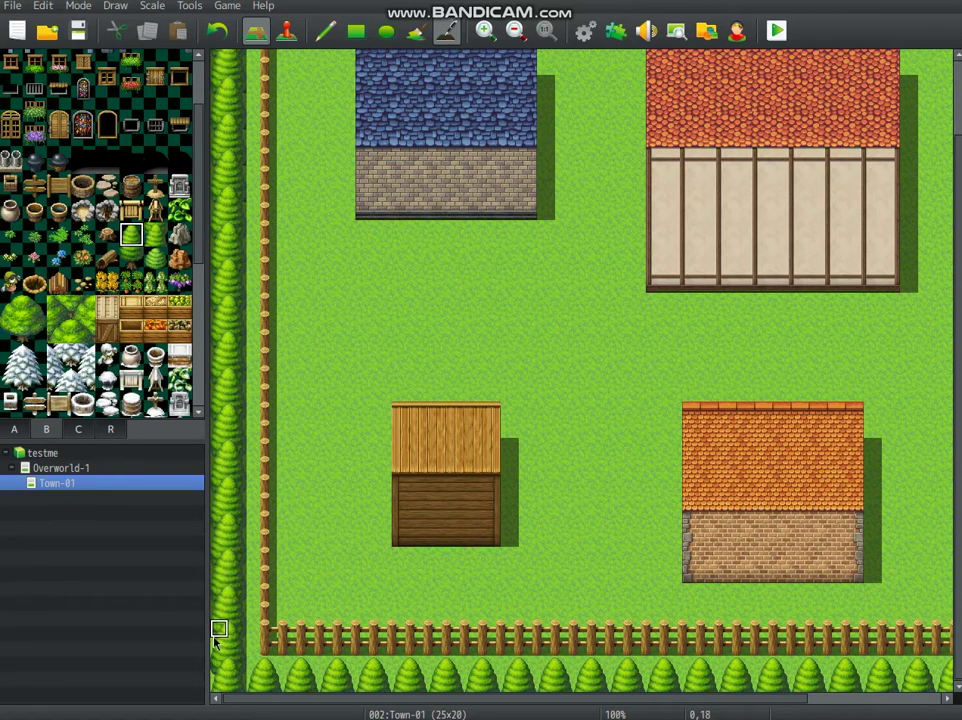
pyautogui.moveTo(453, 535)
pyautogui.mouseDown(button='middle')
pyautogui.moveTo(570, 552)
pyautogui.moveTo(687, 533)
pyautogui.mouseUp(button='middle')
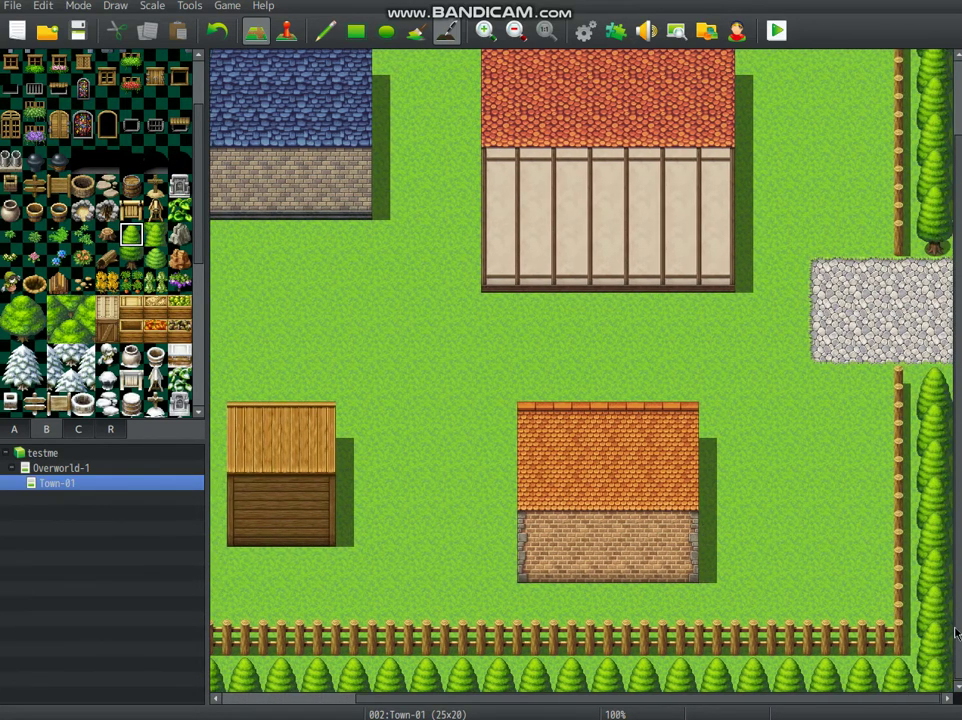
pyautogui.moveTo(857, 582); pyautogui.dragTo(322, 551, button='middle')
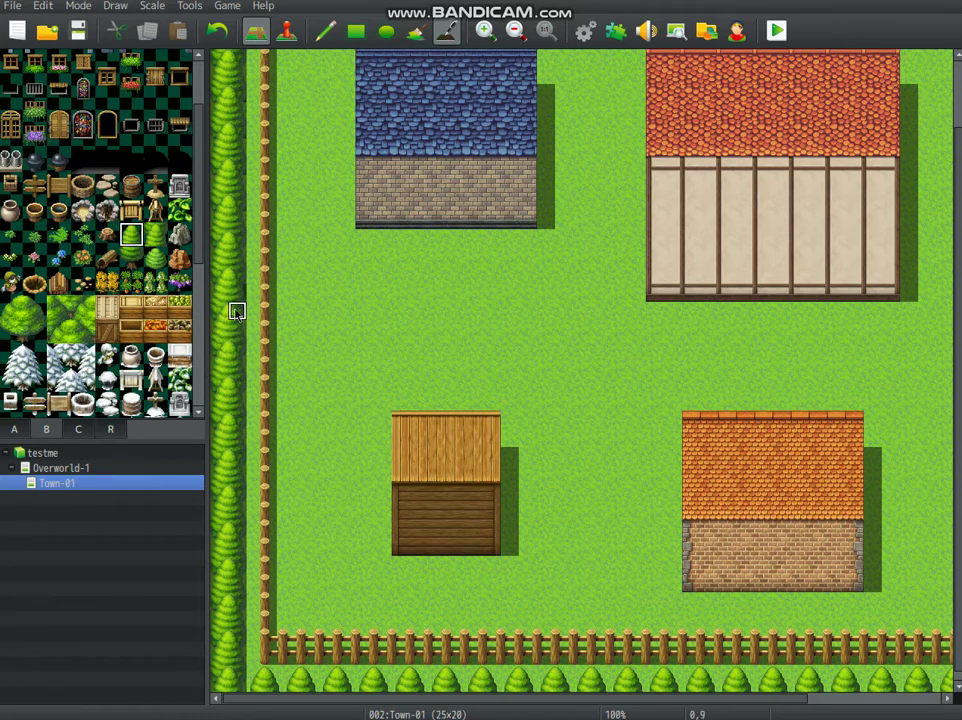
pyautogui.moveTo(440, 328); pyautogui.dragTo(512, 246, button='middle')
pyautogui.moveTo(397, 264); pyautogui.dragTo(598, 216, button='middle')
# Step: Place three gray rocks: east of the red-roofed house, near the southeast fence corner, and between the hut and the orange-roofed house
pyautogui.click(174, 234)
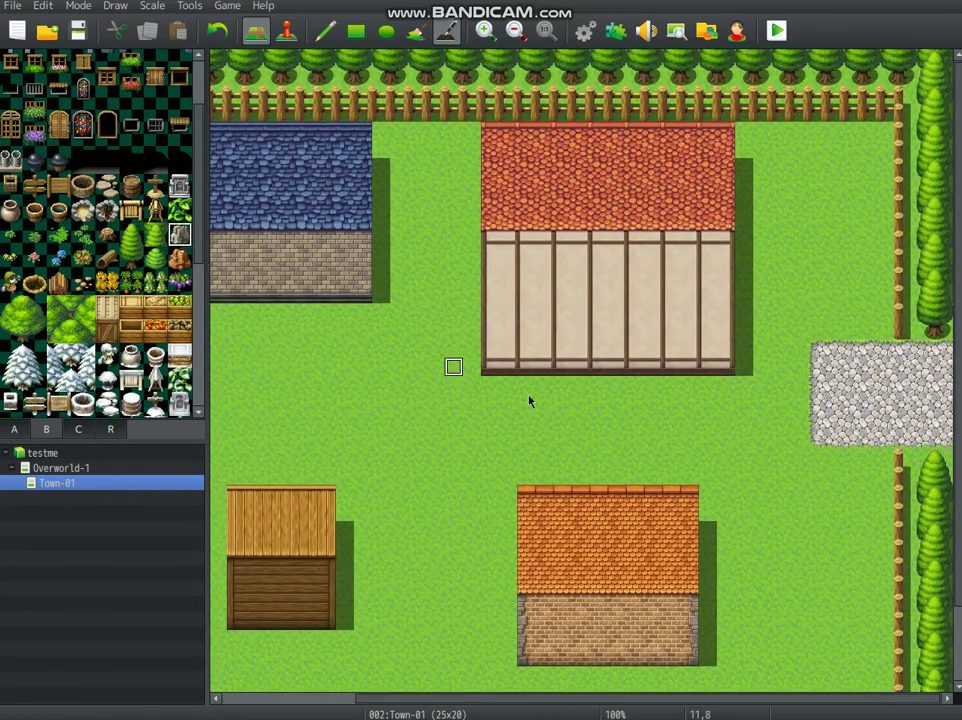
pyautogui.moveTo(301, 432); pyautogui.dragTo(443, 418, button='middle')
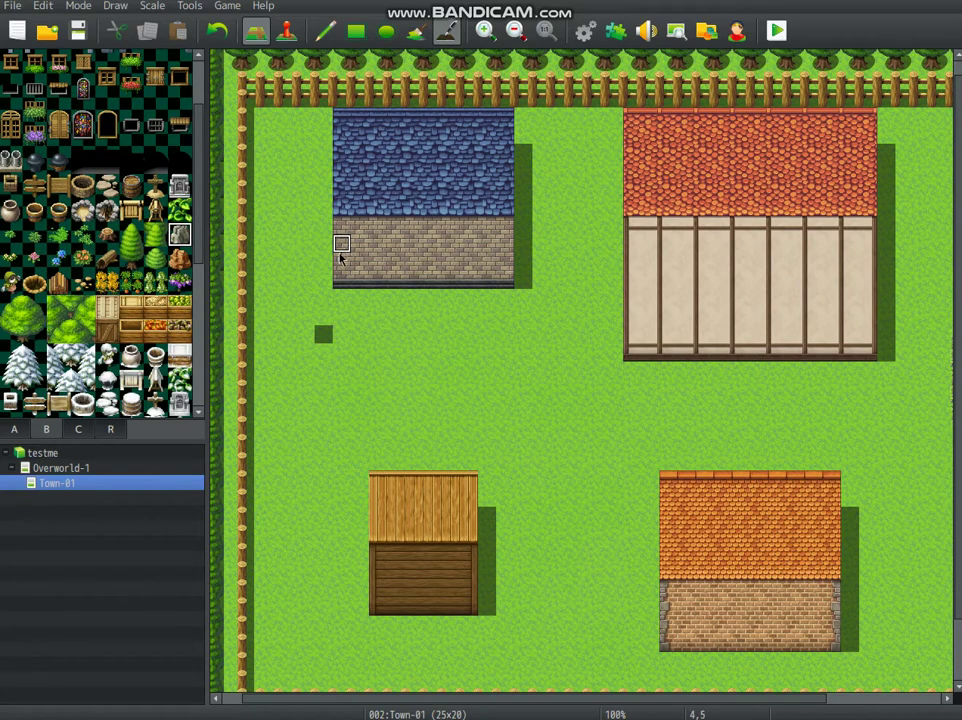
pyautogui.click(325, 30)
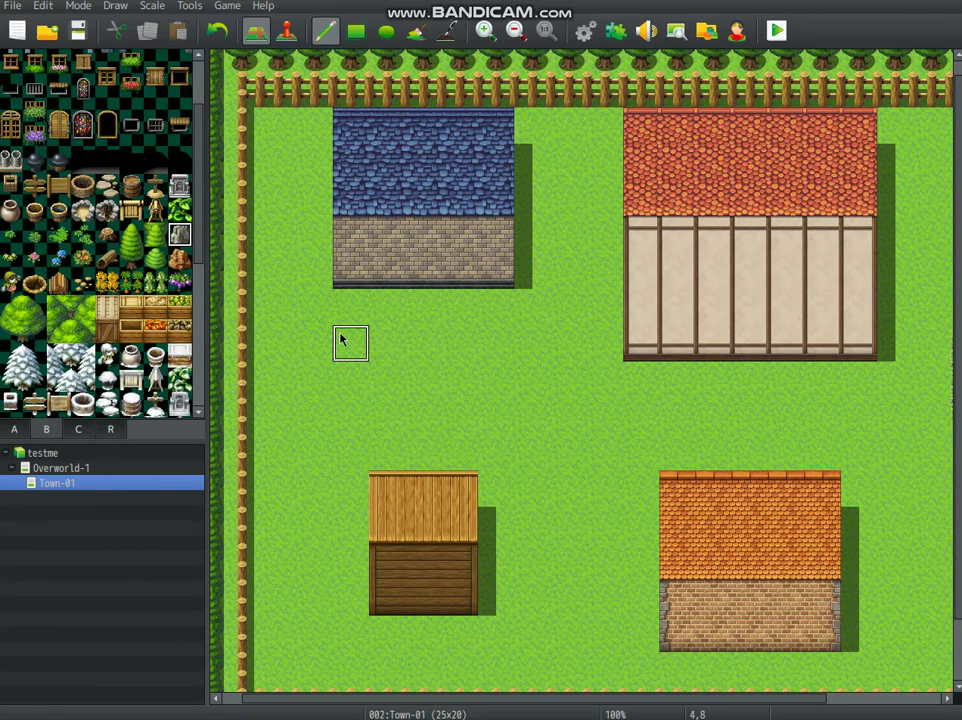
pyautogui.moveTo(427, 390); pyautogui.dragTo(453, 380, button='middle')
pyautogui.click(790, 165)
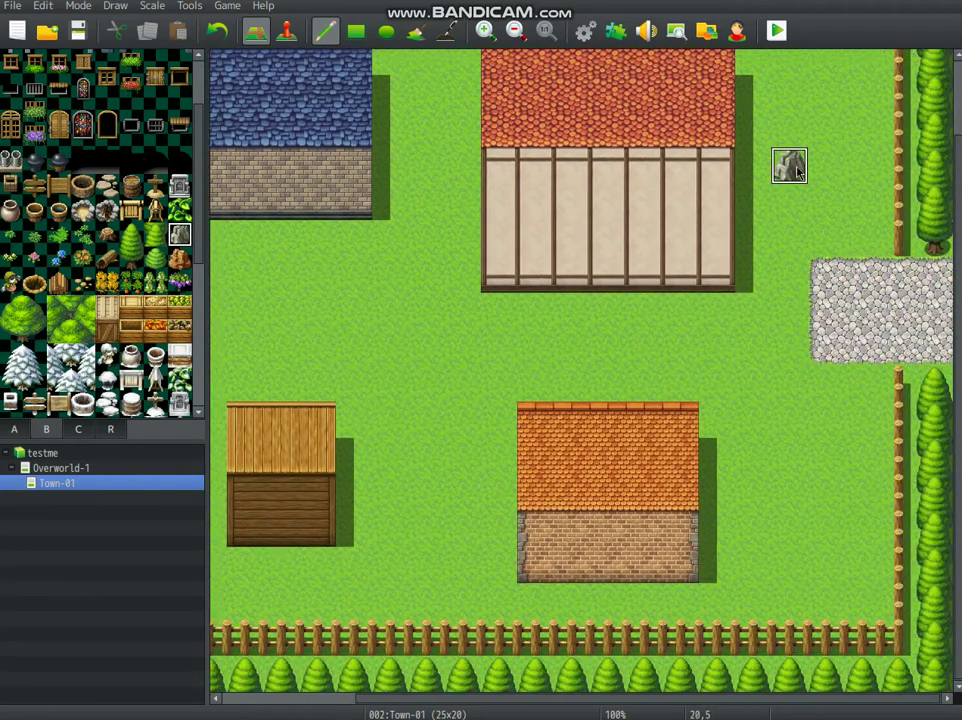
pyautogui.middleClick(822, 427)
pyautogui.click(824, 565)
pyautogui.click(415, 411)
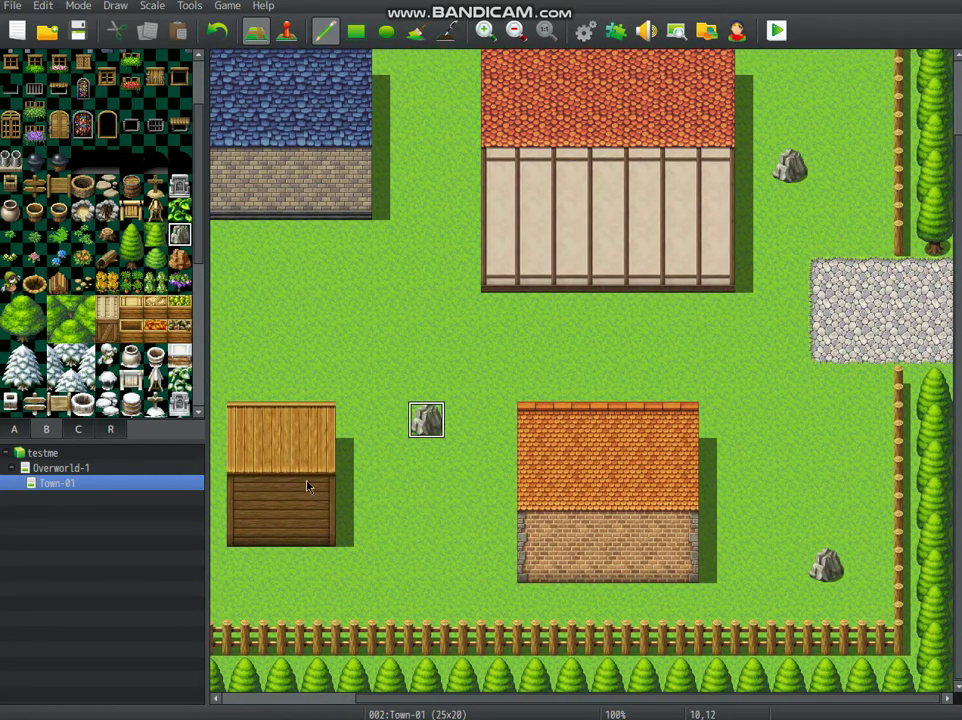
# Step: Place a large crate against the west side of the orange-roofed house
pyautogui.moveTo(302, 397); pyautogui.dragTo(235, 375, button='middle')
pyautogui.click(109, 330)
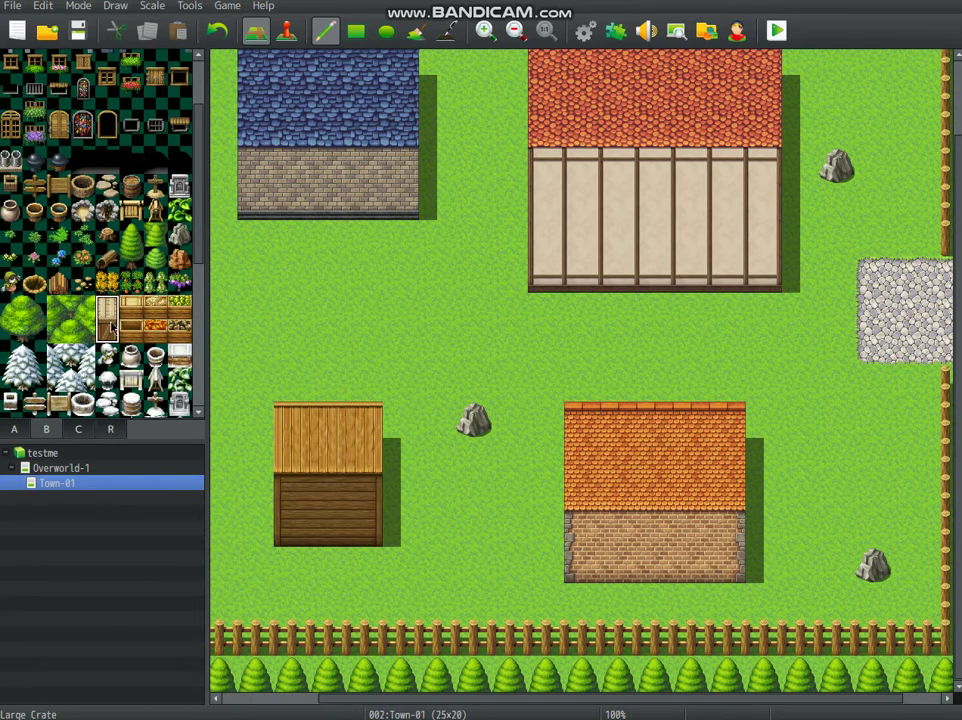
pyautogui.click(547, 505)
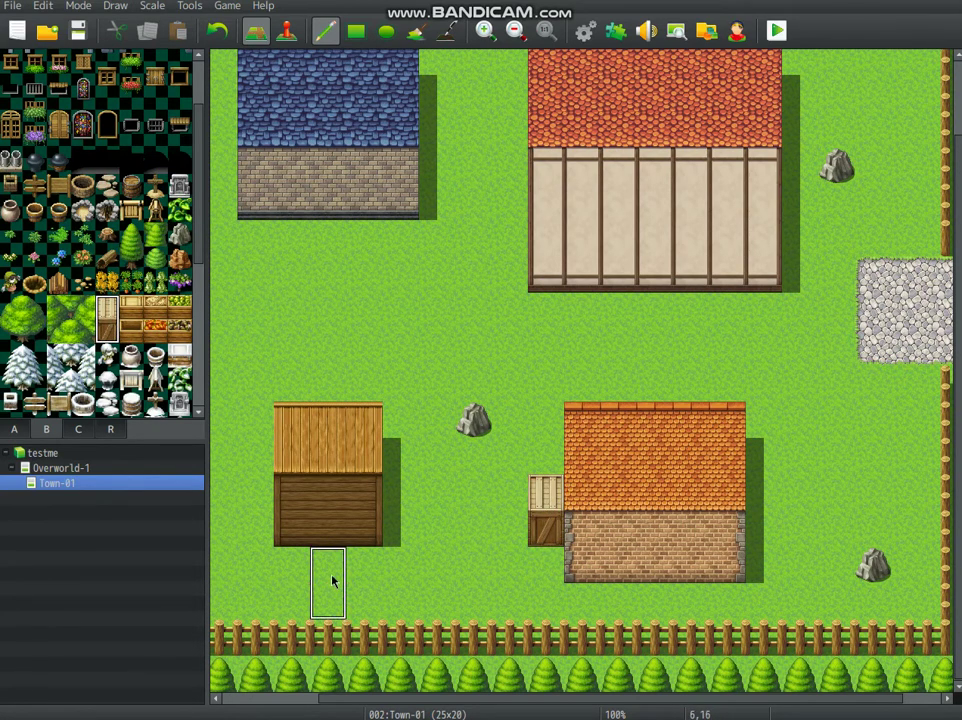
pyautogui.moveTo(389, 427); pyautogui.dragTo(217, 410, button='middle')
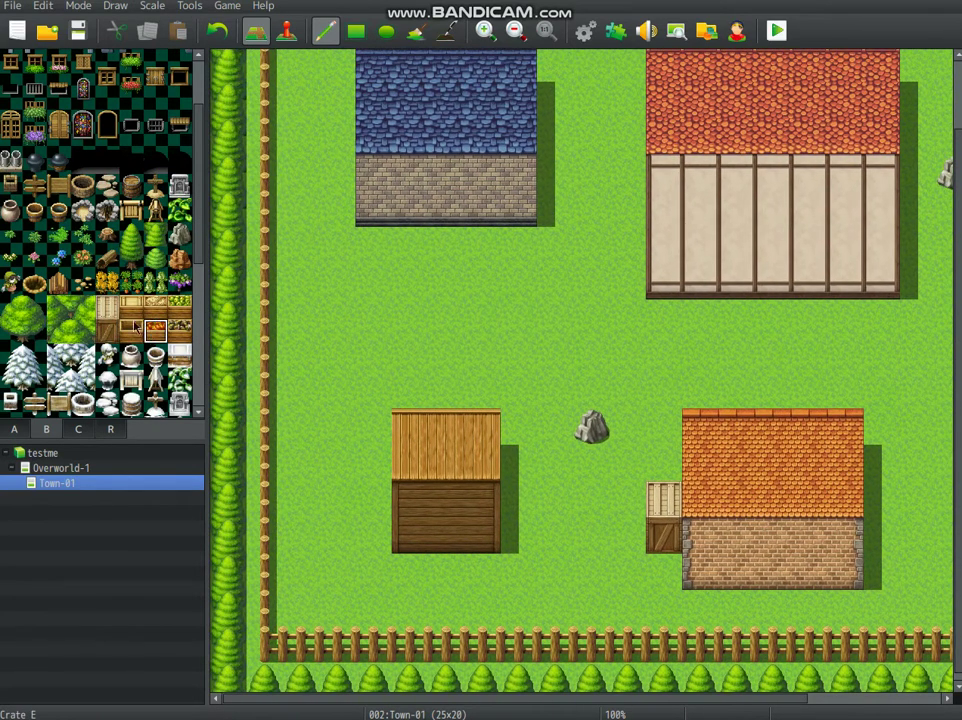
pyautogui.scroll(-5, 197, 226)
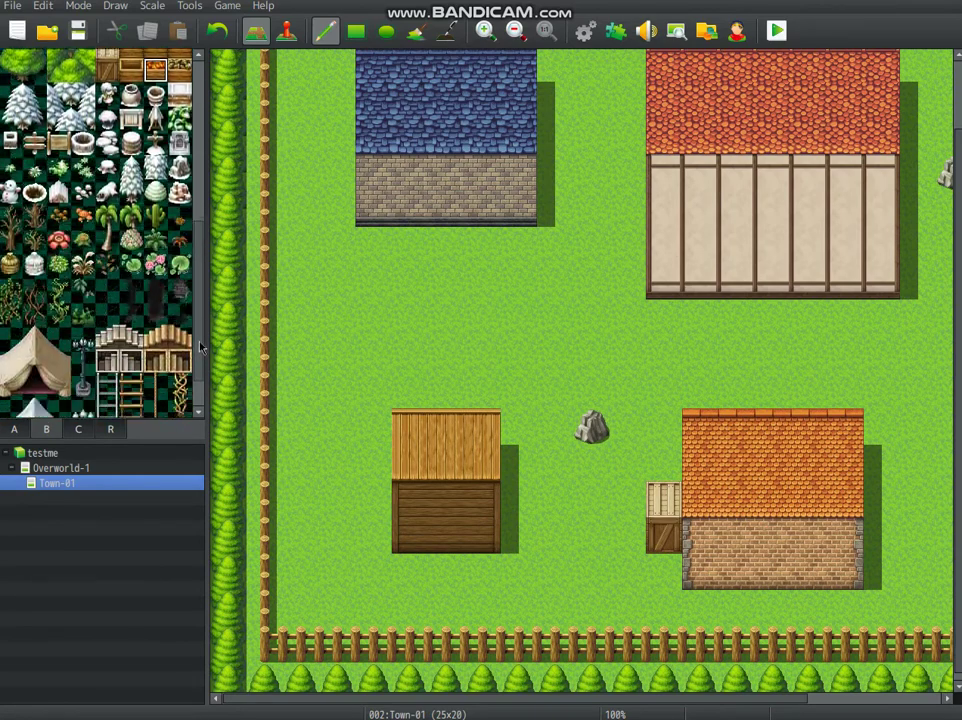
pyautogui.scroll(6, 146, 236)
# Step: Lay a one-tile-wide cobblestone path from the eastern entrance west past the red-roofed house and up to the blue-roofed house
pyautogui.click(13, 434)
pyautogui.moveTo(279, 436); pyautogui.dragTo(868, 290, button='middle')
pyautogui.moveTo(820, 313)
pyautogui.mouseDown()
pyautogui.moveTo(565, 311)
pyautogui.moveTo(389, 328)
pyautogui.moveTo(318, 312)
pyautogui.mouseUp()
pyautogui.moveTo(328, 326)
pyautogui.mouseDown(button='middle')
pyautogui.moveTo(286, 335)
pyautogui.moveTo(295, 330)
pyautogui.mouseUp(button='middle')
pyautogui.moveTo(382, 252); pyautogui.dragTo(375, 309)
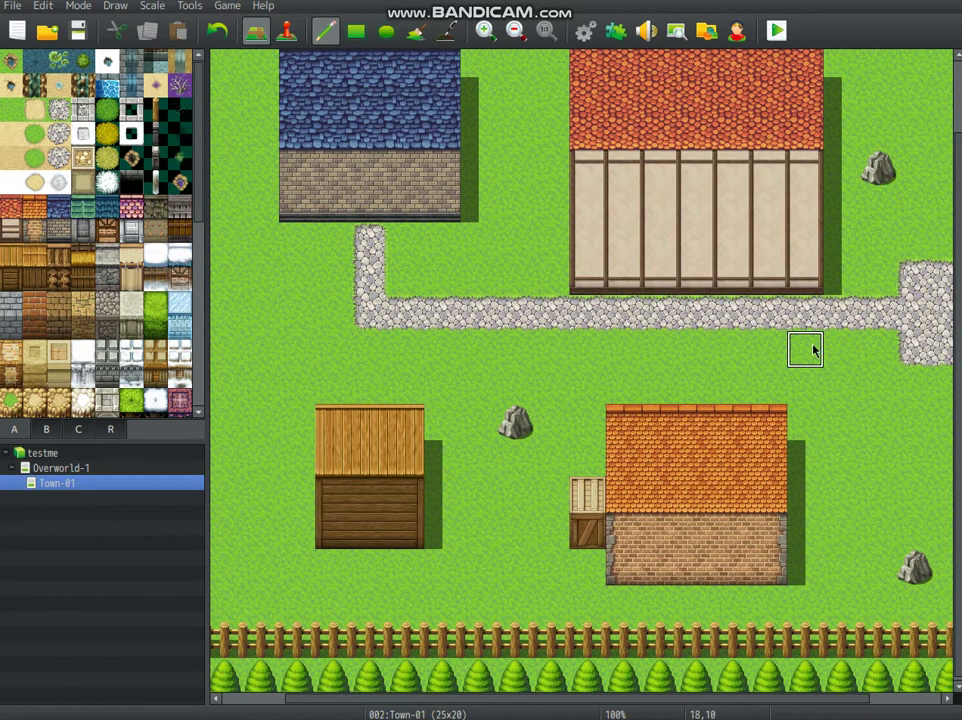
# Step: Branch a one-tile-wide cobblestone path south from the main path, around the orange-roofed house's east side and west to the wooden hut
pyautogui.moveTo(829, 350); pyautogui.dragTo(833, 412)
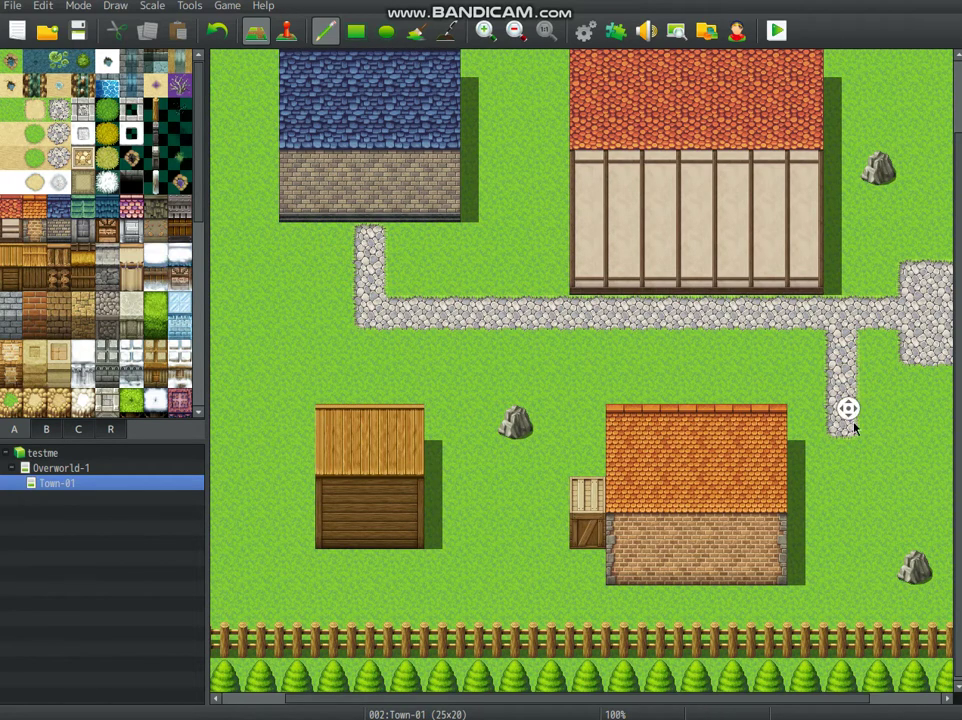
pyautogui.moveTo(848, 408); pyautogui.dragTo(861, 386, button='middle')
pyautogui.moveTo(833, 280); pyautogui.dragTo(861, 283)
pyautogui.click(863, 357)
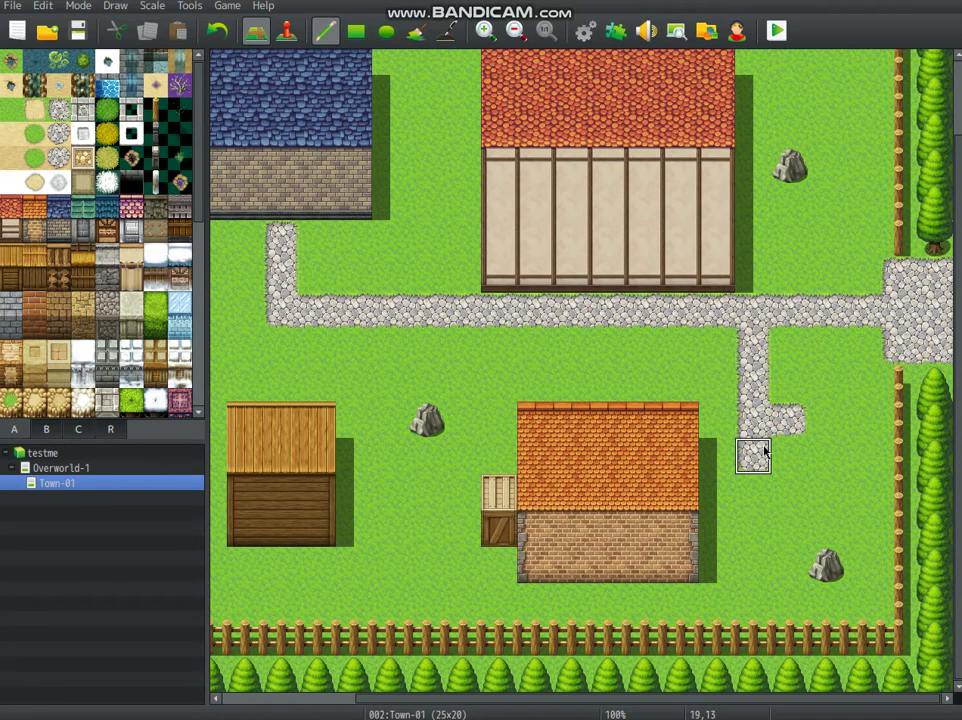
pyautogui.moveTo(765, 452)
pyautogui.mouseDown()
pyautogui.moveTo(757, 455)
pyautogui.moveTo(755, 600)
pyautogui.moveTo(612, 602)
pyautogui.mouseUp()
pyautogui.moveTo(571, 436); pyautogui.dragTo(496, 458, button='middle')
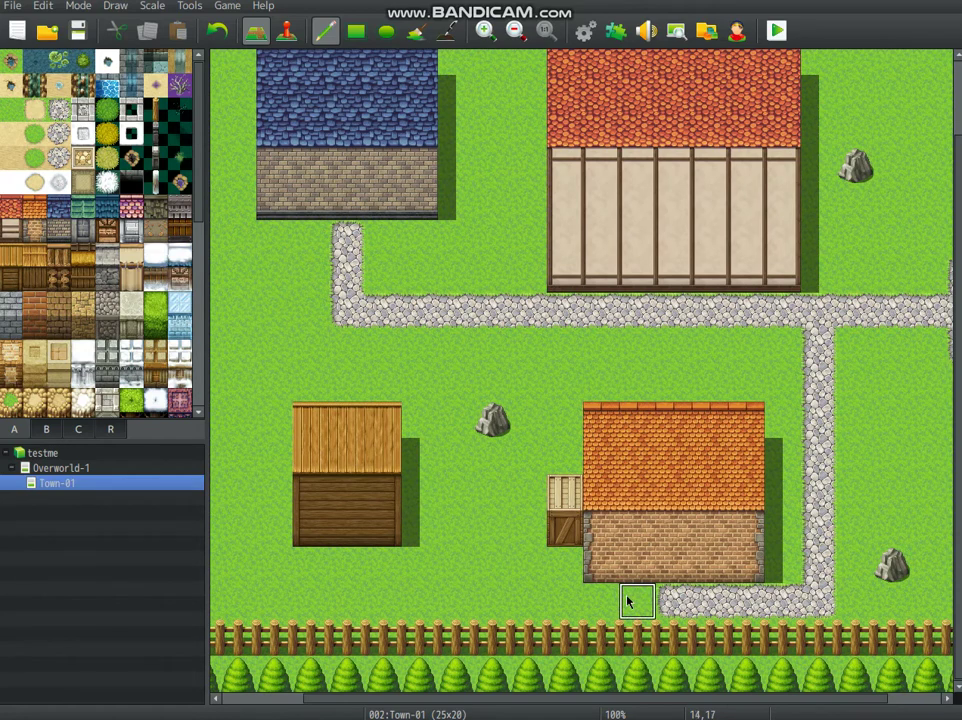
pyautogui.moveTo(628, 600)
pyautogui.mouseDown()
pyautogui.moveTo(361, 595)
pyautogui.moveTo(365, 575)
pyautogui.mouseUp()
# Step: Connect the main and southern paths with a one-tile-wide cobblestone path running between the wooden hut and the orange-roofed house
pyautogui.moveTo(523, 473)
pyautogui.mouseDown(button='middle')
pyautogui.moveTo(487, 478)
pyautogui.moveTo(505, 455)
pyautogui.mouseUp(button='middle')
pyautogui.moveTo(576, 343); pyautogui.dragTo(577, 582)
pyautogui.moveTo(708, 414)
pyautogui.mouseDown(button='middle')
pyautogui.moveTo(855, 339)
pyautogui.moveTo(857, 225)
pyautogui.mouseUp(button='middle')
pyautogui.moveTo(543, 333); pyautogui.dragTo(303, 318, button='middle')
pyautogui.click(318, 318)
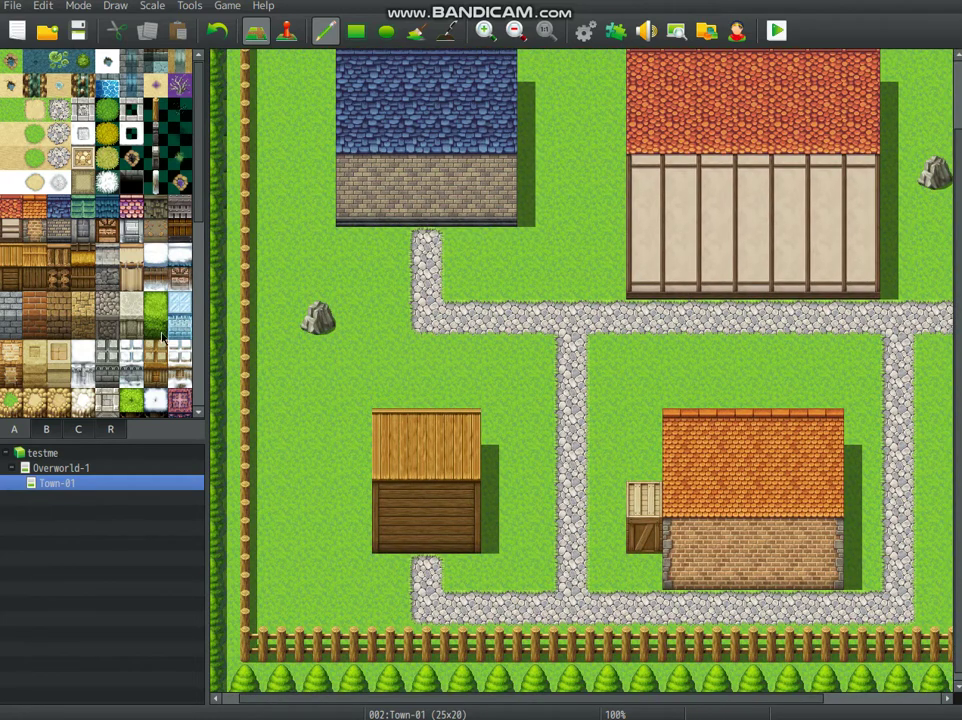
# Step: Place one tall tree west of the blue-roofed house and another between the blue-roofed and red-roofed houses
pyautogui.click(47, 430)
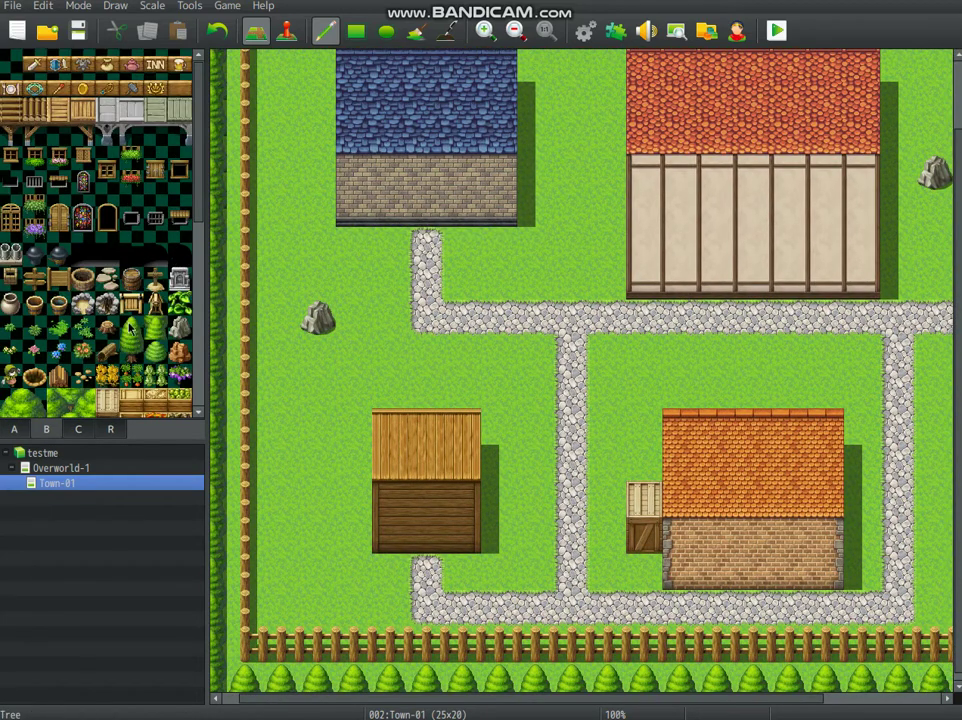
pyautogui.moveTo(318, 337); pyautogui.dragTo(250, 192, button='middle')
pyautogui.click(315, 205)
pyautogui.moveTo(498, 320); pyautogui.dragTo(558, 178, button='middle')
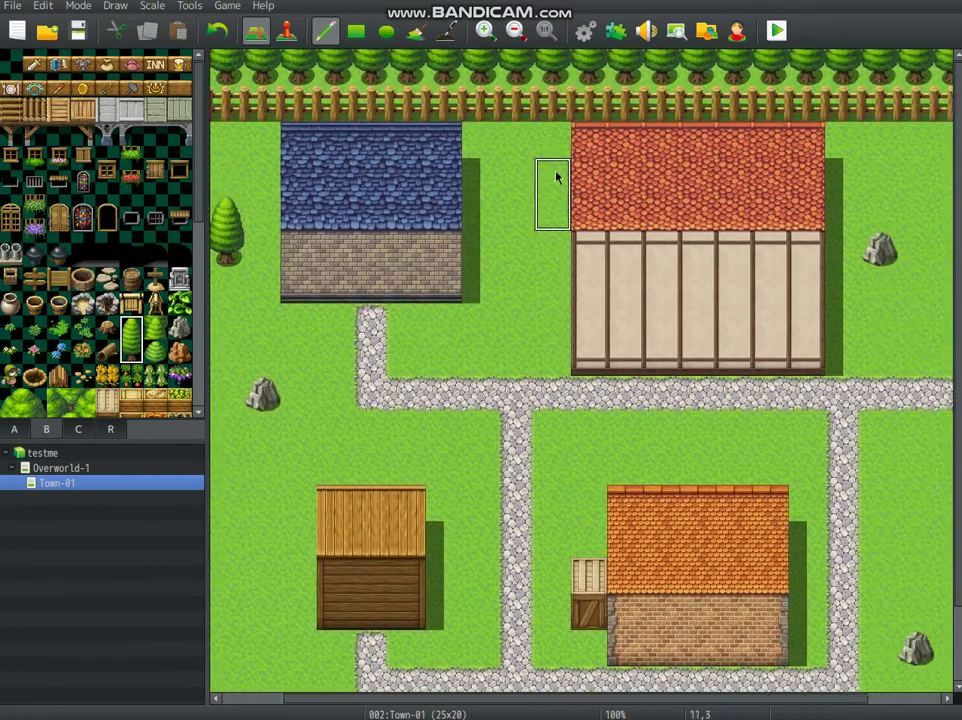
pyautogui.click(525, 190)
# Step: Place two tall trees around the rock east of the red-roofed house and two more in the meadow south of the eastern entrance
pyautogui.moveTo(545, 349); pyautogui.dragTo(844, 167, button='middle')
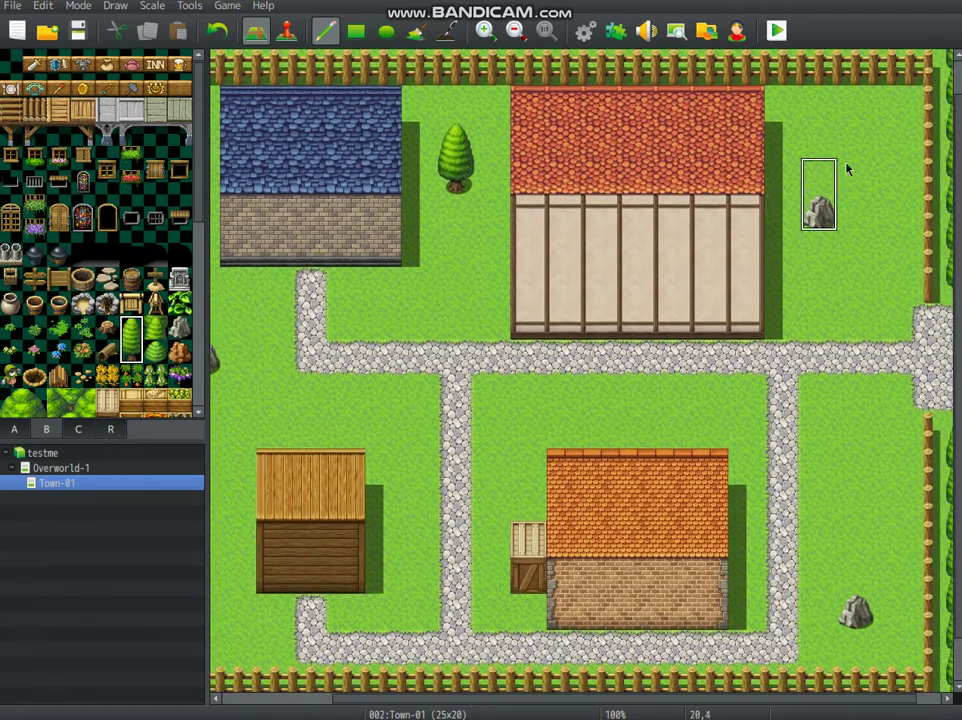
pyautogui.click(856, 152)
pyautogui.click(820, 266)
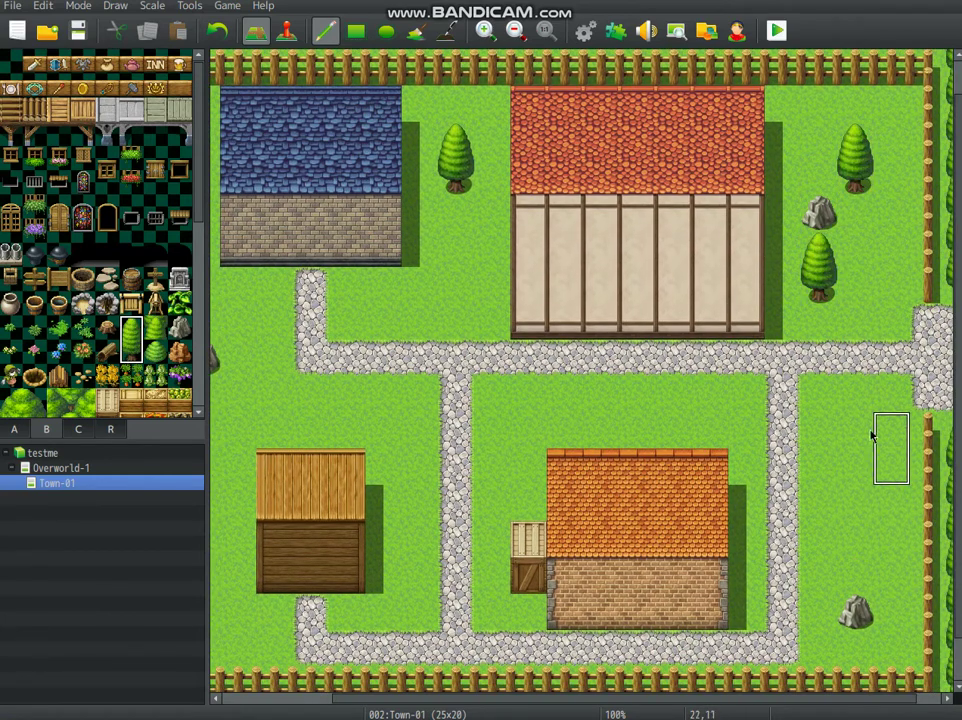
pyautogui.click(855, 450)
pyautogui.click(822, 508)
# Step: Place trees at the orange-roofed house's northeast corner, two at its northwest side above the crate, and one northeast of the hut
pyautogui.click(747, 410)
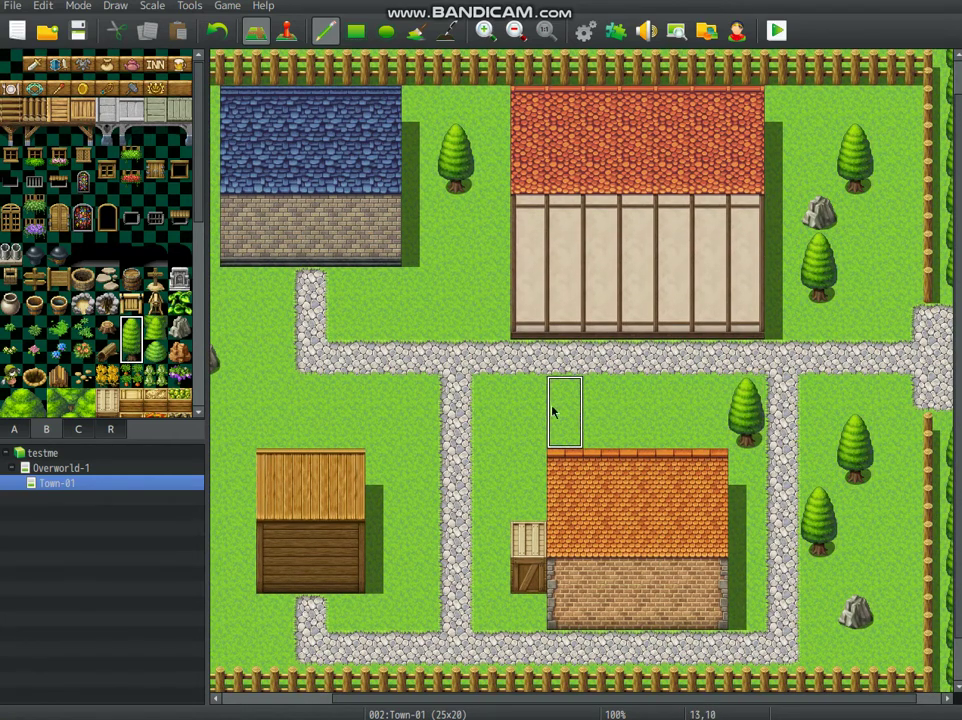
pyautogui.click(495, 410)
pyautogui.click(520, 478)
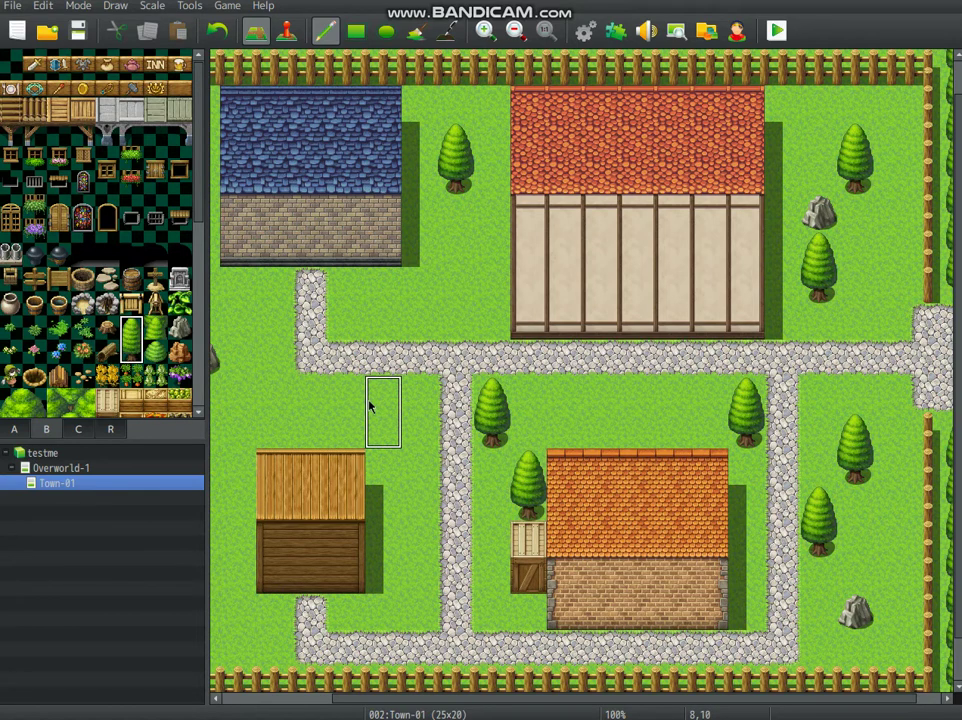
pyautogui.click(421, 414)
# Step: Place trees west of the hut, near the western fence northwest of it, beside the western rock, and at the red-roofed house's southwest corner
pyautogui.moveTo(365, 437); pyautogui.dragTo(322, 460, button='middle')
pyautogui.click(322, 490)
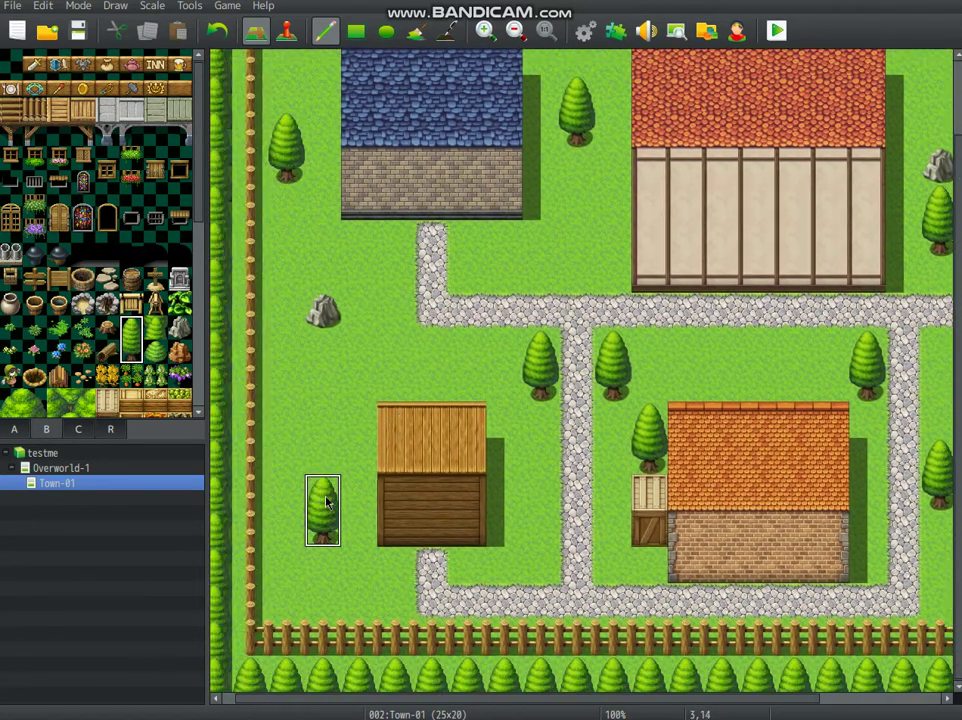
pyautogui.click(287, 345)
pyautogui.click(365, 272)
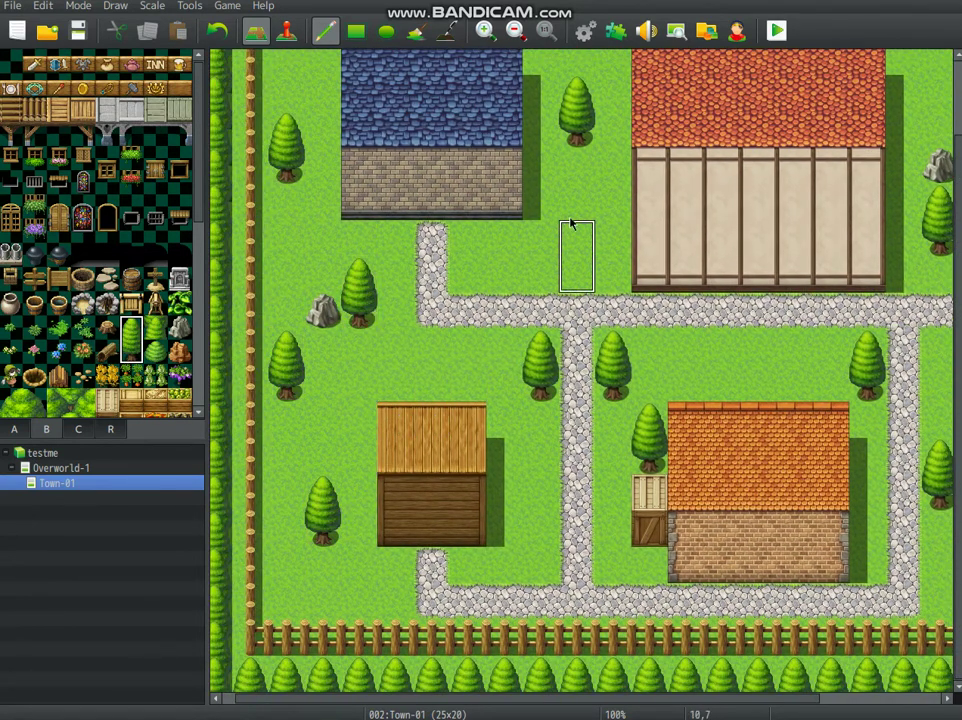
pyautogui.click(601, 233)
# Step: Add a tree near the eastern fence just above the southeastern rock and another at the hut's northwest corner
pyautogui.moveTo(562, 296); pyautogui.dragTo(638, 172, button='middle')
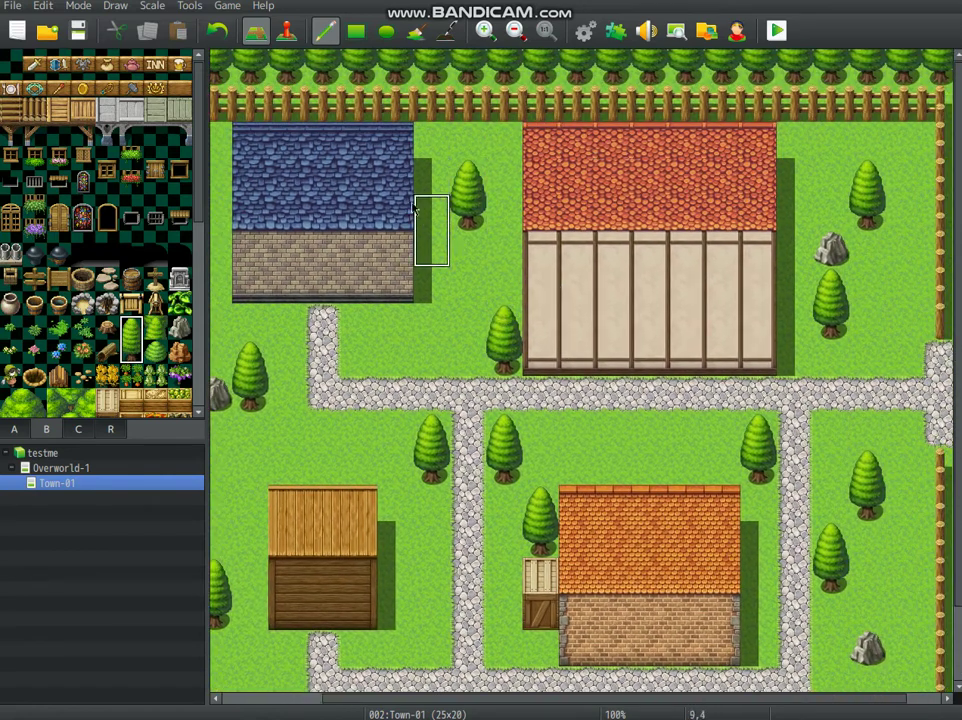
pyautogui.moveTo(418, 204); pyautogui.dragTo(557, 412, button='middle')
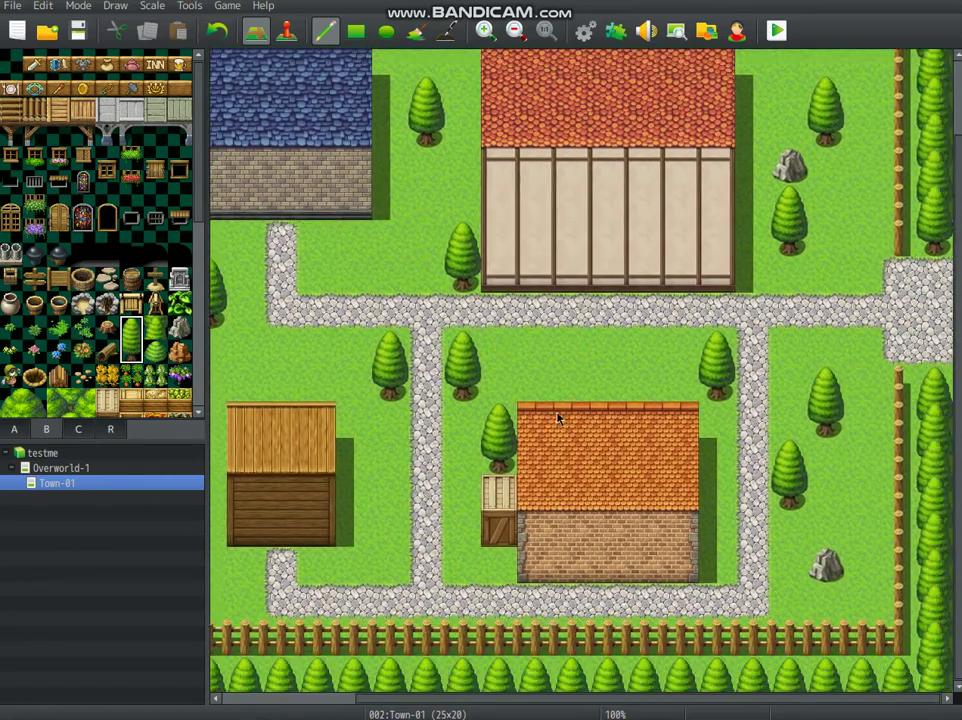
pyautogui.click(877, 483)
pyautogui.moveTo(719, 490); pyautogui.dragTo(345, 548, button='middle')
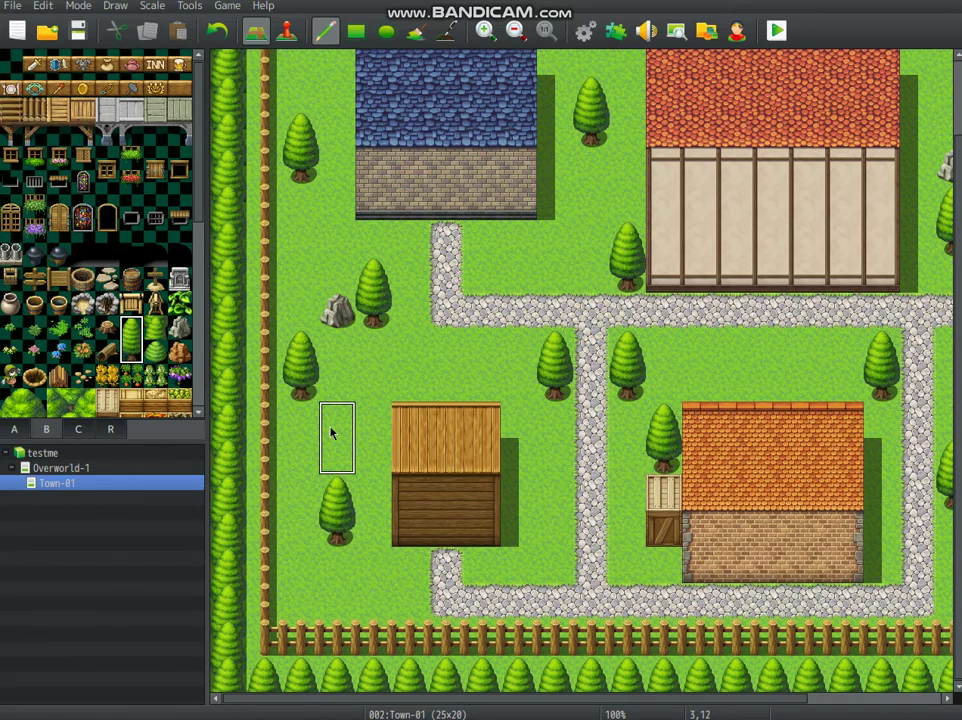
pyautogui.click(367, 388)
# Step: Place an INN sign on the red-roofed house's wall, in the third column from the west and one row above the base
pyautogui.moveTo(462, 372); pyautogui.dragTo(515, 277, button='middle')
pyautogui.moveTo(481, 330); pyautogui.dragTo(385, 350, button='middle')
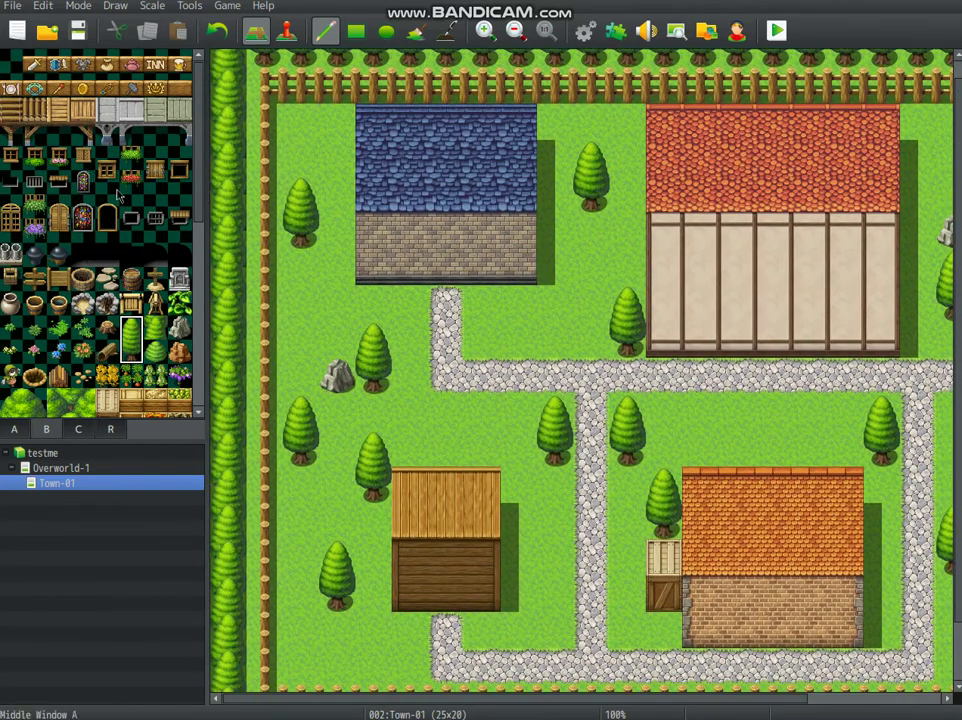
pyautogui.moveTo(503, 217); pyautogui.dragTo(339, 223, button='middle')
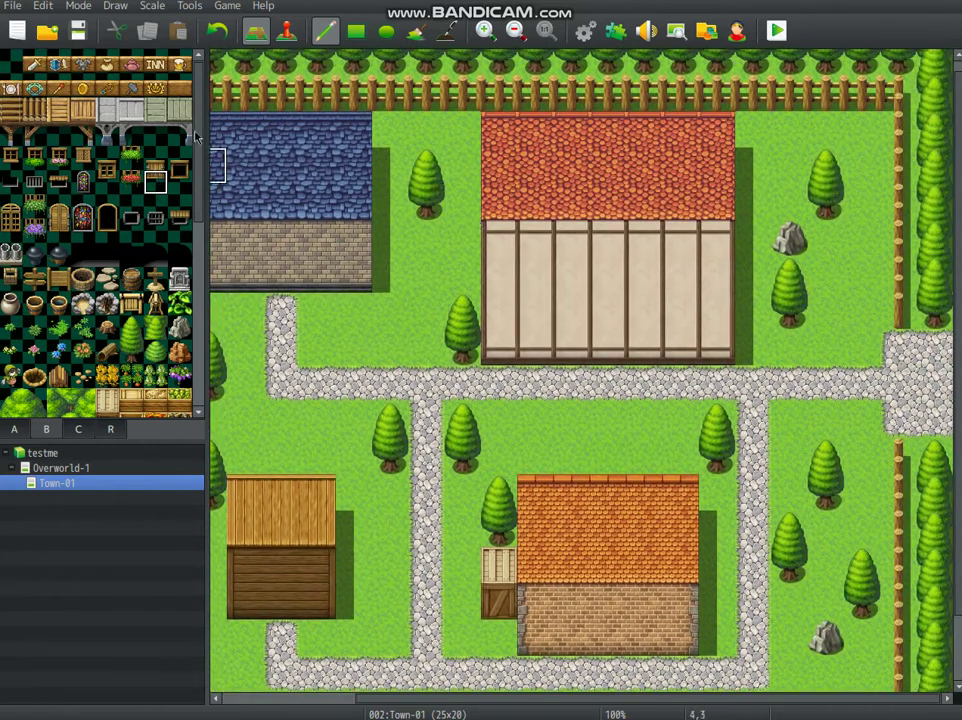
pyautogui.click(155, 64)
pyautogui.click(610, 306)
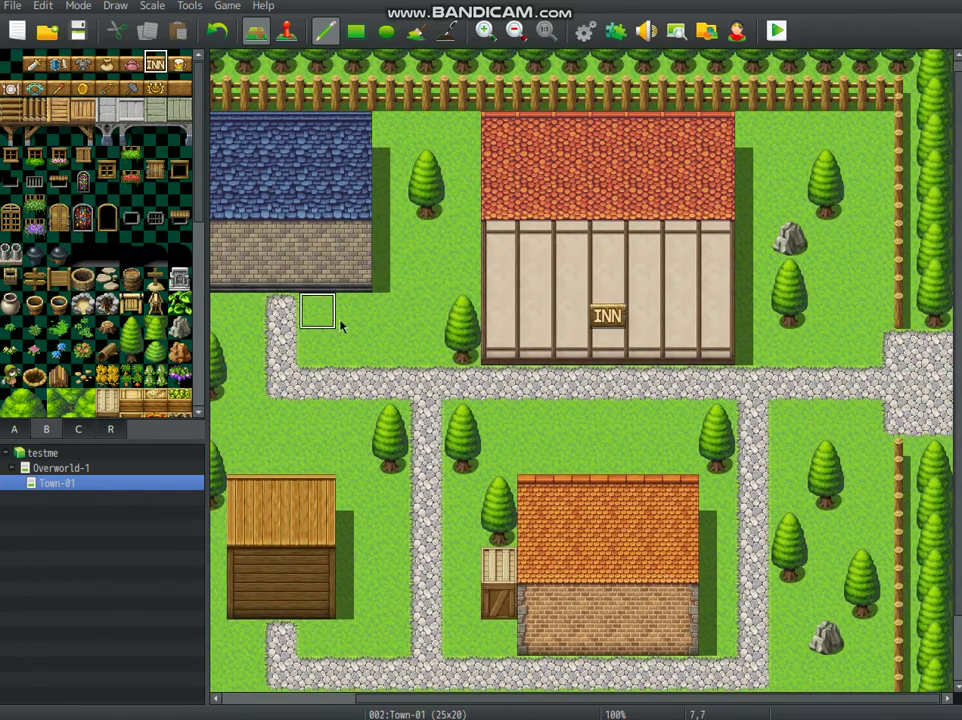
pyautogui.hotkey('ctrl', 'z')
pyautogui.click(566, 312)
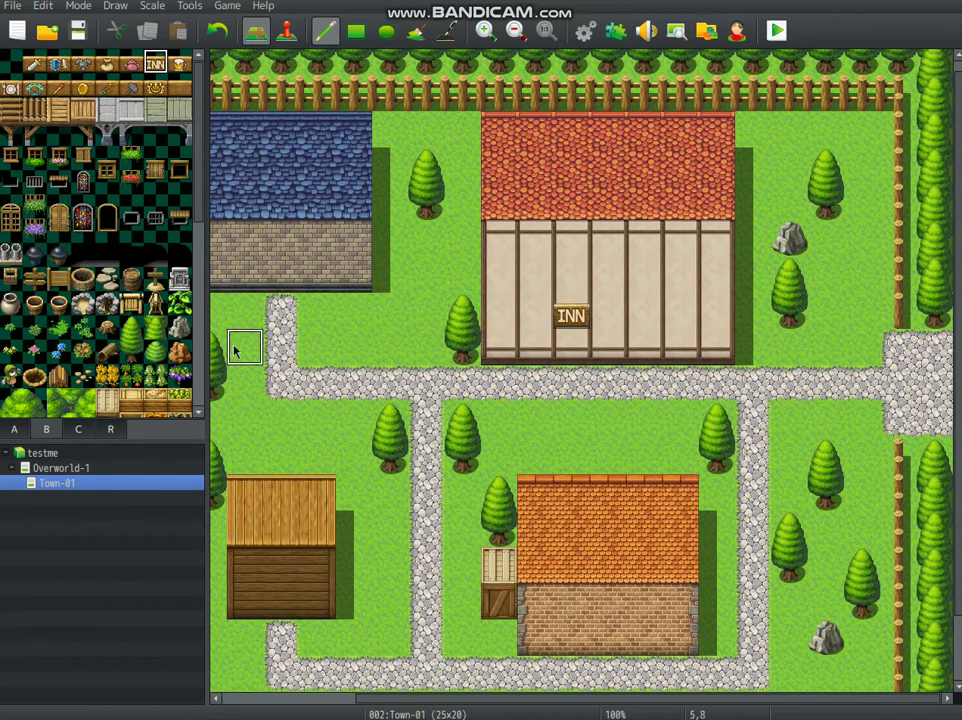
# Step: Place a hammer shop sign on the upper wall row of the blue-roofed house, one tile east of centre
pyautogui.moveTo(323, 233); pyautogui.dragTo(395, 241, button='middle')
pyautogui.click(131, 87)
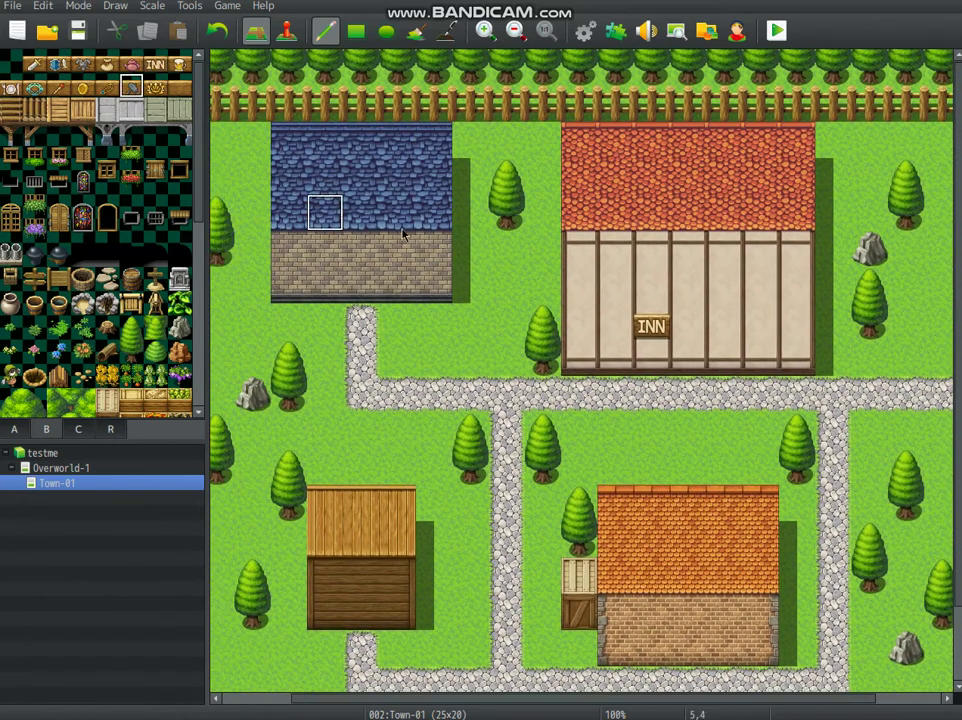
pyautogui.click(397, 251)
# Step: Place a pub shop sign on the red-roofed house's wall, two tiles east of the INN sign
pyautogui.moveTo(458, 271); pyautogui.dragTo(260, 158, button='middle')
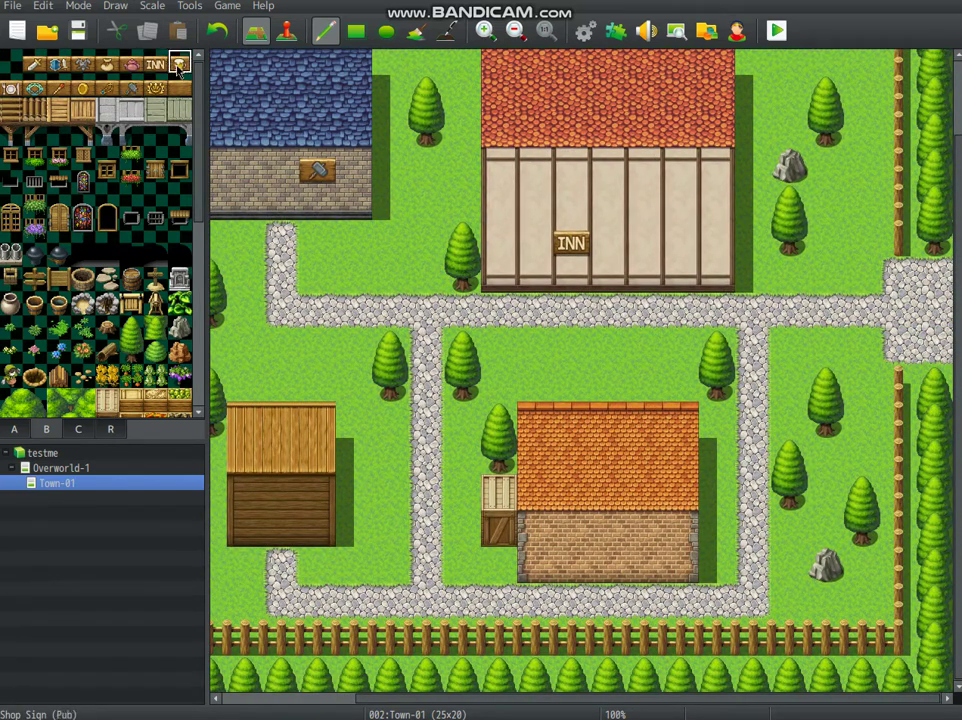
pyautogui.click(531, 247)
pyautogui.hotkey('ctrl', 'z')
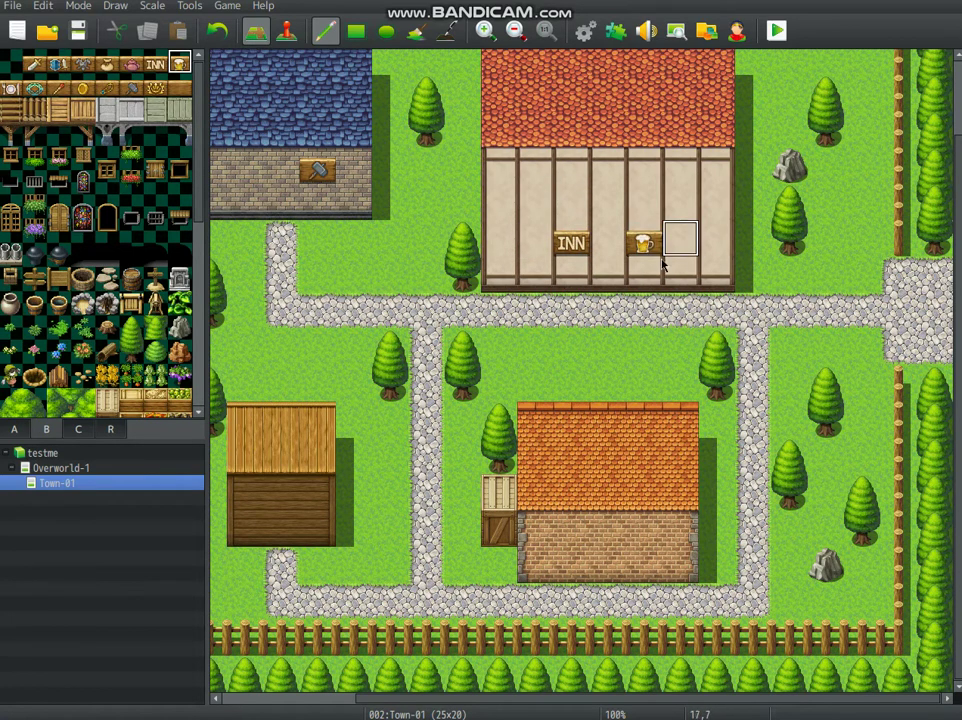
# Step: Place a gold coin shop sign on the upper wall row of the orange-roofed house, one tile east of centre
pyautogui.moveTo(384, 250); pyautogui.dragTo(532, 262, button='middle')
pyautogui.moveTo(411, 353); pyautogui.dragTo(424, 341, button='middle')
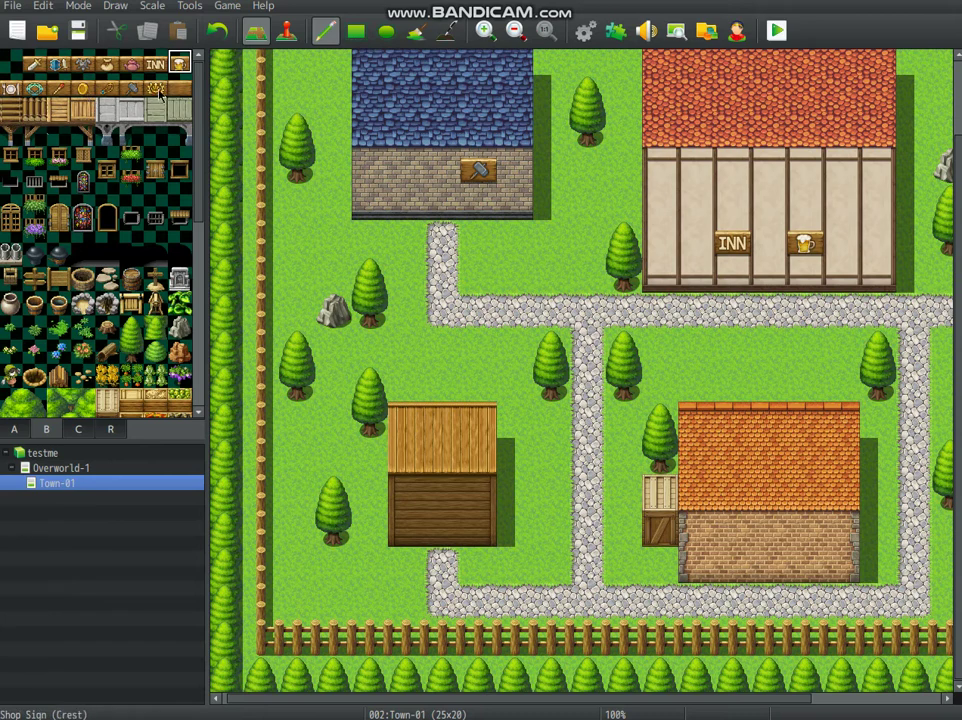
pyautogui.click(84, 88)
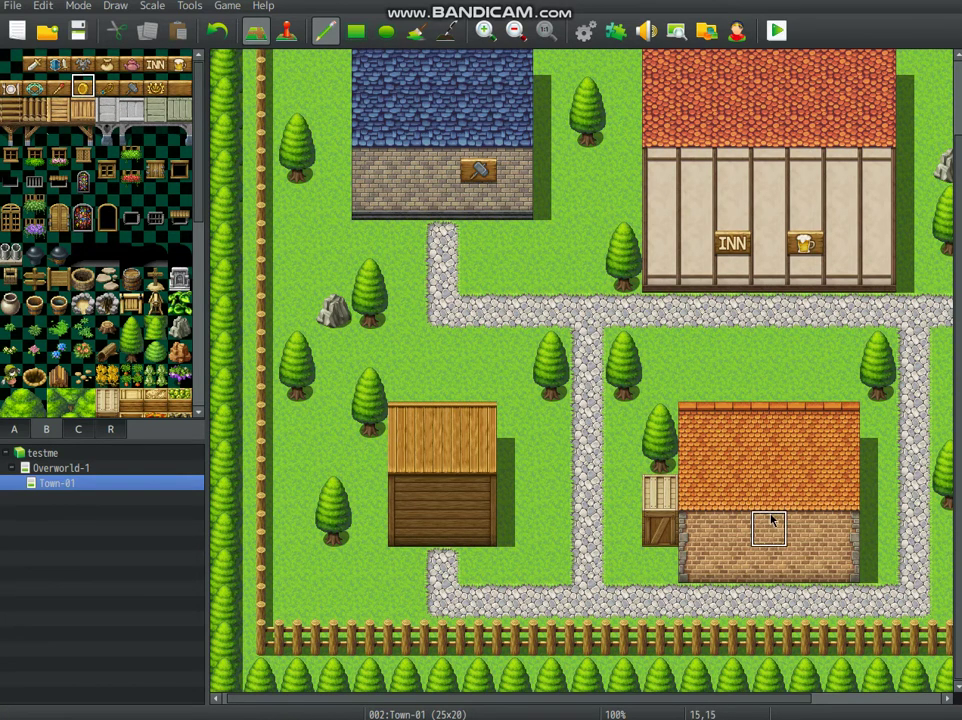
pyautogui.click(802, 529)
pyautogui.moveTo(539, 462); pyautogui.dragTo(704, 513, button='middle')
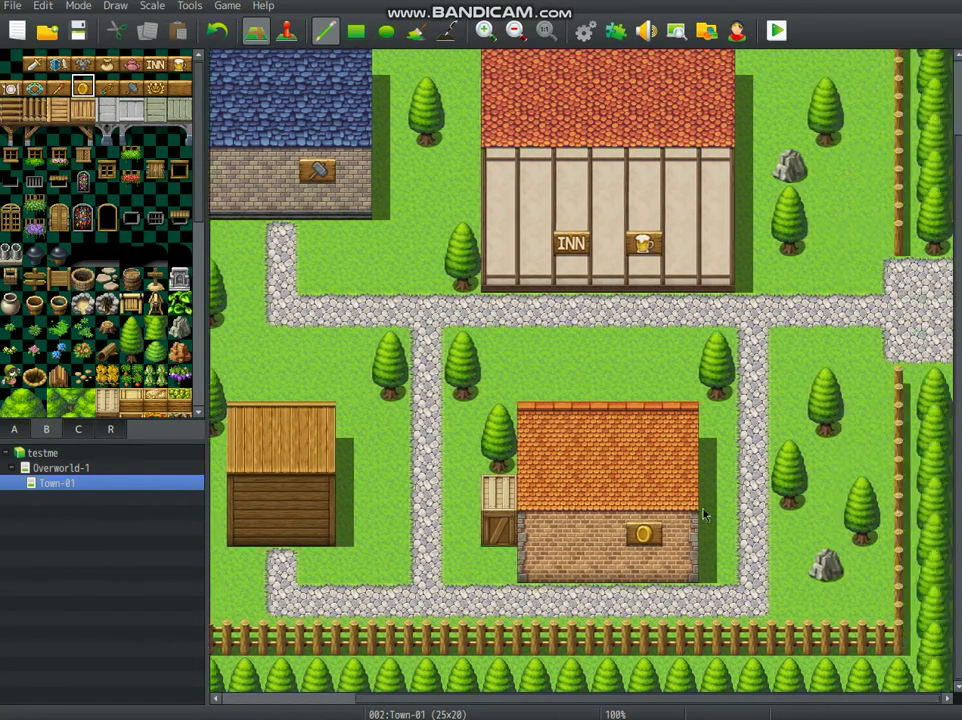
pyautogui.moveTo(584, 419); pyautogui.dragTo(507, 428, button='middle')
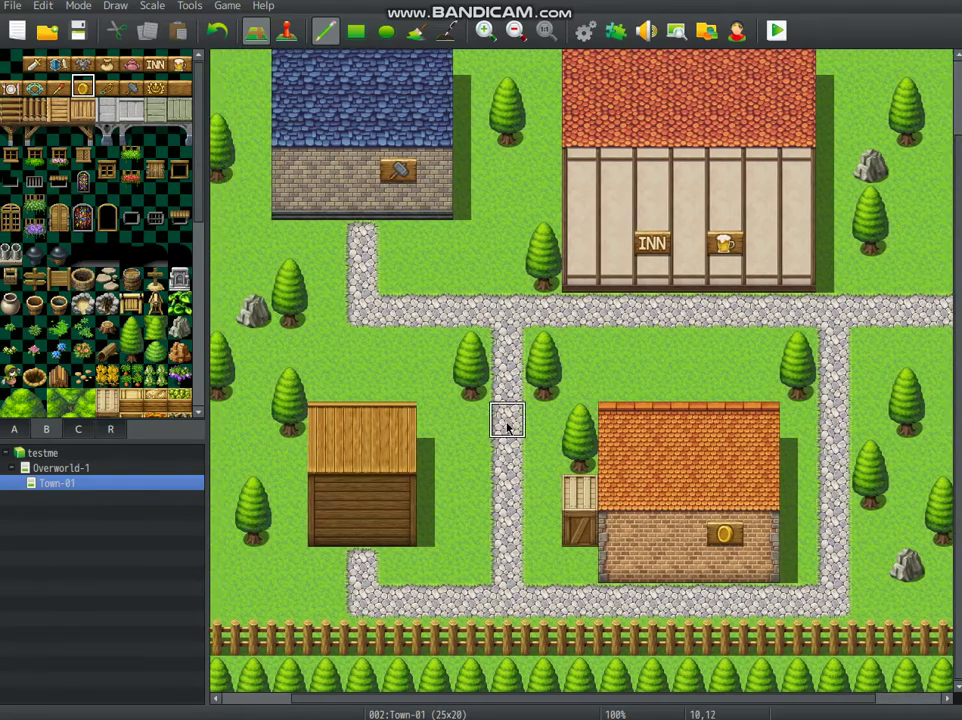